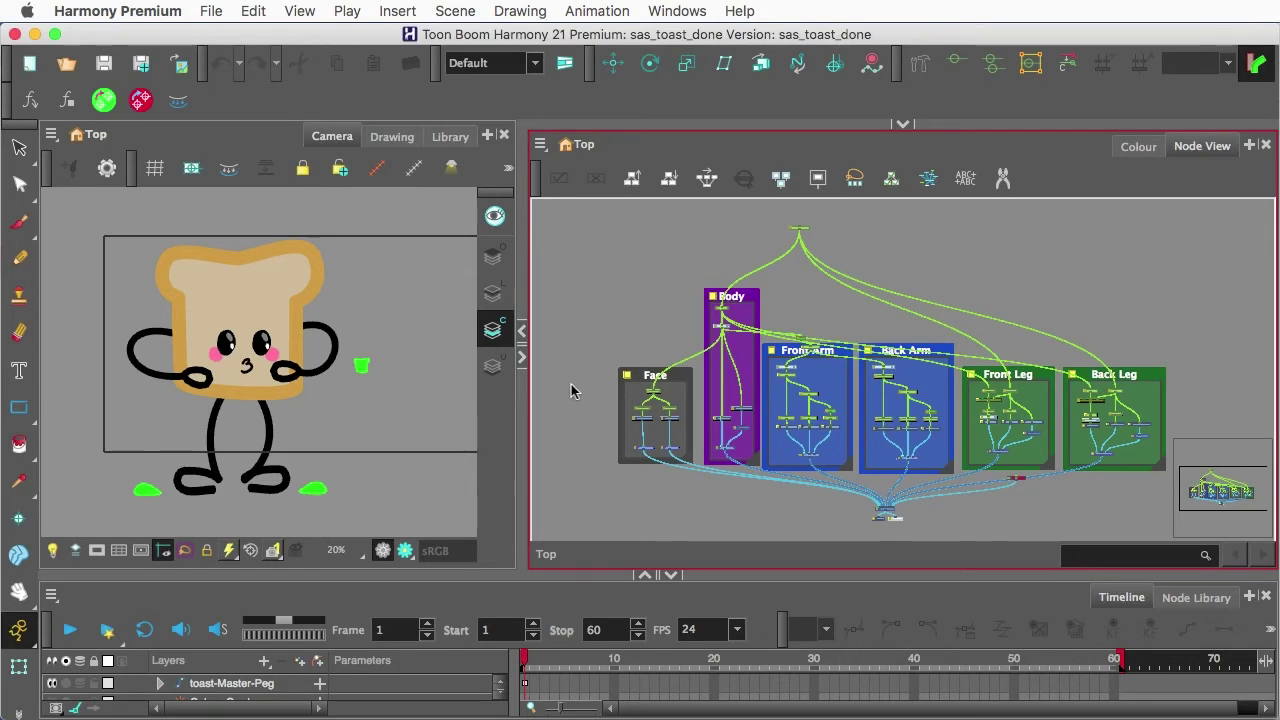
Step: Select the whole character through the toast-Master-Peg layer with the Transform tool, and clear the selection
{"action": "left_click", "coordinate": [478, 405]}
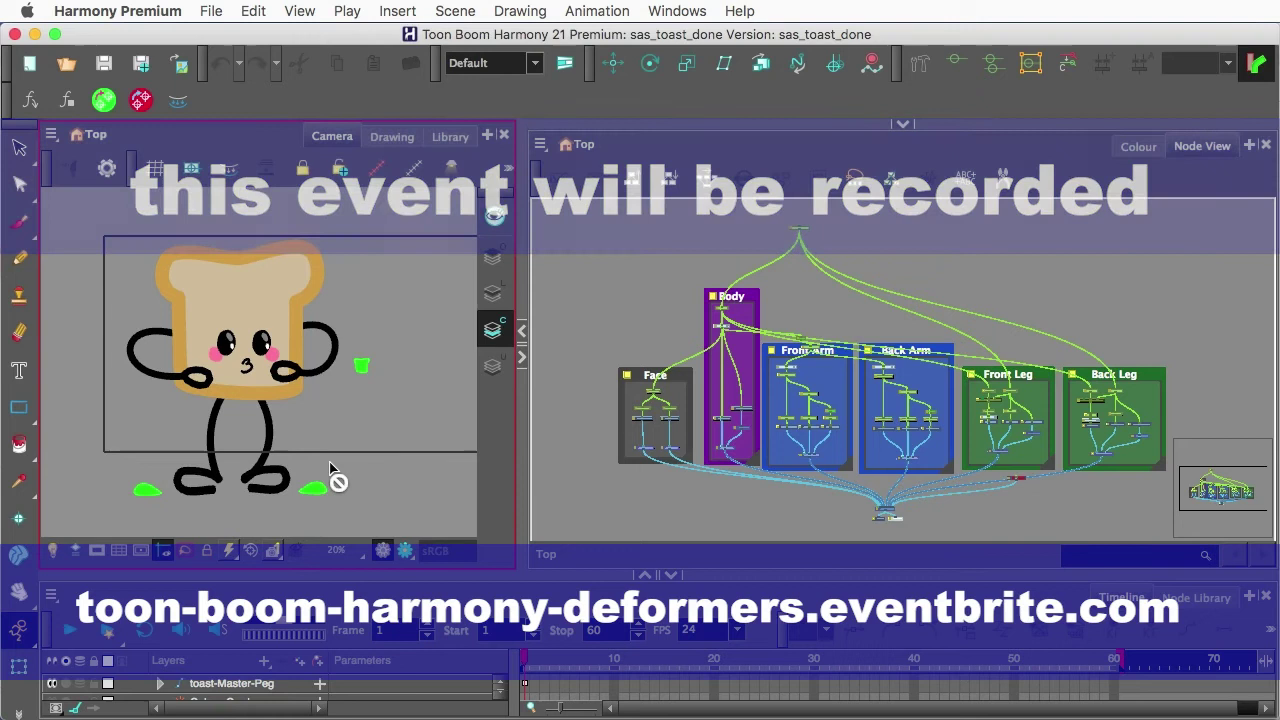
{"action": "left_click", "coordinate": [236, 684]}
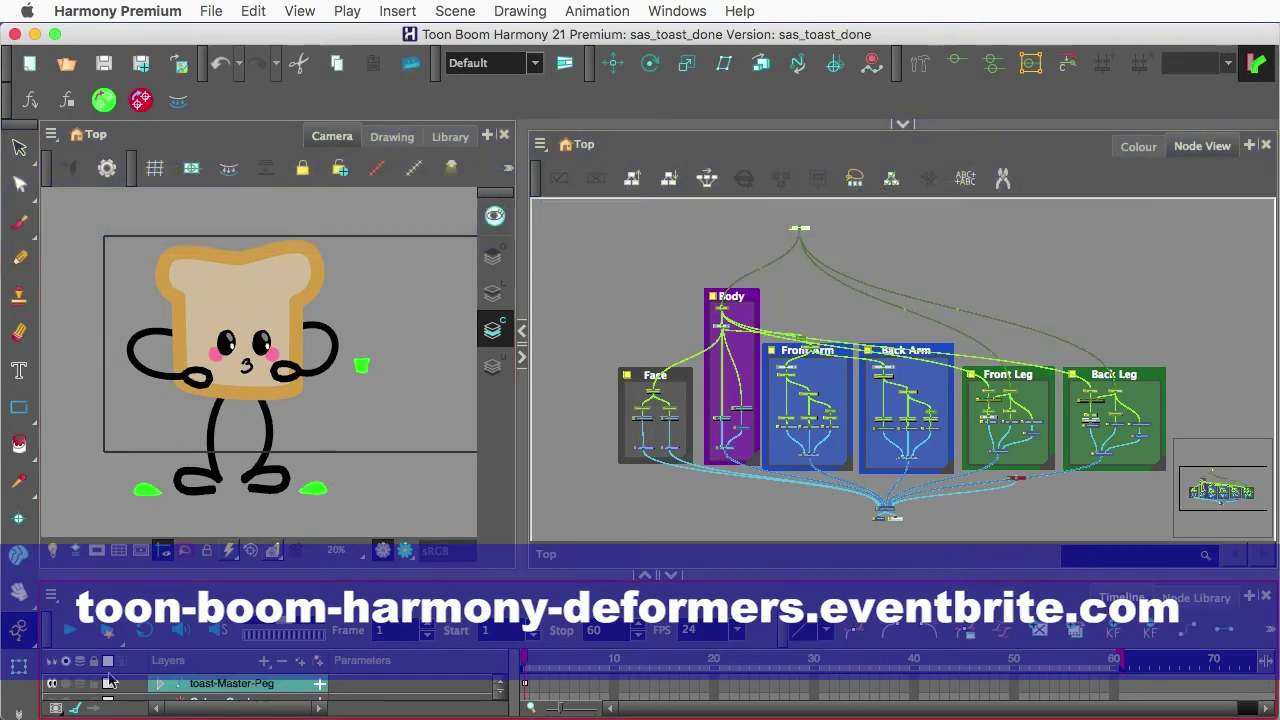
{"action": "left_click", "coordinate": [19, 668]}
{"action": "left_click", "coordinate": [18, 668]}
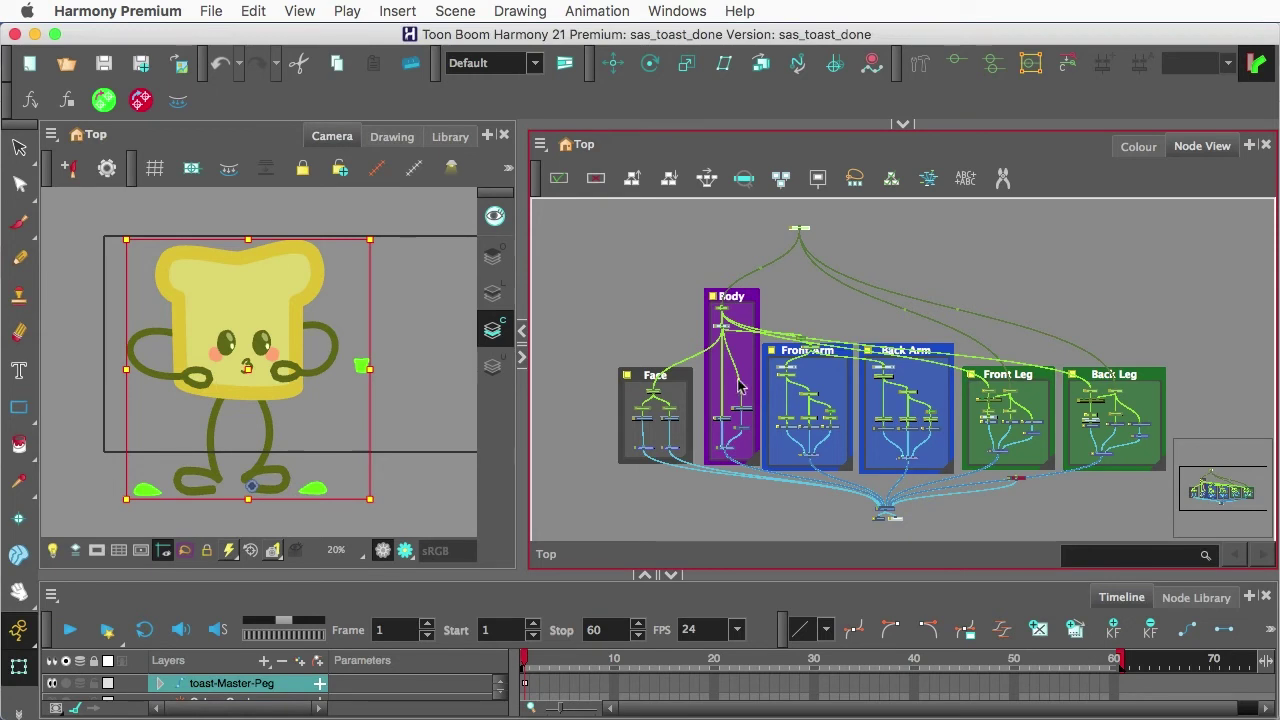
{"action": "left_click", "coordinate": [403, 398]}
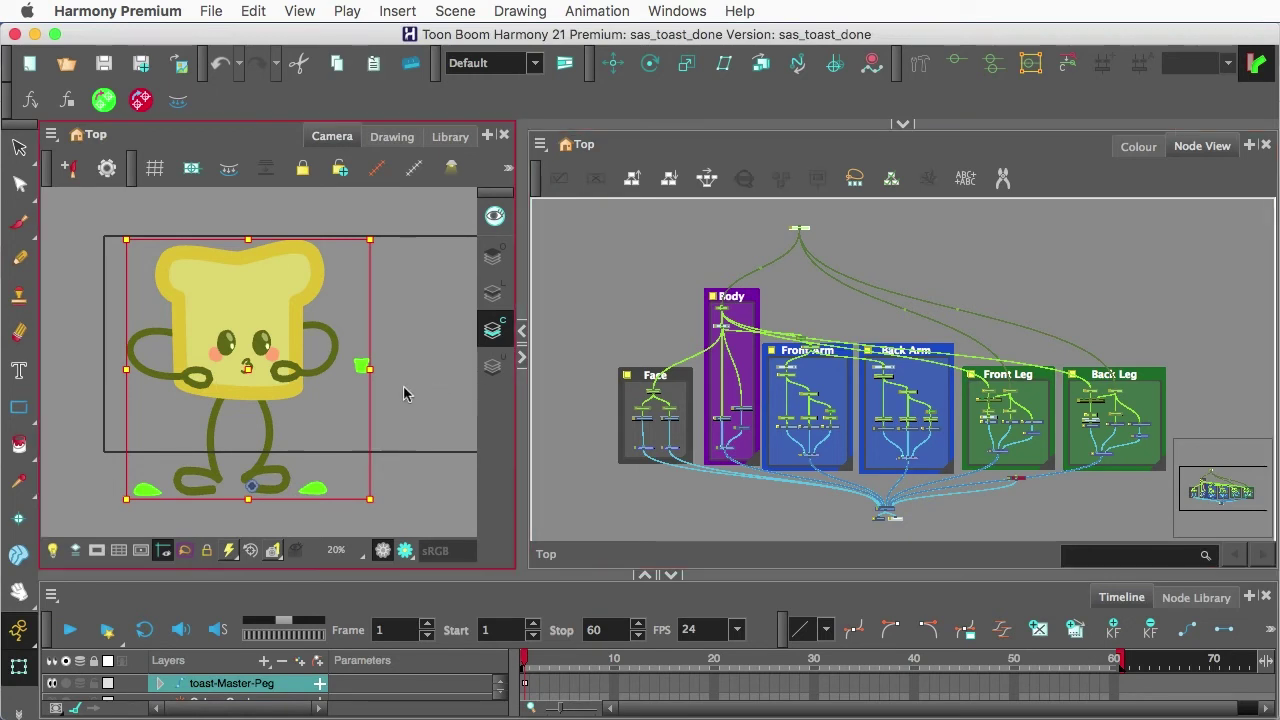
{"action": "left_click", "coordinate": [403, 393]}
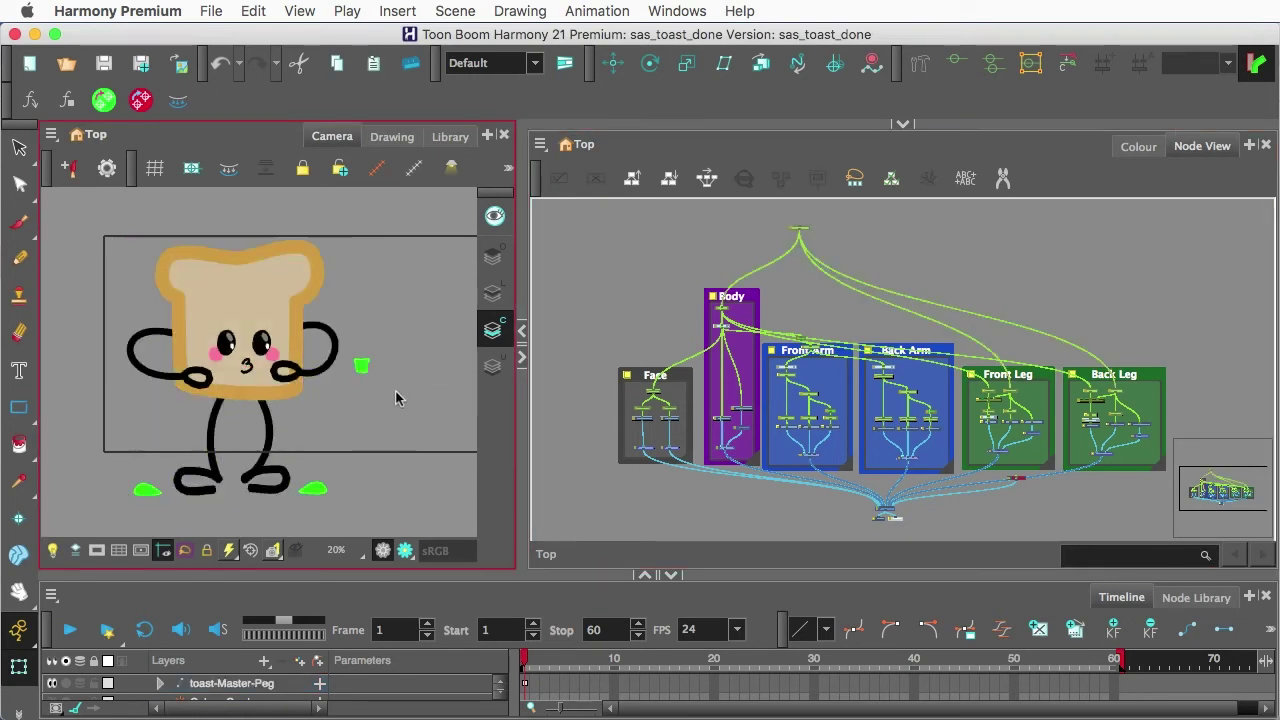
Step: Shift both of the toast's feet slightly using the green controllers beside them
{"action": "left_click", "coordinate": [316, 488]}
{"action": "mouse_move", "coordinate": [315, 490]}
{"action": "left_mouse_down"}
{"action": "mouse_move", "coordinate": [356, 489]}
{"action": "mouse_move", "coordinate": [312, 487]}
{"action": "left_mouse_up"}
{"action": "left_click", "coordinate": [144, 491]}
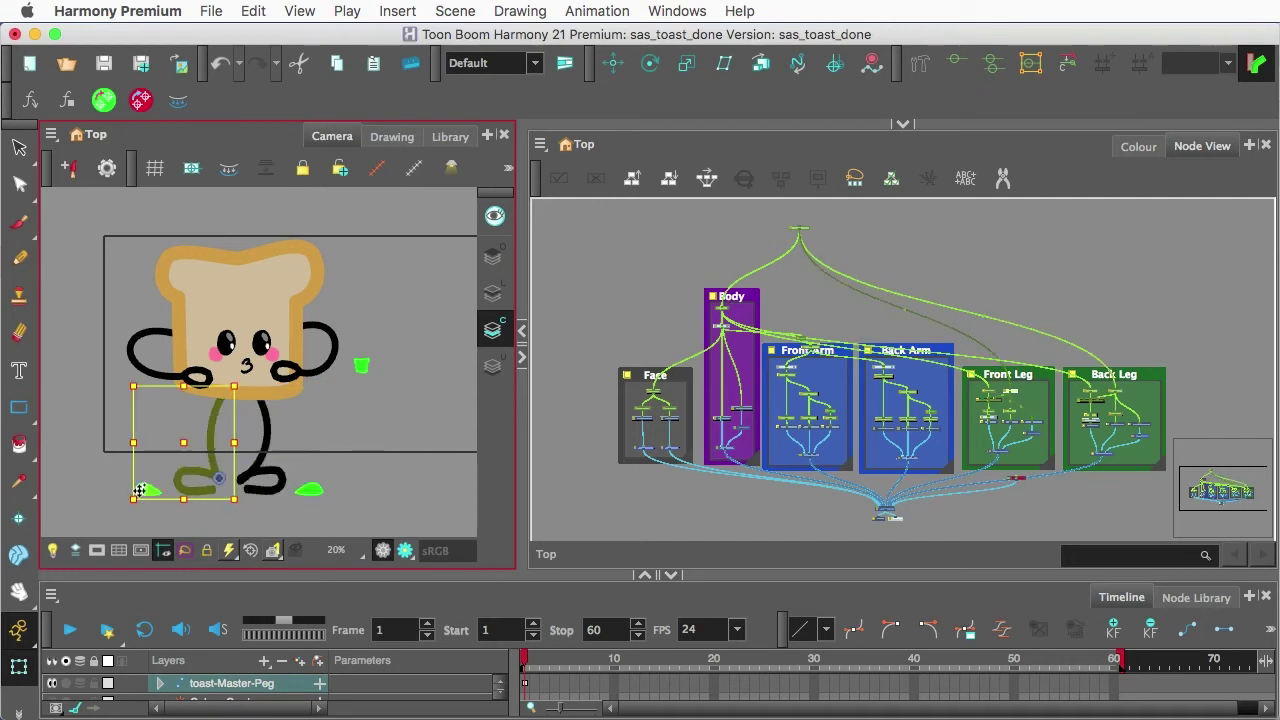
{"action": "mouse_move", "coordinate": [139, 490]}
{"action": "left_mouse_down"}
{"action": "mouse_move", "coordinate": [85, 484]}
{"action": "mouse_move", "coordinate": [141, 490]}
{"action": "left_mouse_up"}
Step: Shift the toast's body slightly sideways over its planted feet using the green body controller, and clear the selection
{"action": "left_click", "coordinate": [361, 367]}
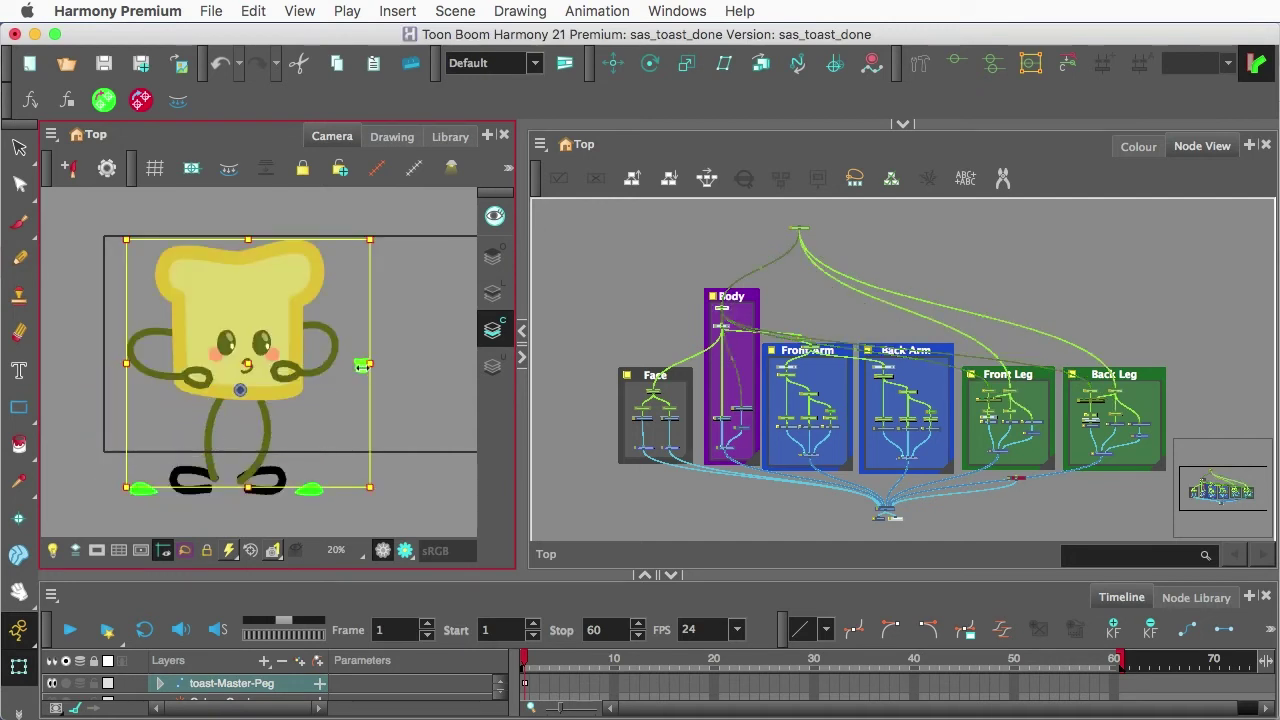
{"action": "mouse_move", "coordinate": [360, 366]}
{"action": "left_mouse_down"}
{"action": "mouse_move", "coordinate": [309, 369]}
{"action": "mouse_move", "coordinate": [360, 391]}
{"action": "mouse_move", "coordinate": [320, 398]}
{"action": "mouse_move", "coordinate": [354, 392]}
{"action": "mouse_move", "coordinate": [337, 376]}
{"action": "mouse_move", "coordinate": [350, 363]}
{"action": "left_mouse_up"}
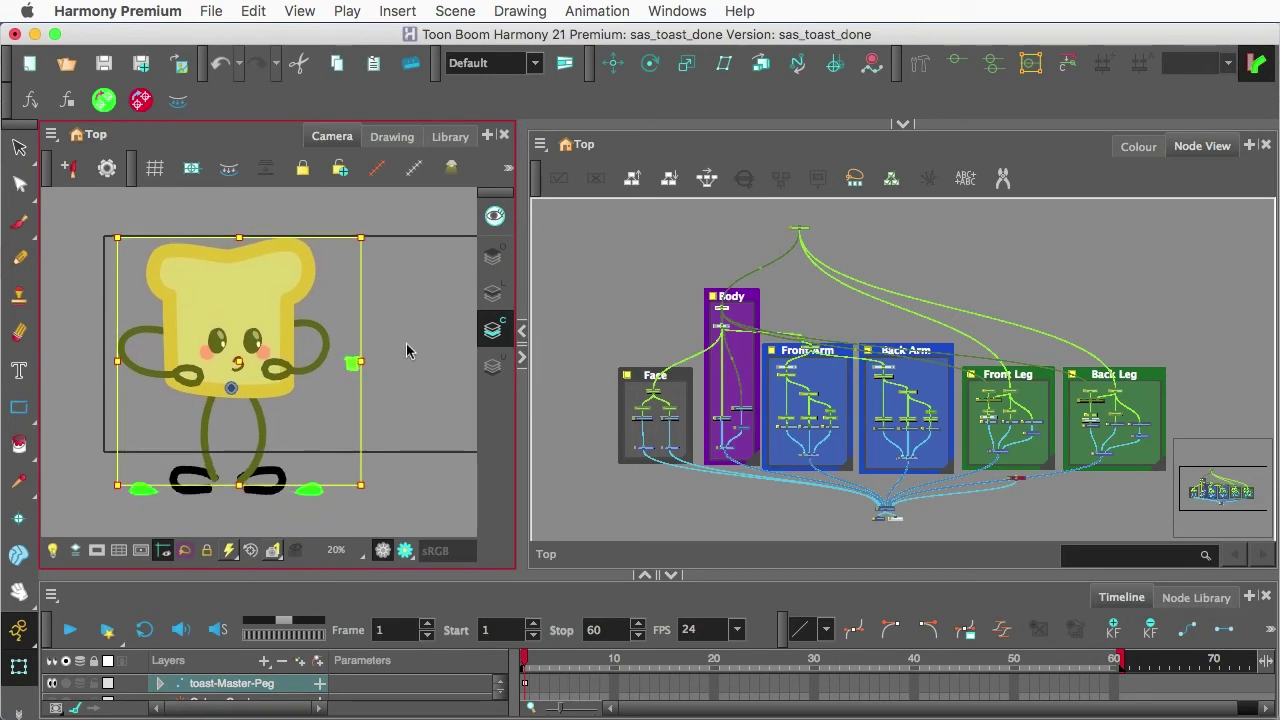
{"action": "left_click", "coordinate": [406, 350]}
{"action": "left_click", "coordinate": [588, 320]}
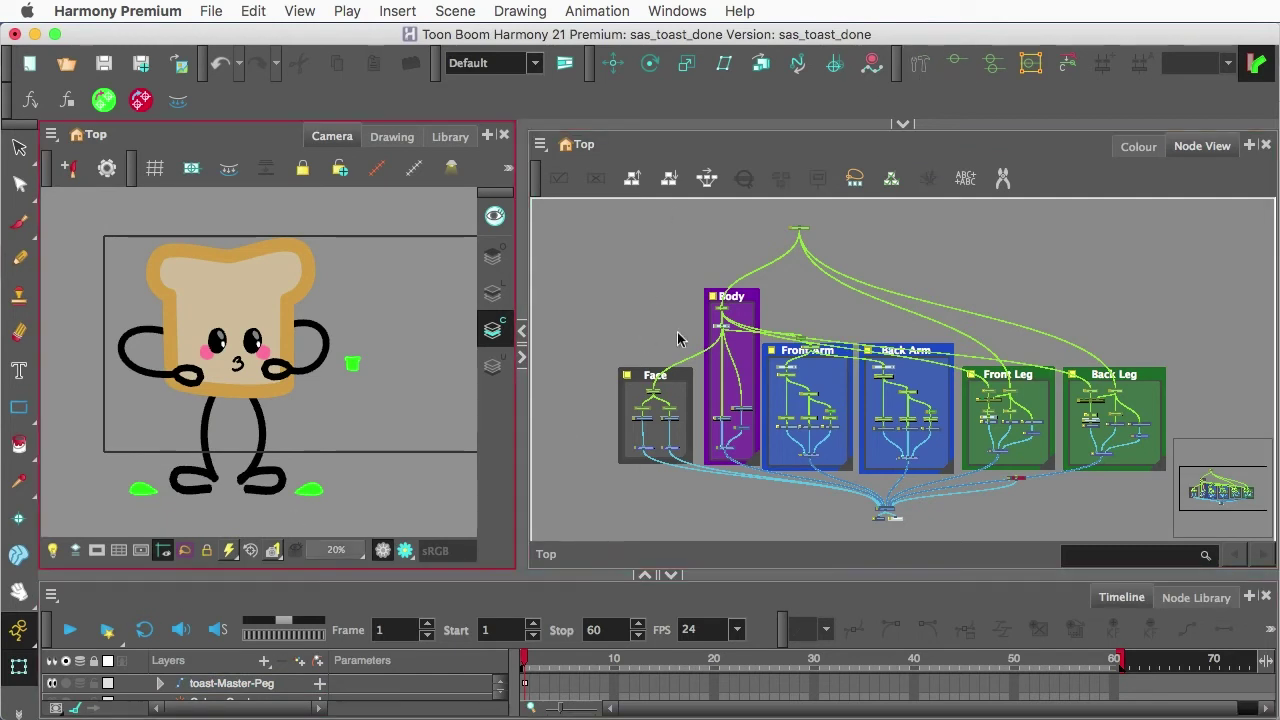
Step: Show the deformation controls for everything under the master peg in the Camera view, and clear the selection
{"action": "left_click", "coordinate": [799, 230]}
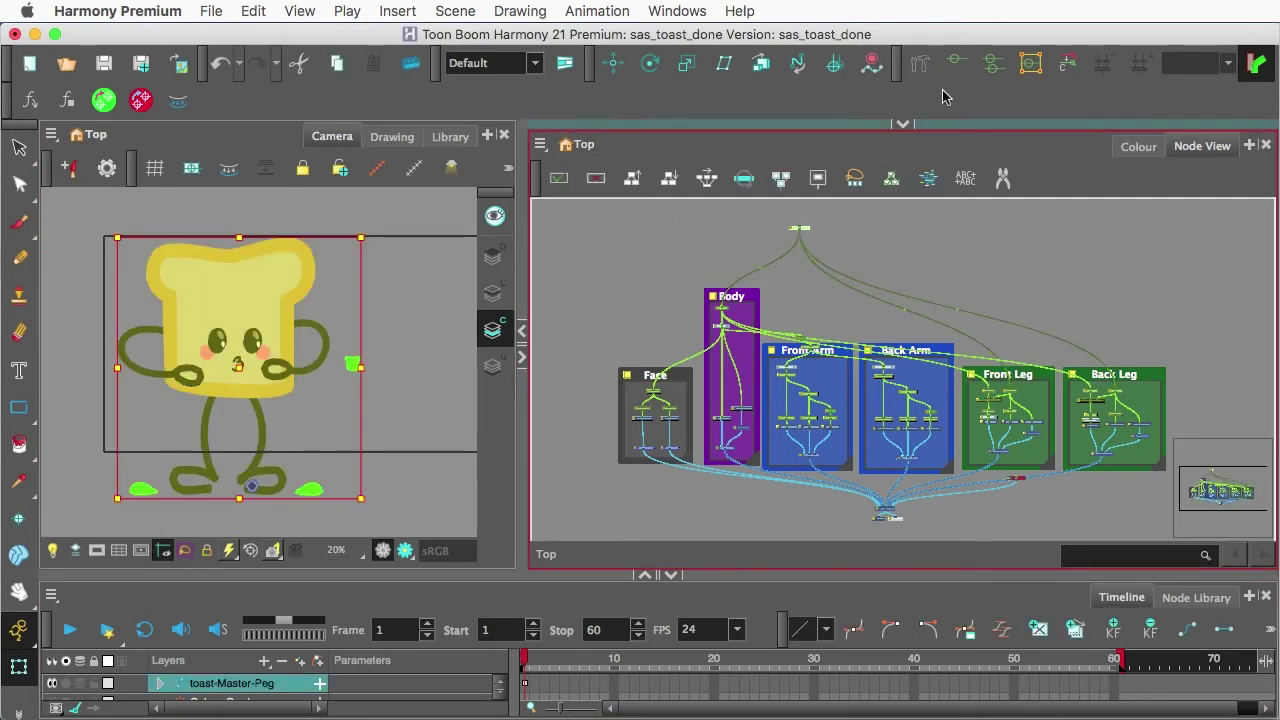
{"action": "left_click", "coordinate": [957, 63]}
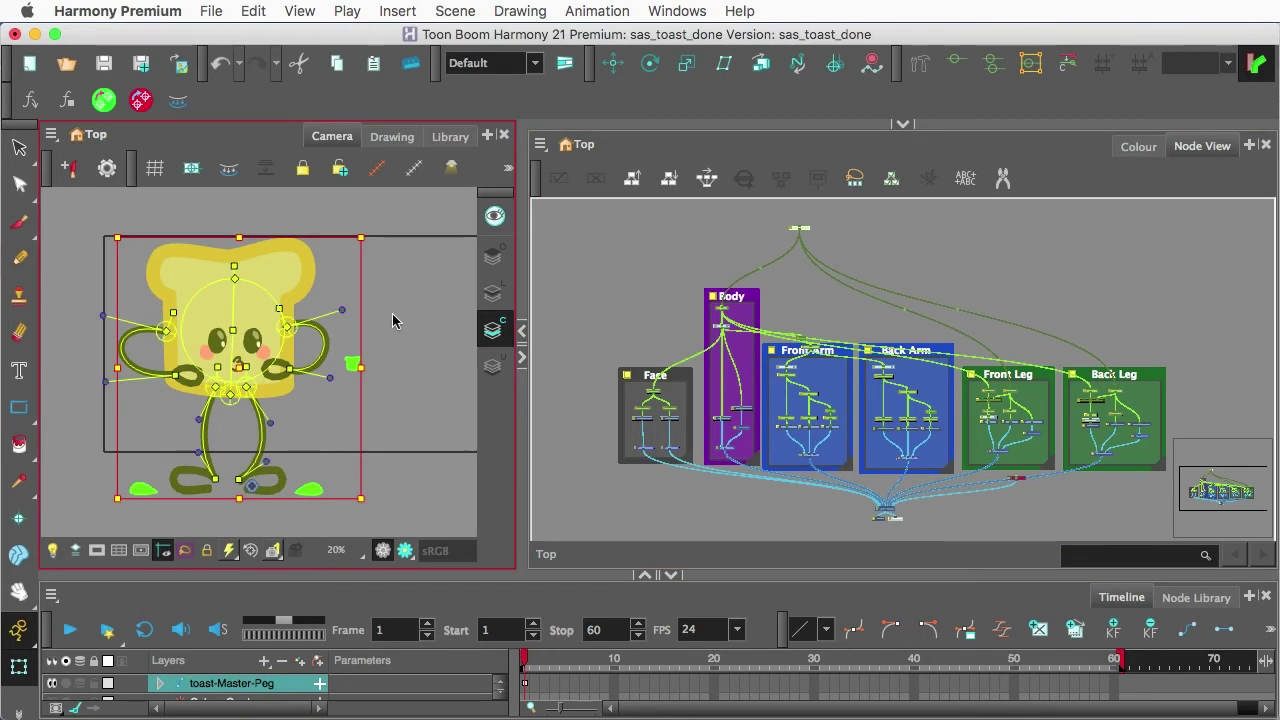
{"action": "left_click", "coordinate": [391, 346]}
Step: Bend the toast's body slightly with its deformer and reposition the wrist ends of both arms
{"action": "left_click_drag", "start_coordinate": [233, 298], "coordinate": [231, 309]}
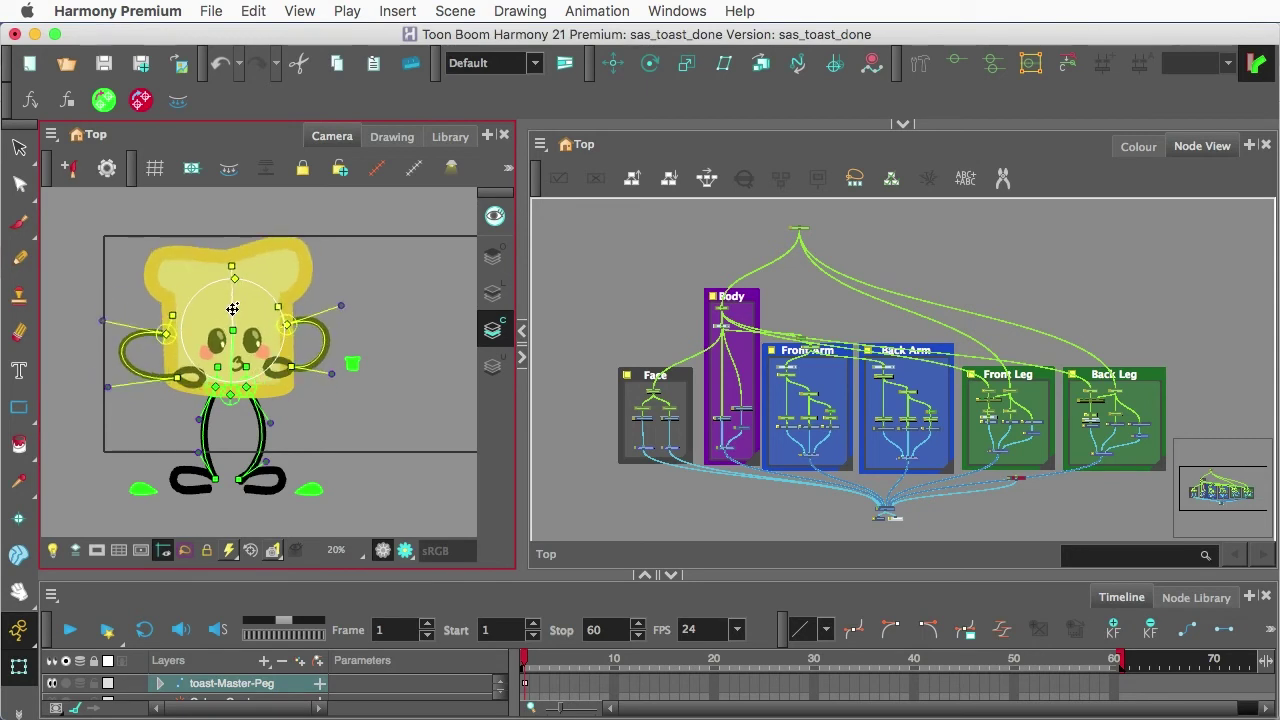
{"action": "mouse_move", "coordinate": [292, 371]}
{"action": "left_mouse_down"}
{"action": "mouse_move", "coordinate": [277, 372]}
{"action": "mouse_move", "coordinate": [295, 366]}
{"action": "left_mouse_up"}
{"action": "mouse_move", "coordinate": [180, 379]}
{"action": "left_mouse_down"}
{"action": "mouse_move", "coordinate": [158, 380]}
{"action": "mouse_move", "coordinate": [176, 373]}
{"action": "left_mouse_up"}
Step: Select the front hand, extend the selection to its parent forearm, and nudge them behind the toast body and back in front
{"action": "scroll", "coordinate": [178, 376], "scroll_direction": "up", "scroll_amount": 3}
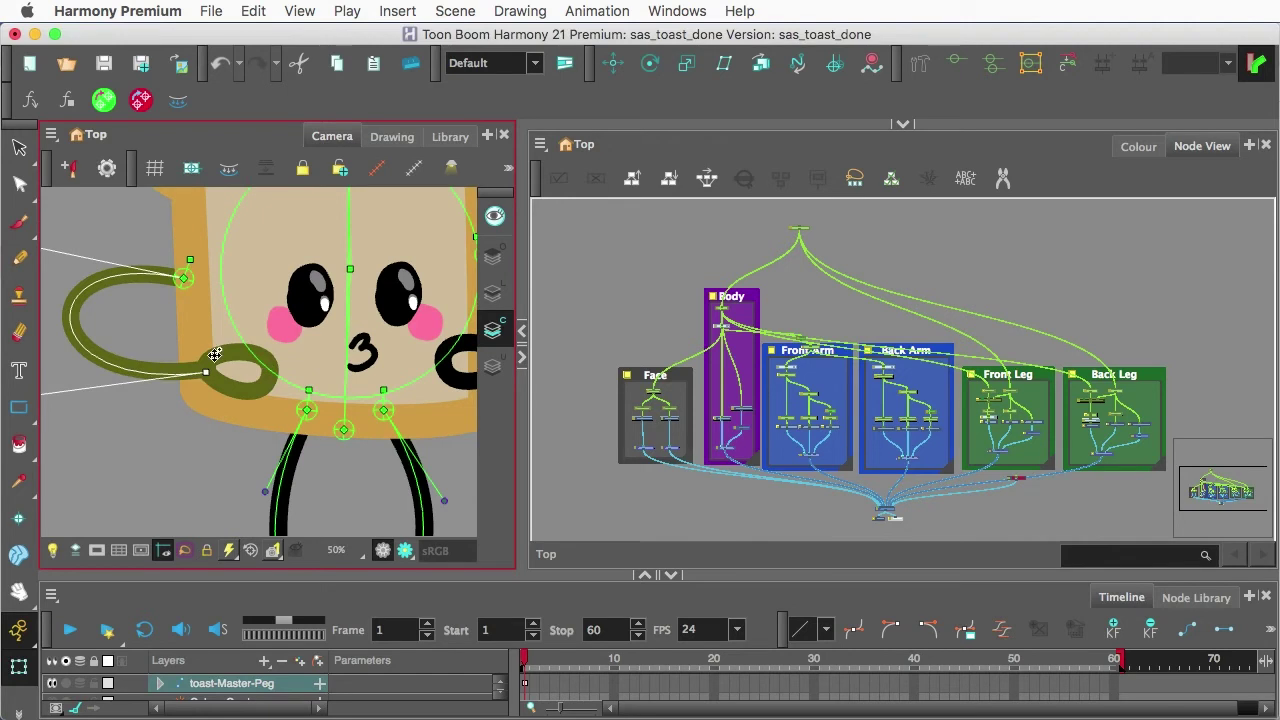
{"action": "scroll", "coordinate": [196, 357], "scroll_direction": "up", "scroll_amount": 1}
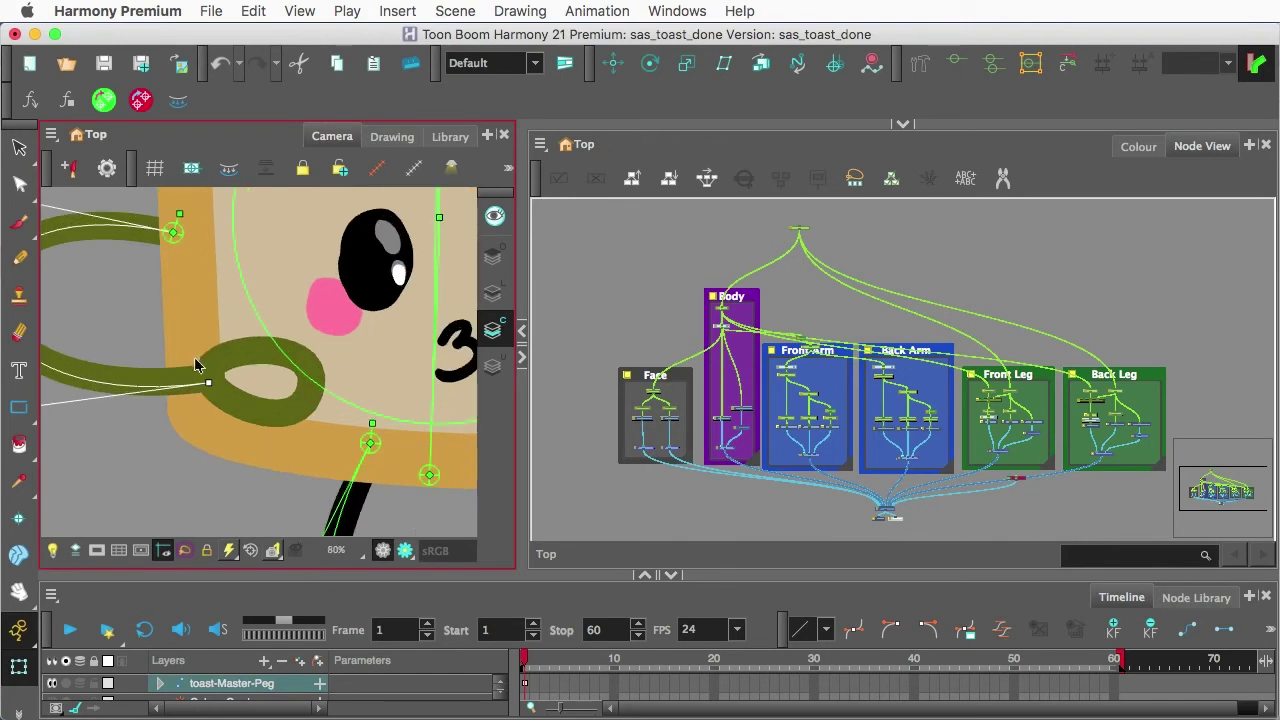
{"action": "scroll", "coordinate": [205, 370], "scroll_direction": "down", "scroll_amount": 1}
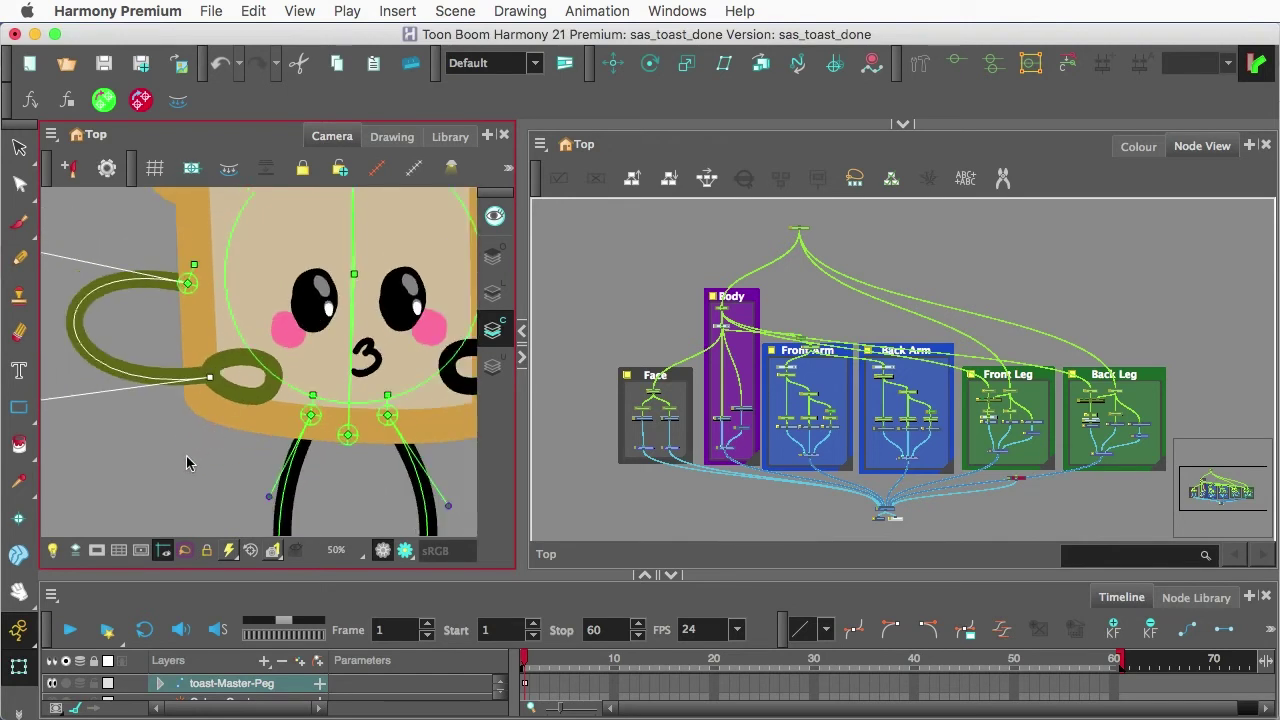
{"action": "left_click", "coordinate": [186, 463]}
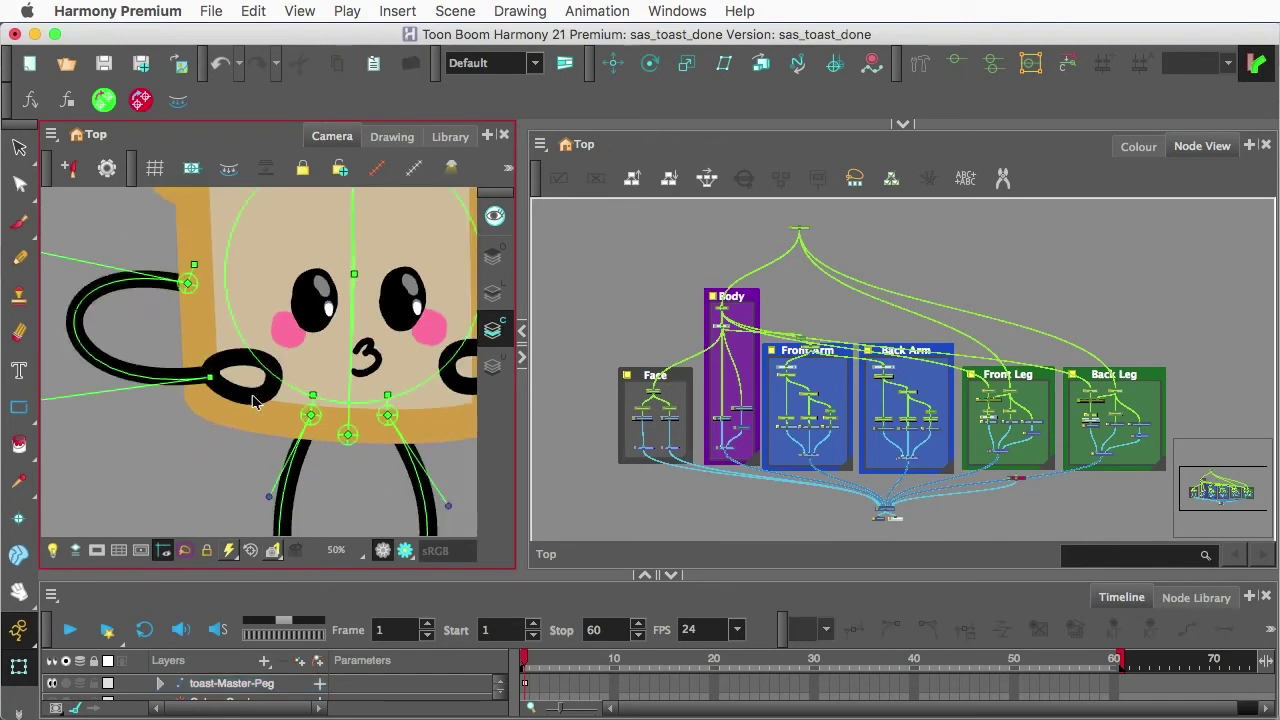
{"action": "left_click", "coordinate": [257, 398]}
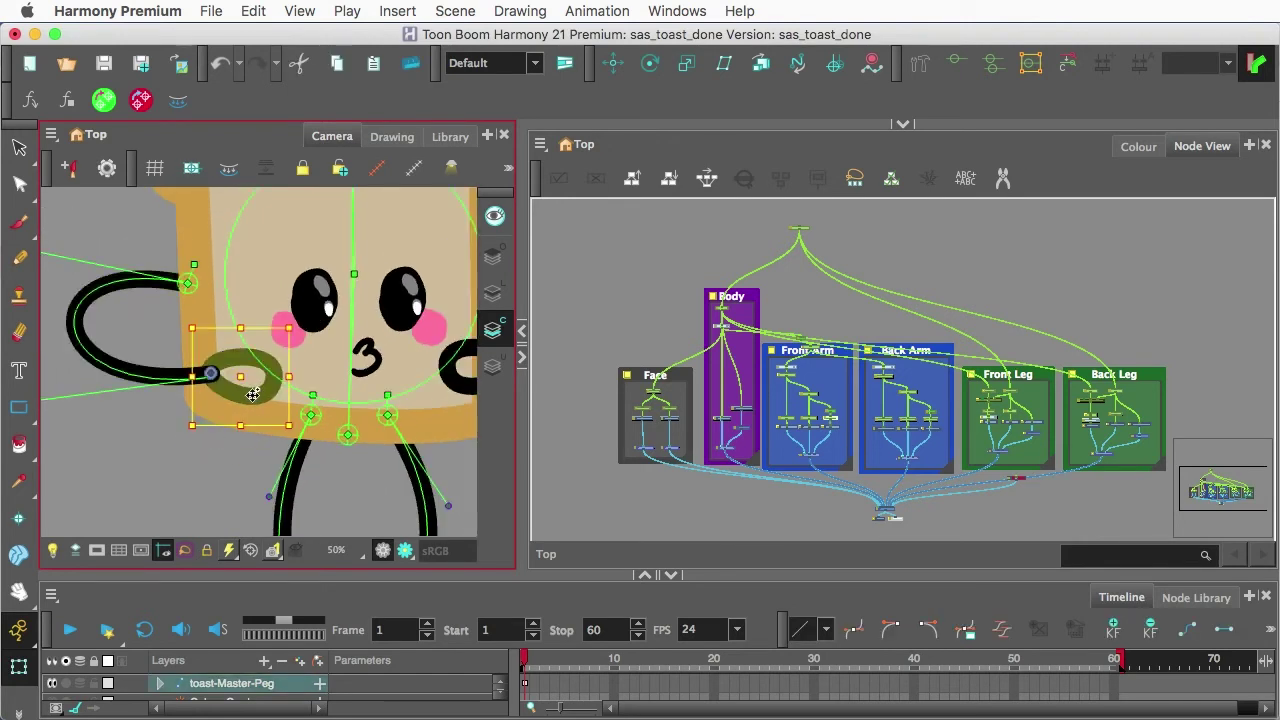
{"action": "key", "text": "b"}
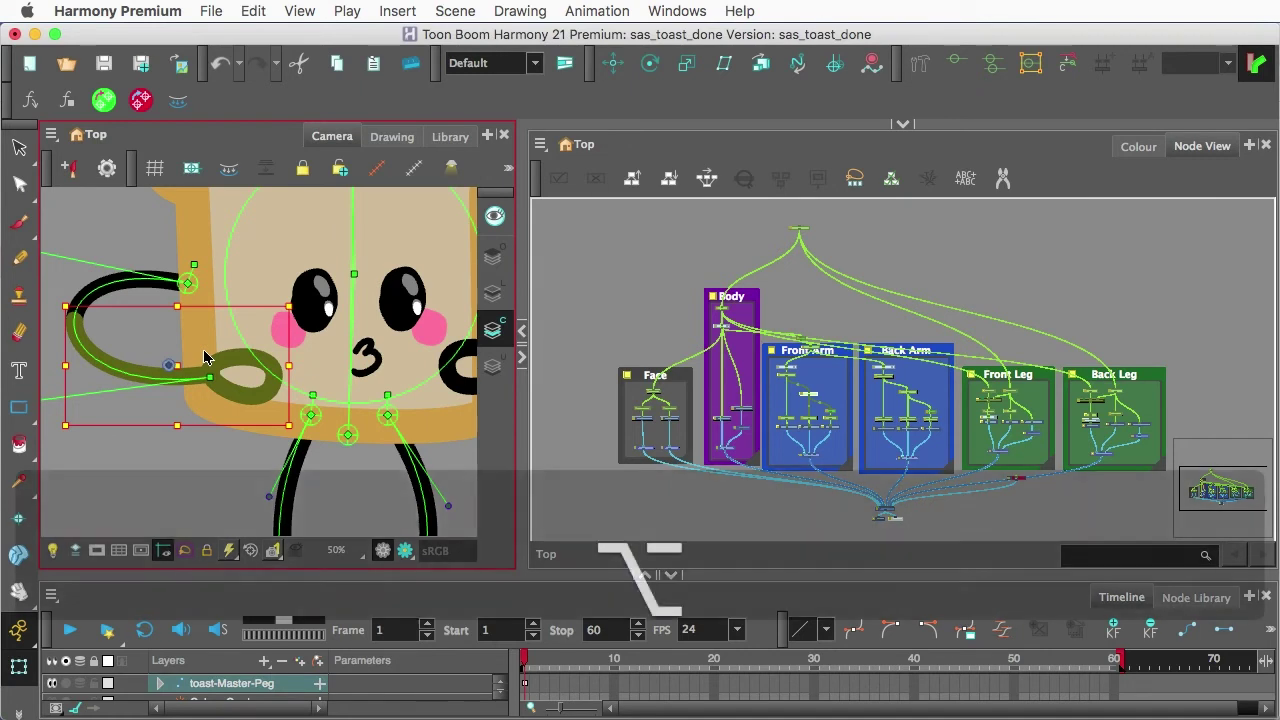
{"action": "key", "text": "alt+Up"}
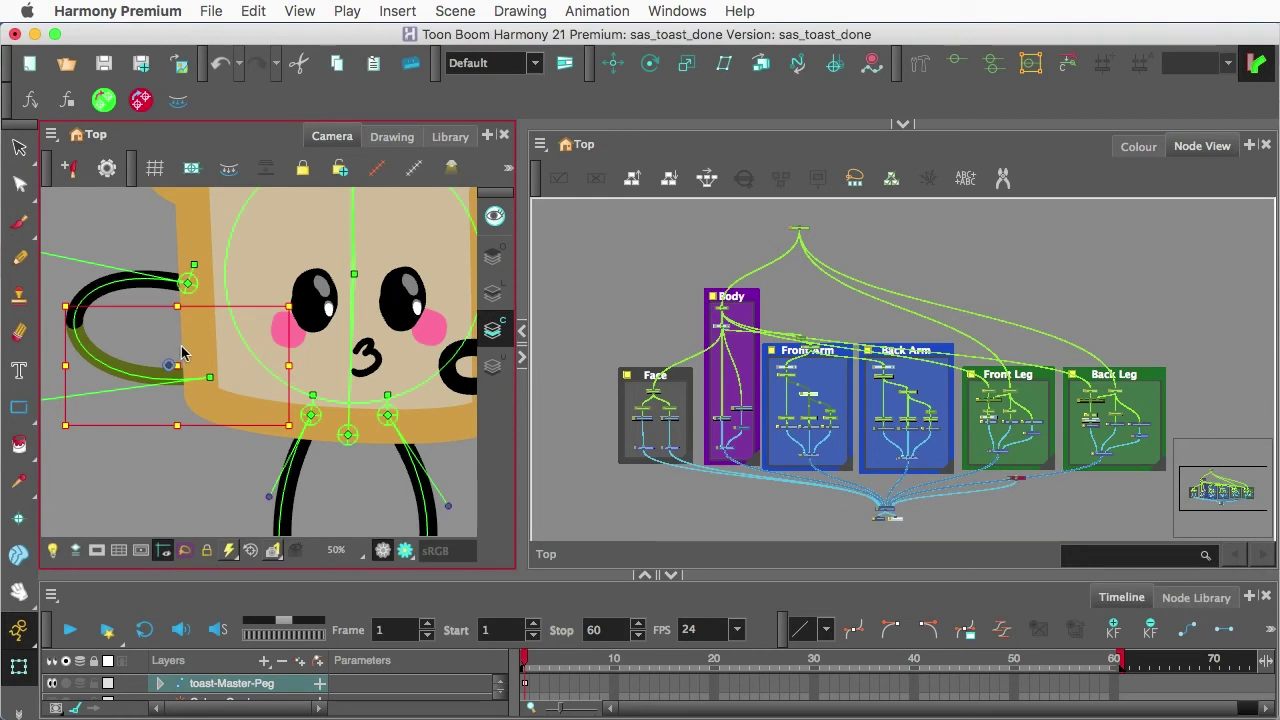
{"action": "key", "text": "alt+Down"}
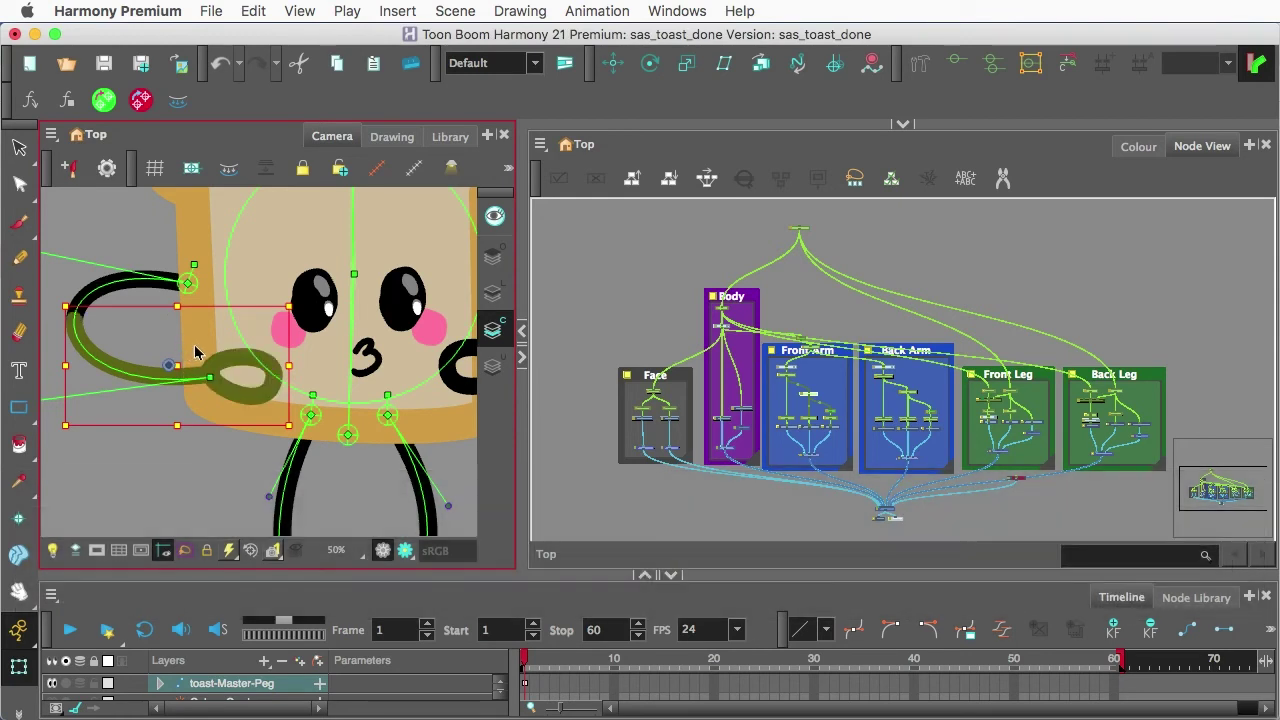
Step: Reposition the front arm's wrist deformation point over the body edge, and shift the front foot slightly with its green controller
{"action": "left_click", "coordinate": [178, 413]}
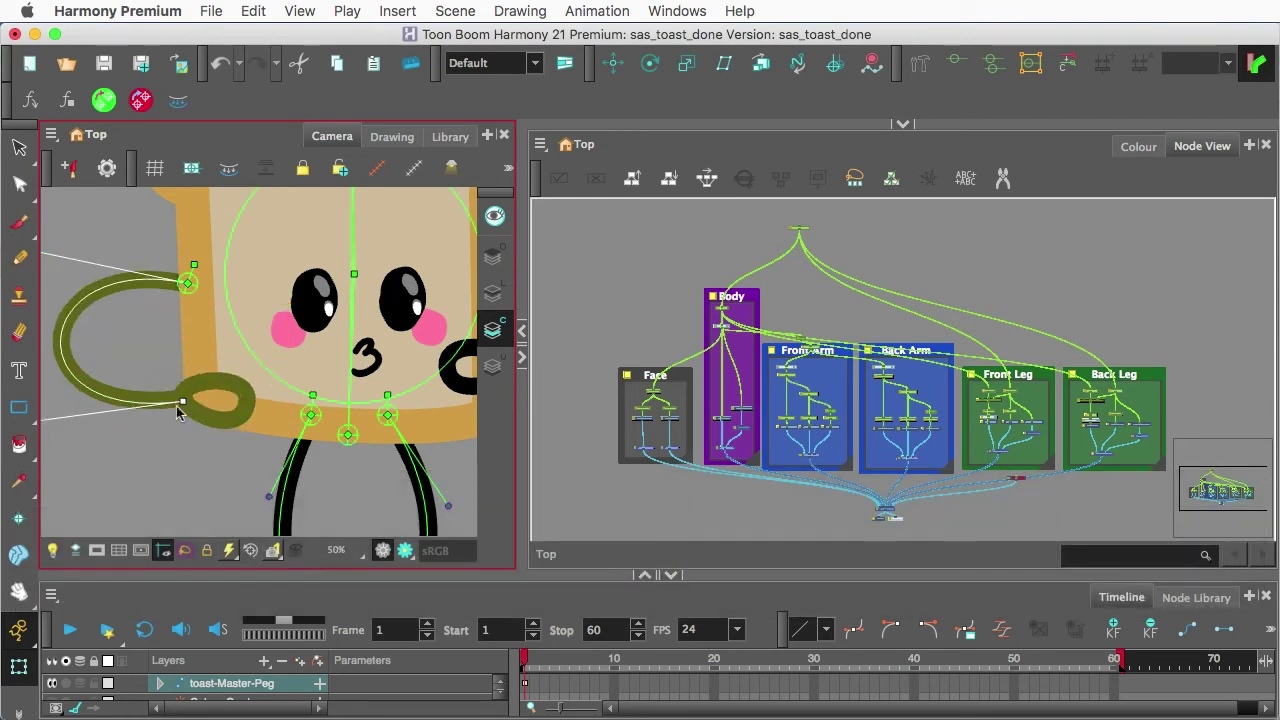
{"action": "left_click_drag", "start_coordinate": [178, 413], "coordinate": [208, 366]}
{"action": "scroll", "coordinate": [210, 360], "scroll_direction": "down", "scroll_amount": 2}
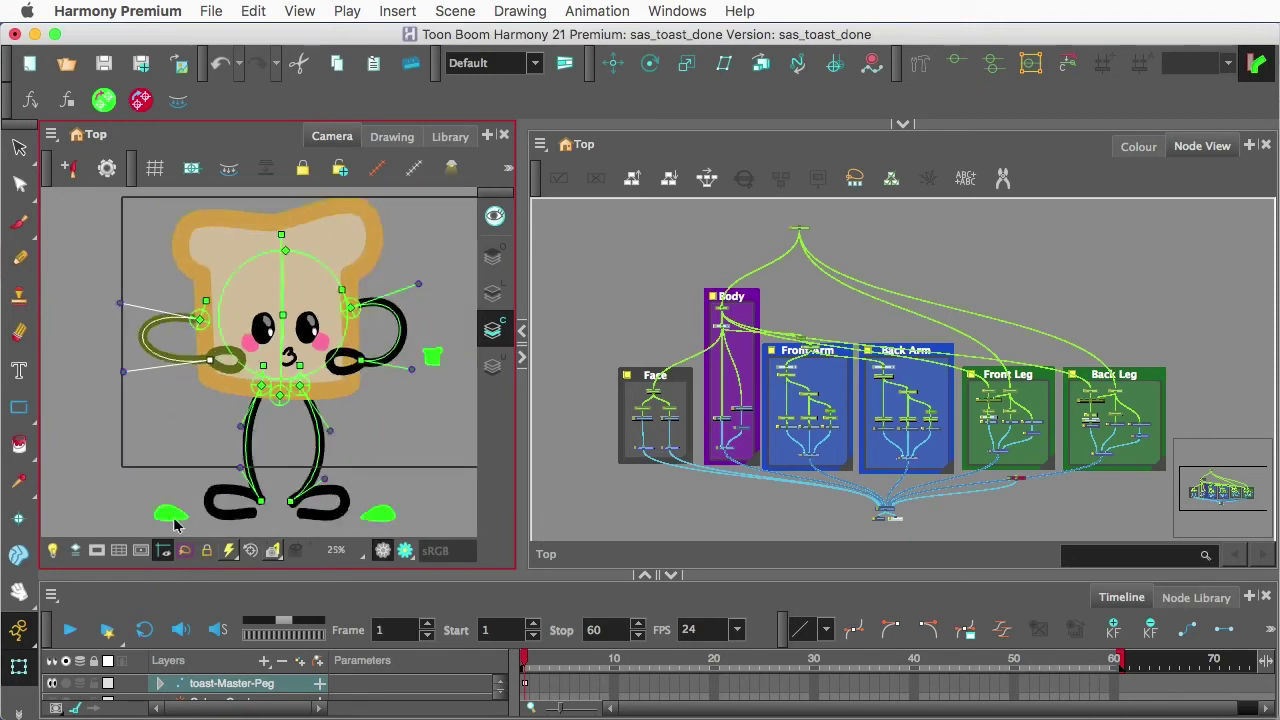
{"action": "left_click", "coordinate": [173, 517]}
{"action": "mouse_move", "coordinate": [173, 515]}
{"action": "left_mouse_down"}
{"action": "mouse_move", "coordinate": [128, 510]}
{"action": "mouse_move", "coordinate": [167, 517]}
{"action": "left_mouse_up"}
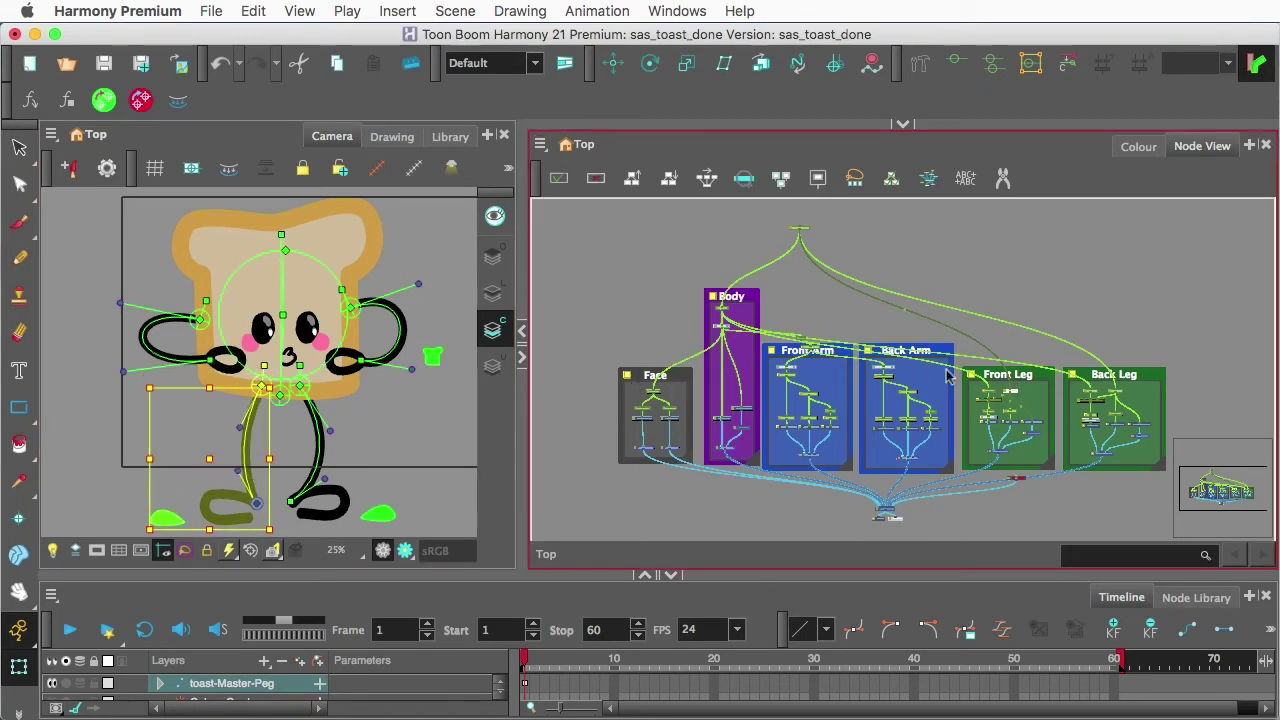
Step: Select the top peg of the Body group in the node network and shift the body slightly in the Camera view
{"action": "scroll", "coordinate": [808, 362], "scroll_direction": "up", "scroll_amount": 3}
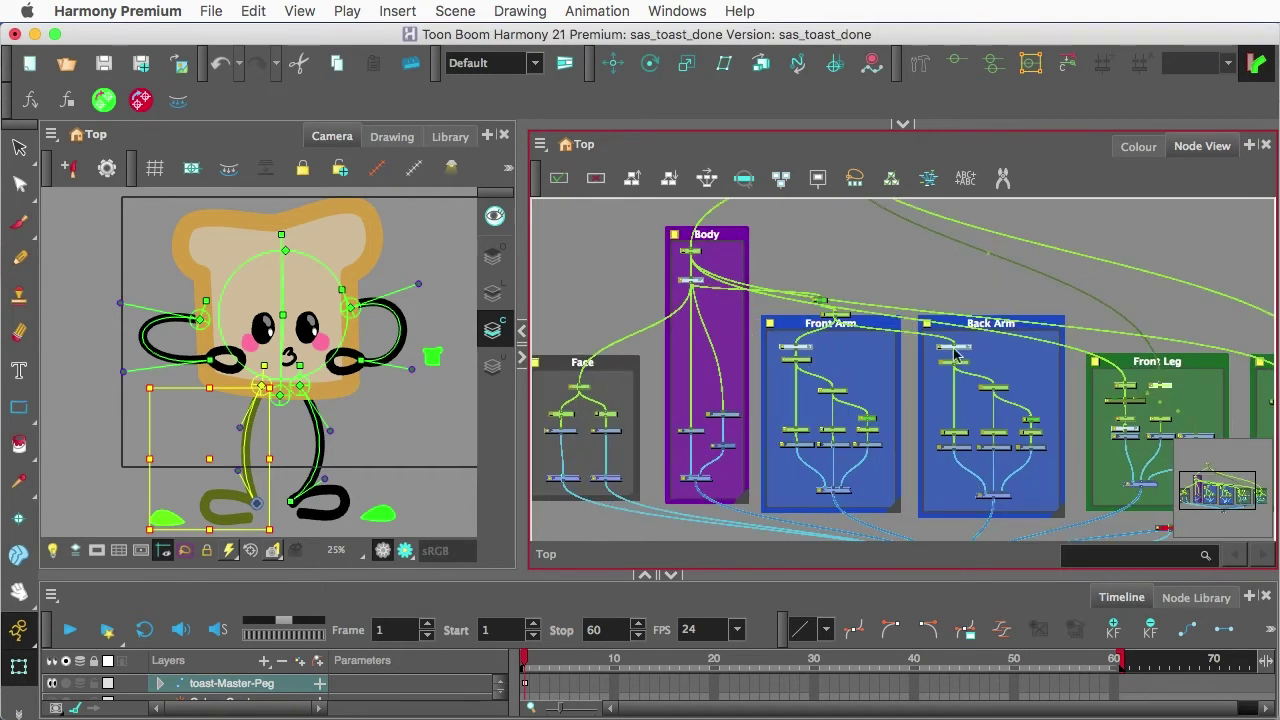
{"action": "scroll", "coordinate": [408, 358], "scroll_direction": "down", "scroll_amount": 2}
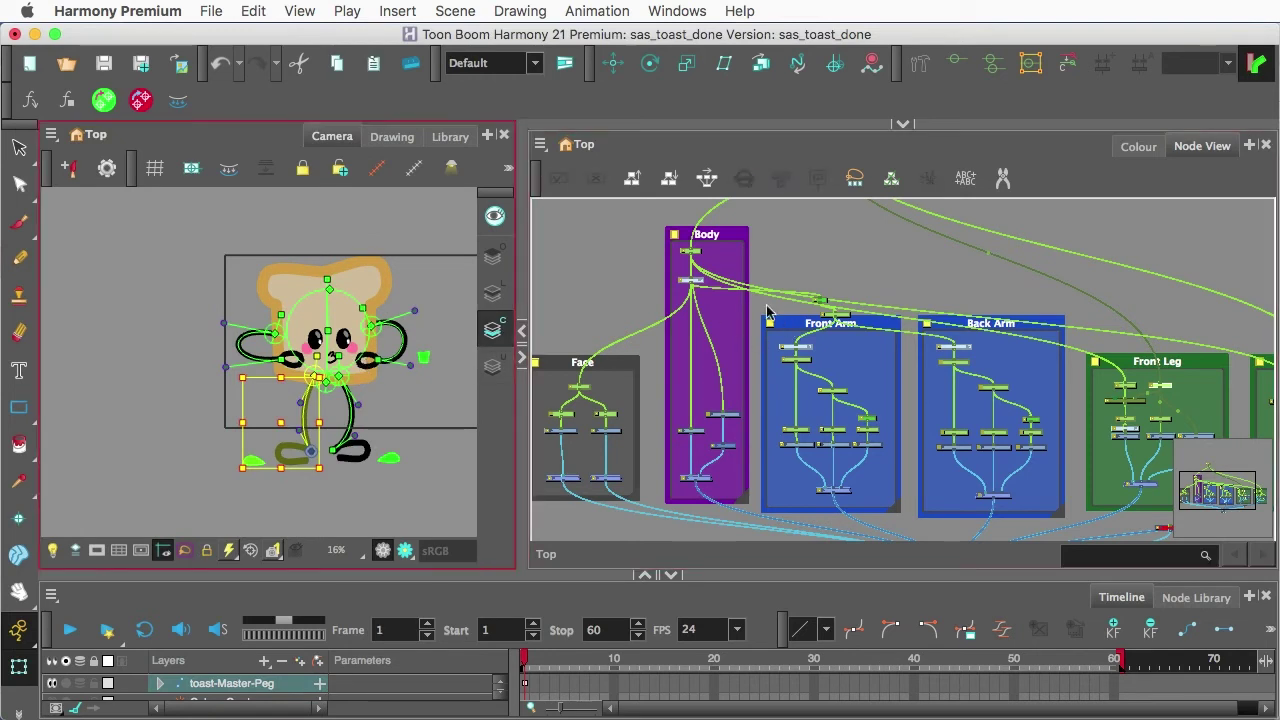
{"action": "scroll", "coordinate": [862, 297], "scroll_direction": "up", "scroll_amount": 2}
{"action": "scroll", "coordinate": [855, 291], "scroll_direction": "down", "scroll_amount": 4}
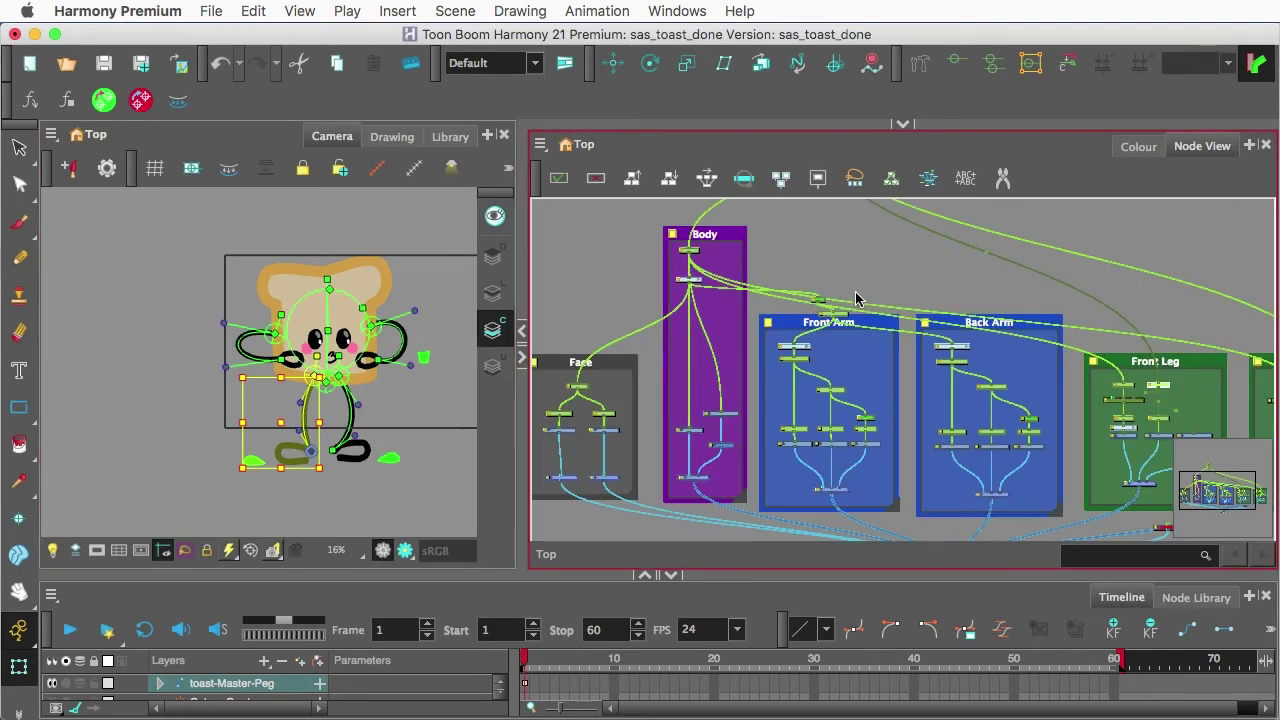
{"action": "scroll", "coordinate": [728, 262], "scroll_direction": "up", "scroll_amount": 3}
{"action": "left_click", "coordinate": [733, 266]}
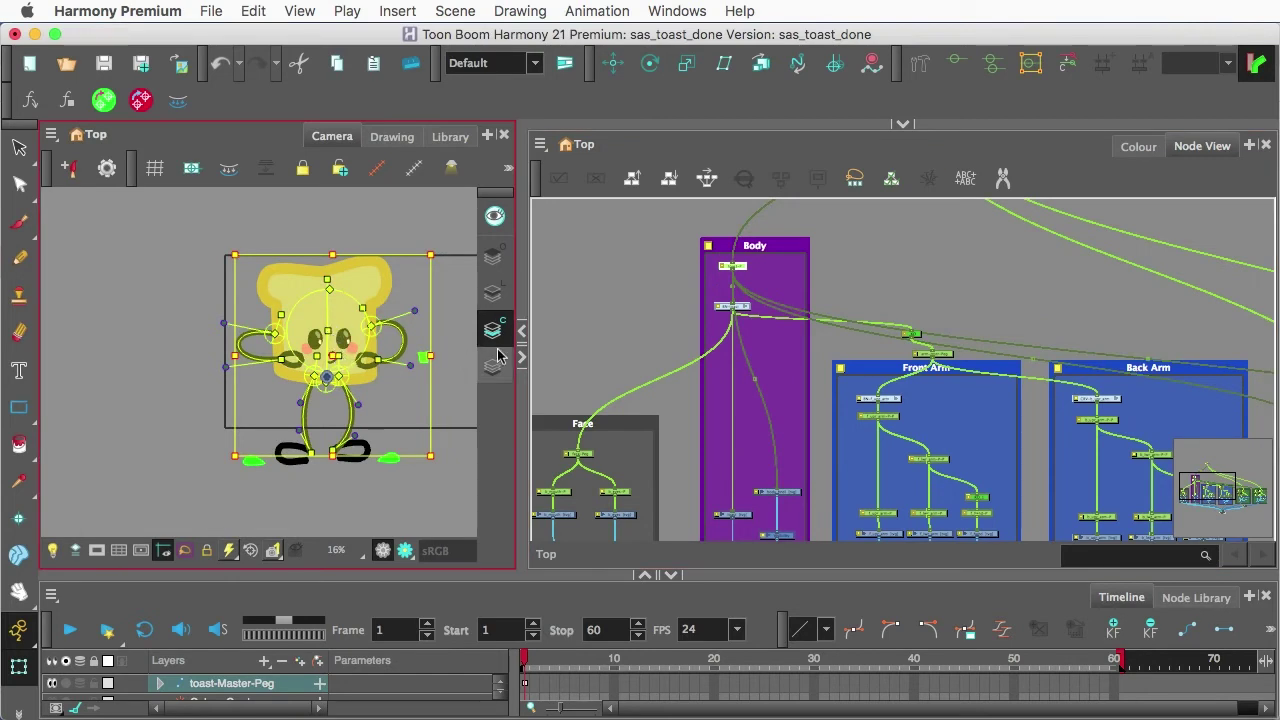
{"action": "left_click", "coordinate": [446, 358]}
{"action": "key", "text": "super+z"}
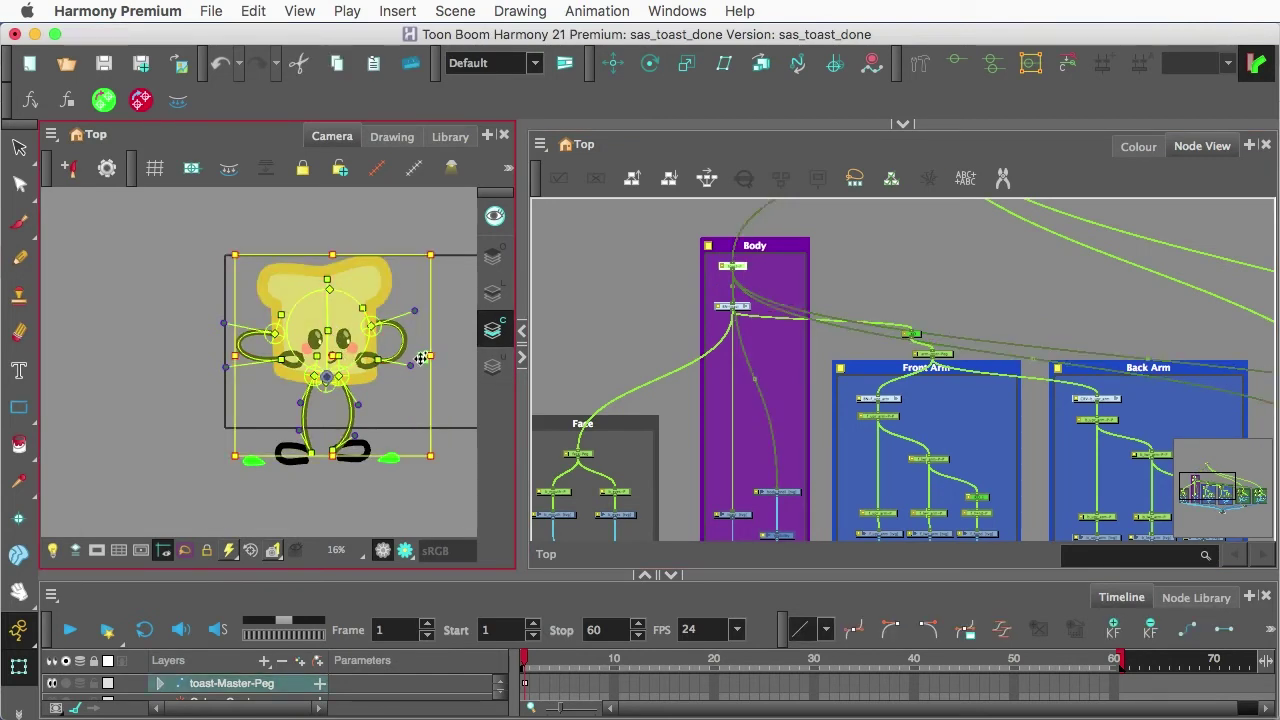
{"action": "mouse_move", "coordinate": [421, 357]}
{"action": "left_mouse_down"}
{"action": "mouse_move", "coordinate": [388, 356]}
{"action": "mouse_move", "coordinate": [428, 366]}
{"action": "mouse_move", "coordinate": [415, 360]}
{"action": "left_mouse_up"}
Step: Move the front foot outward with its controller to widen the stance, and shift the body toward that foot
{"action": "left_click", "coordinate": [255, 462]}
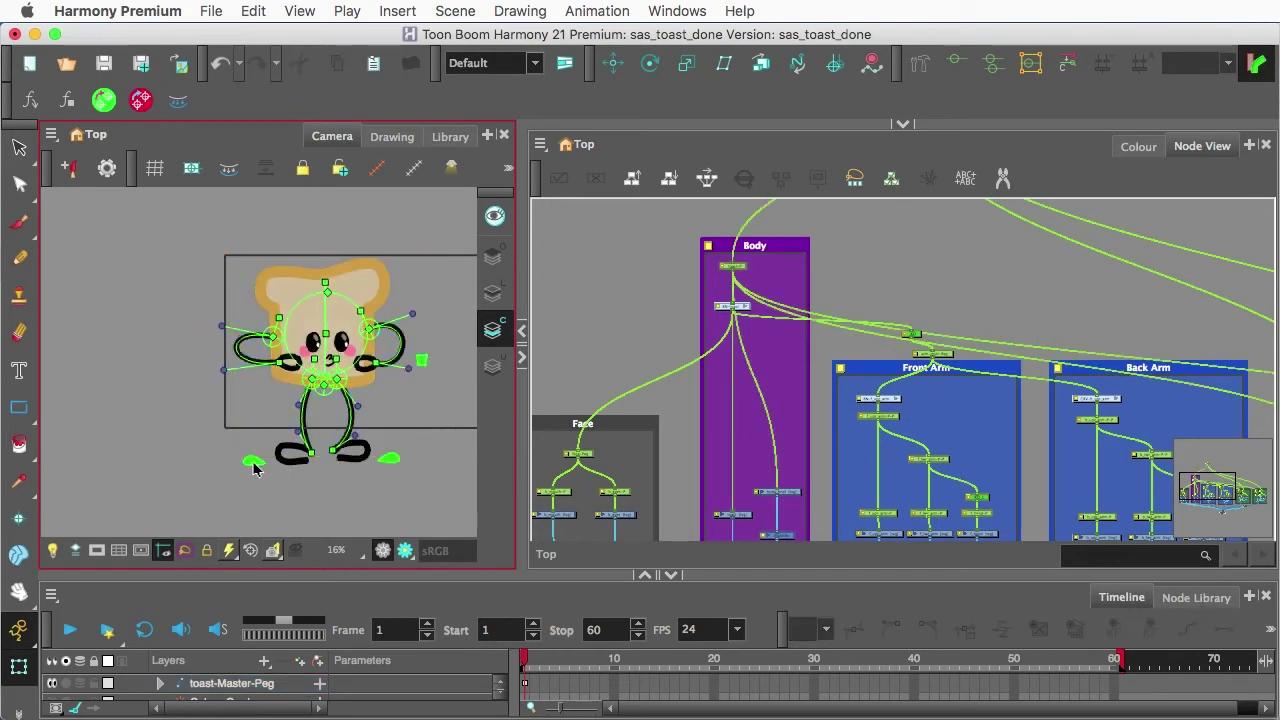
{"action": "left_click_drag", "start_coordinate": [255, 462], "coordinate": [203, 462]}
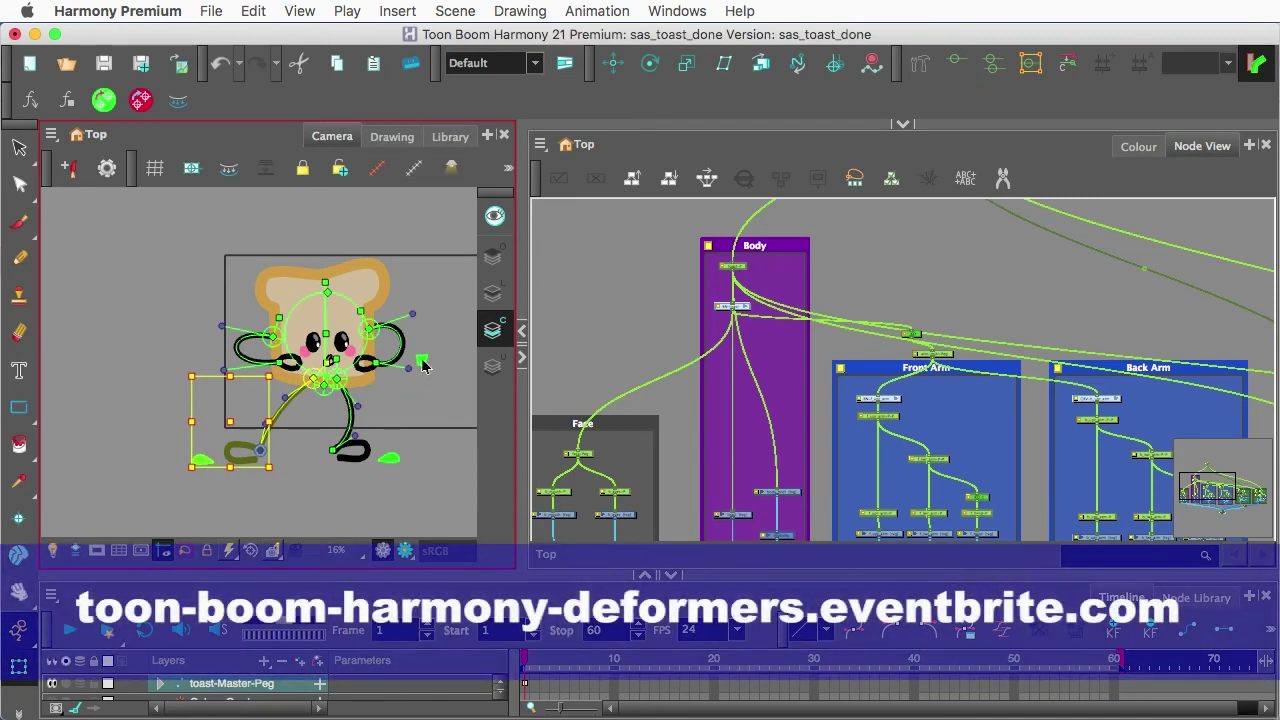
{"action": "key", "text": "super+z"}
{"action": "mouse_move", "coordinate": [418, 366]}
{"action": "left_mouse_down"}
{"action": "mouse_move", "coordinate": [350, 380]}
{"action": "mouse_move", "coordinate": [395, 384]}
{"action": "mouse_move", "coordinate": [428, 357]}
{"action": "mouse_move", "coordinate": [396, 376]}
{"action": "mouse_move", "coordinate": [420, 362]}
{"action": "mouse_move", "coordinate": [397, 361]}
{"action": "left_mouse_up"}
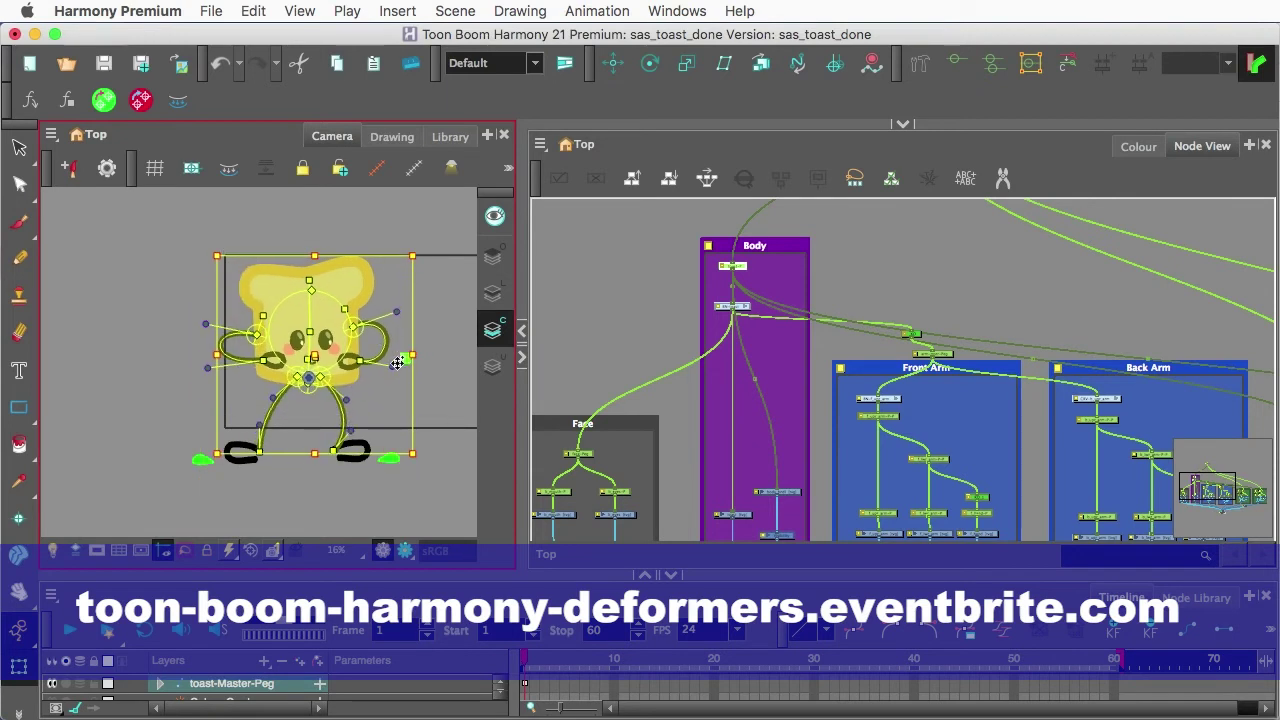
{"action": "left_click", "coordinate": [437, 335]}
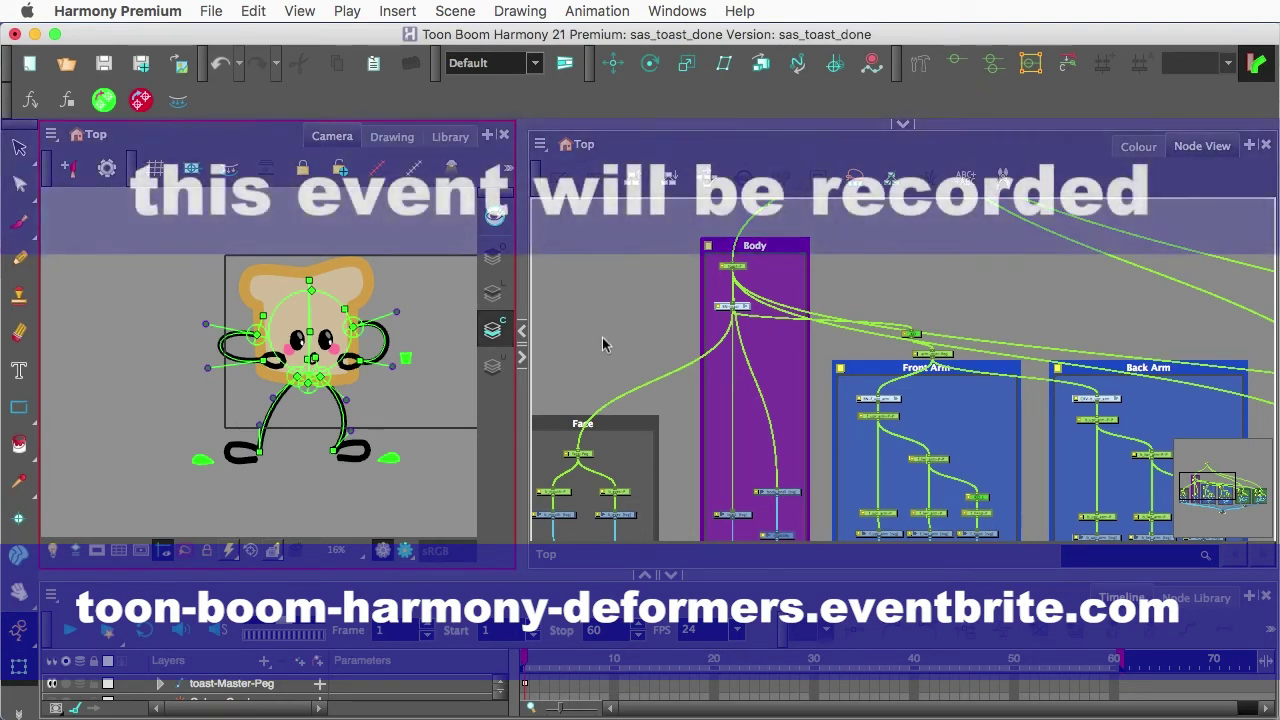
Step: Nudge the body slightly over the widened stance using the green body controller
{"action": "left_click", "coordinate": [845, 366]}
{"action": "scroll", "coordinate": [845, 366], "scroll_direction": "down", "scroll_amount": 3}
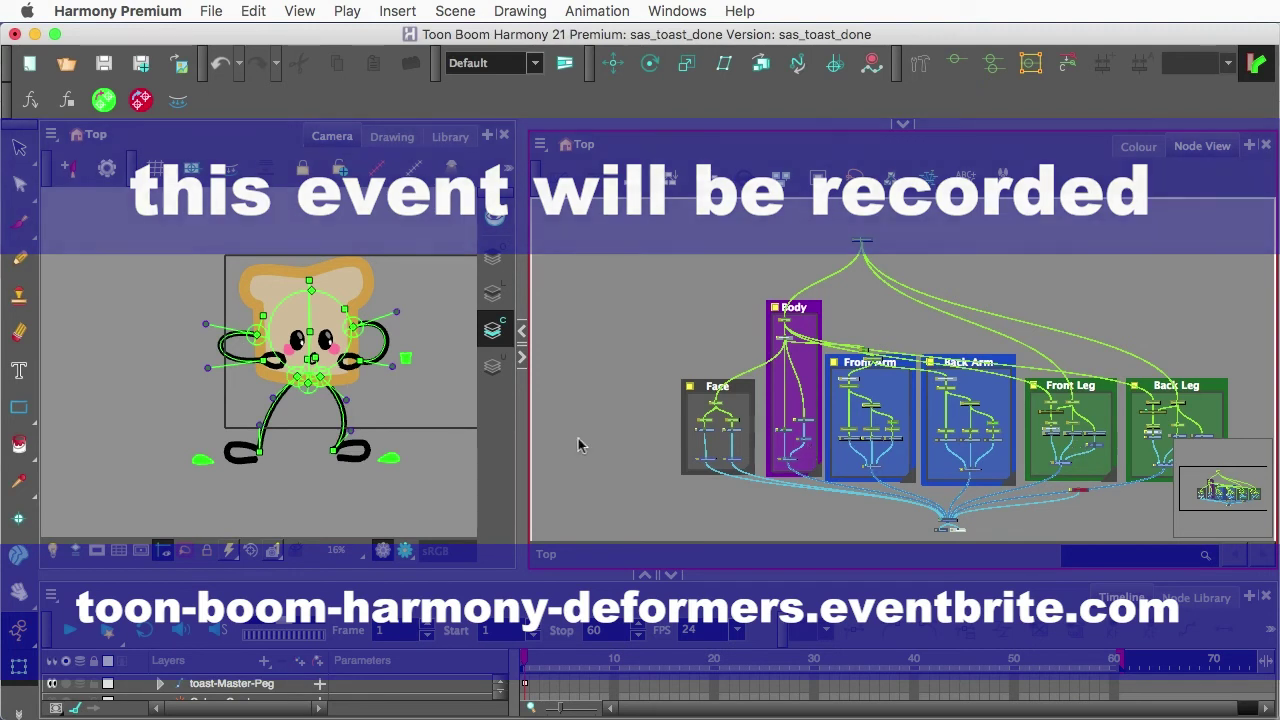
{"action": "scroll", "coordinate": [333, 345], "scroll_direction": "up", "scroll_amount": 2}
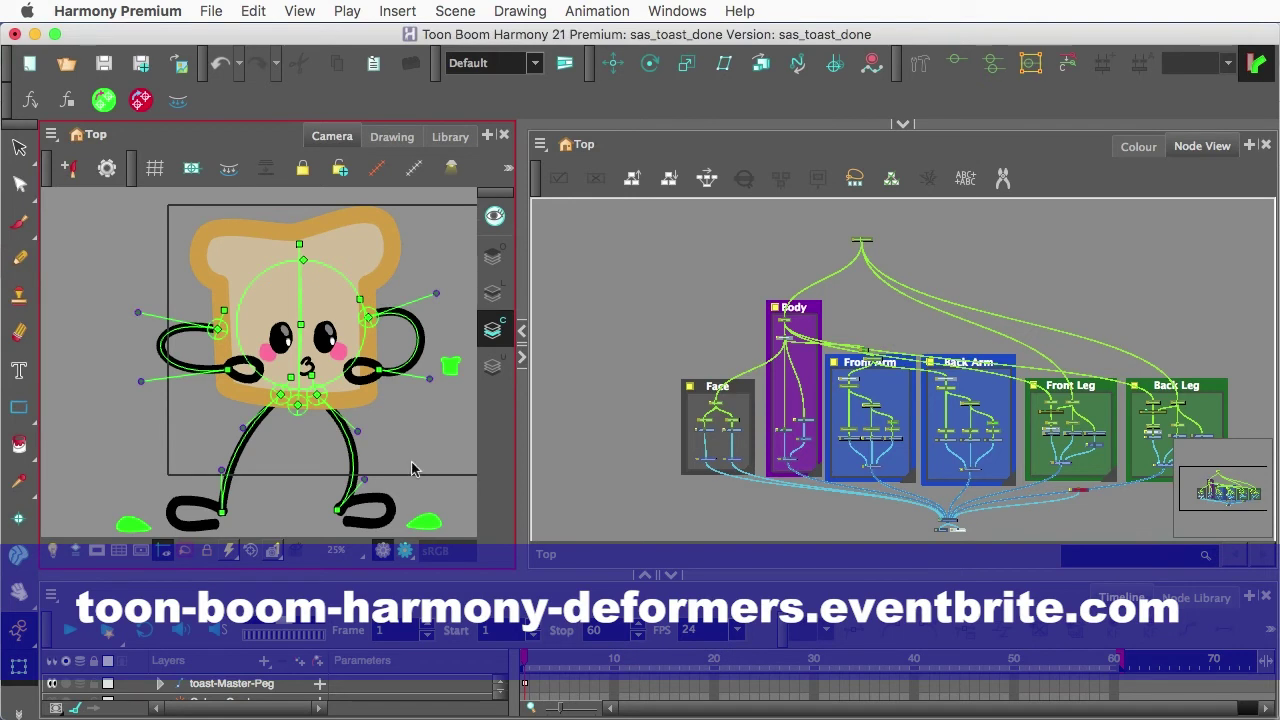
{"action": "left_click", "coordinate": [453, 373]}
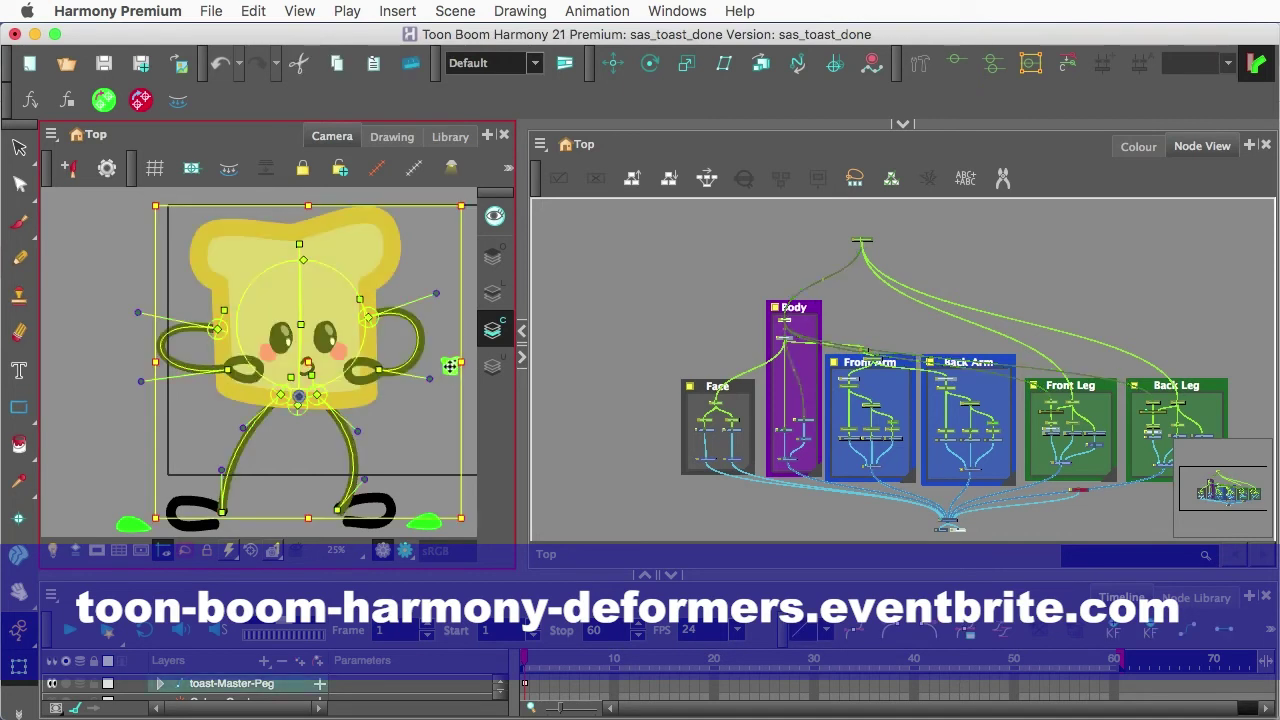
{"action": "mouse_move", "coordinate": [446, 367]}
{"action": "left_mouse_down"}
{"action": "mouse_move", "coordinate": [388, 362]}
{"action": "mouse_move", "coordinate": [422, 404]}
{"action": "mouse_move", "coordinate": [445, 366]}
{"action": "left_mouse_up"}
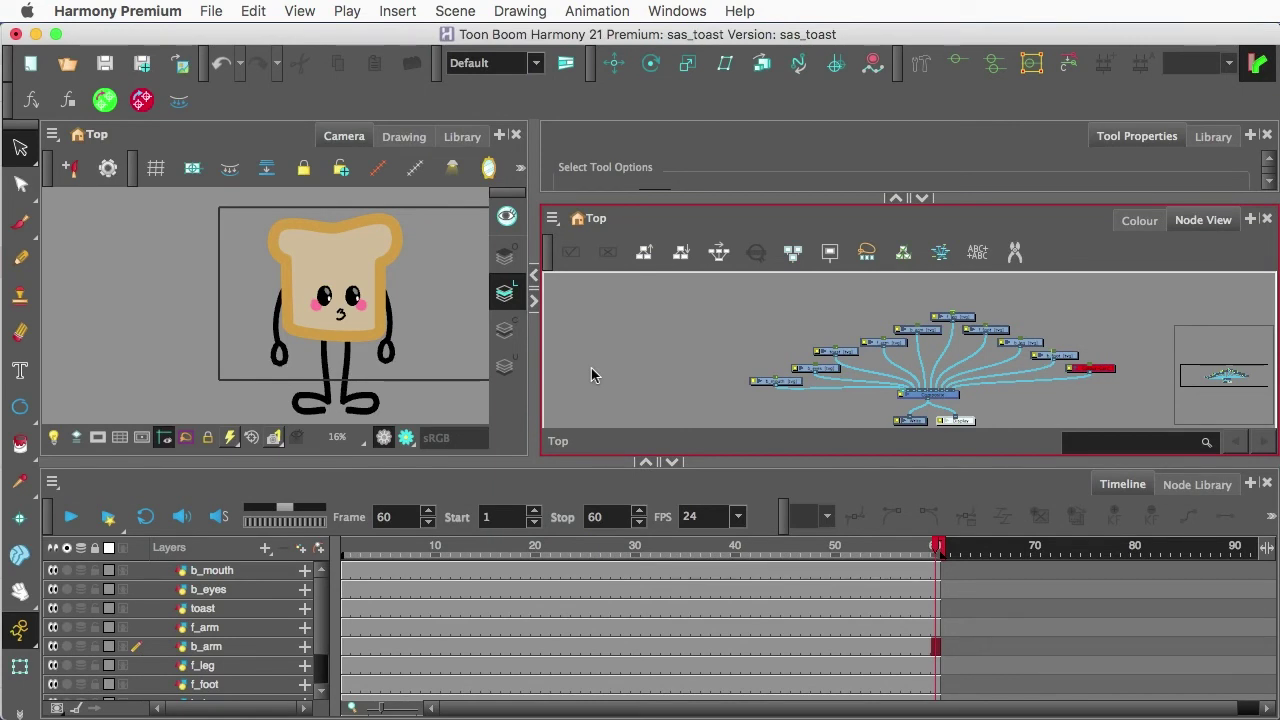
Step: Examine the unrigged toast scene's drawing nodes and their connections to the main Composite in the node network
{"action": "left_click", "coordinate": [317, 346]}
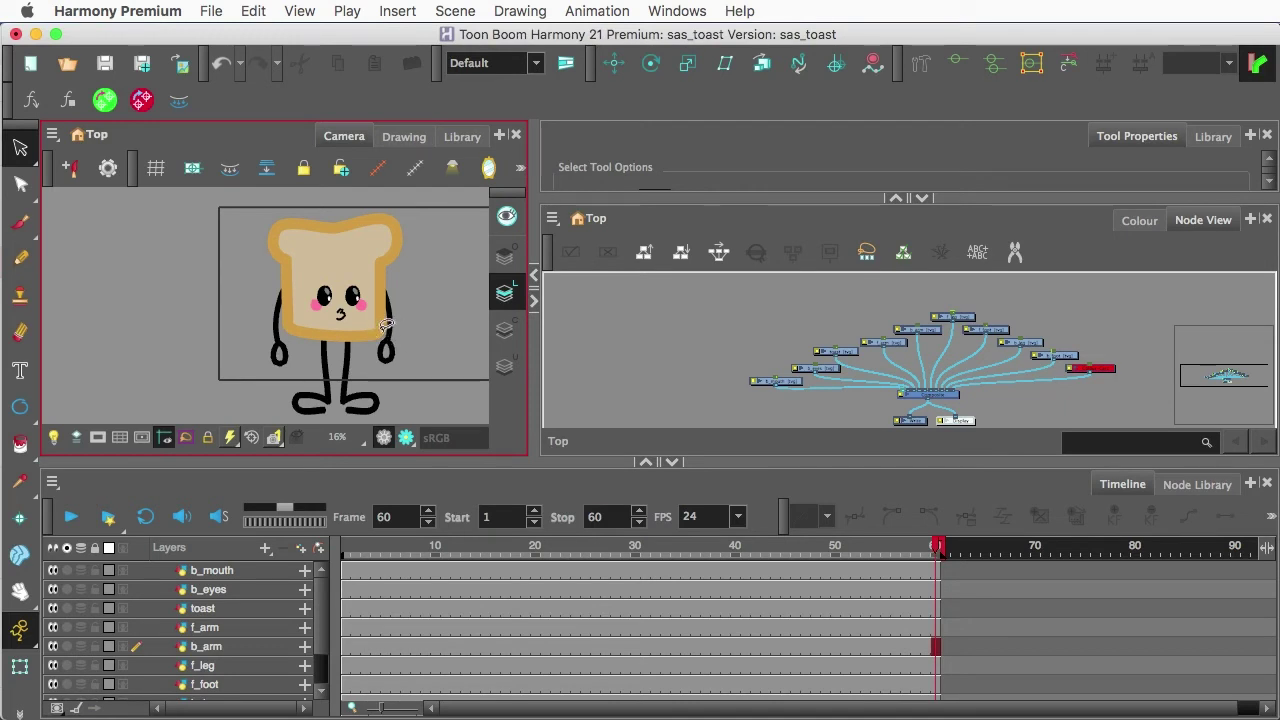
{"action": "left_click", "coordinate": [752, 378]}
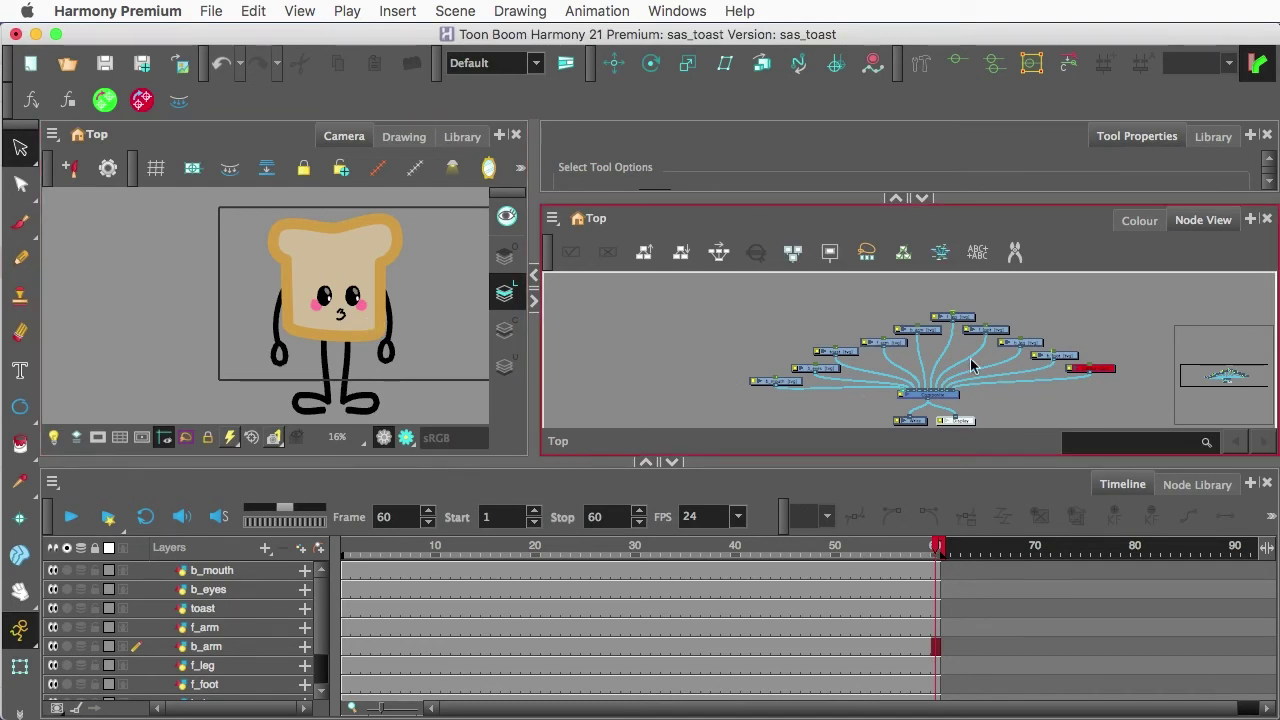
{"action": "scroll", "coordinate": [962, 362], "scroll_direction": "up", "scroll_amount": 3}
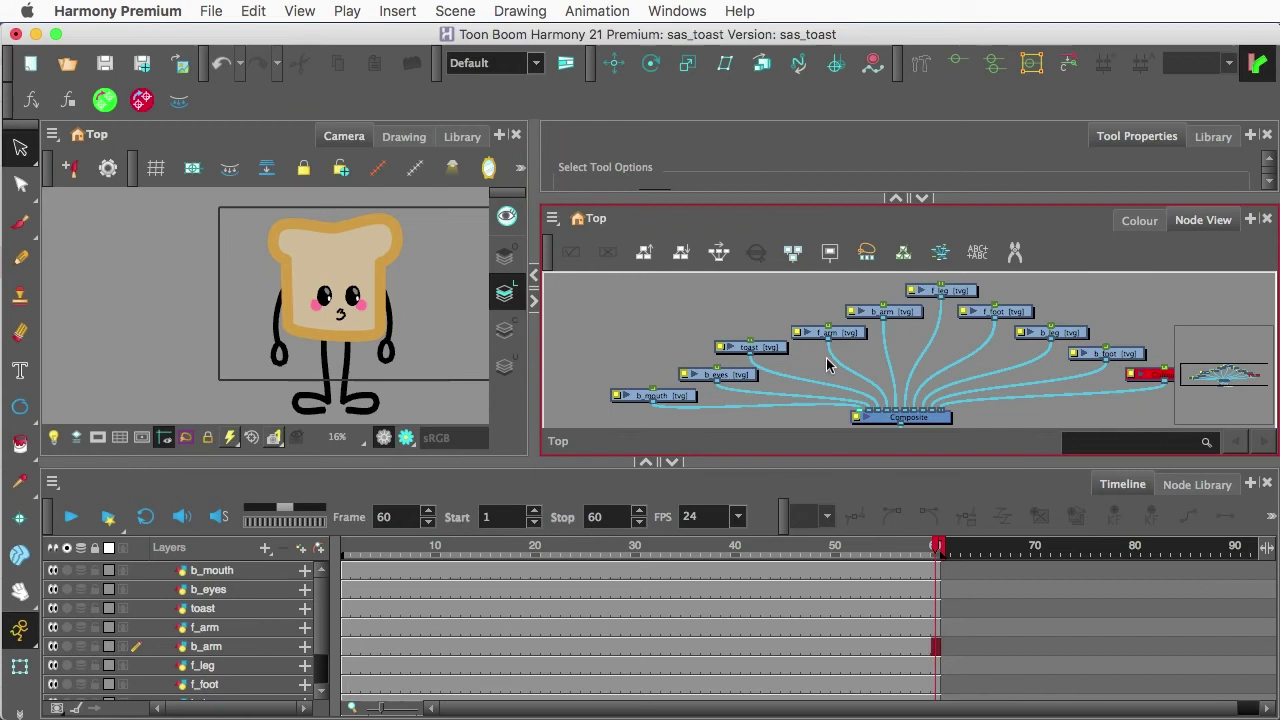
{"action": "scroll", "coordinate": [803, 357], "scroll_direction": "down", "scroll_amount": 3}
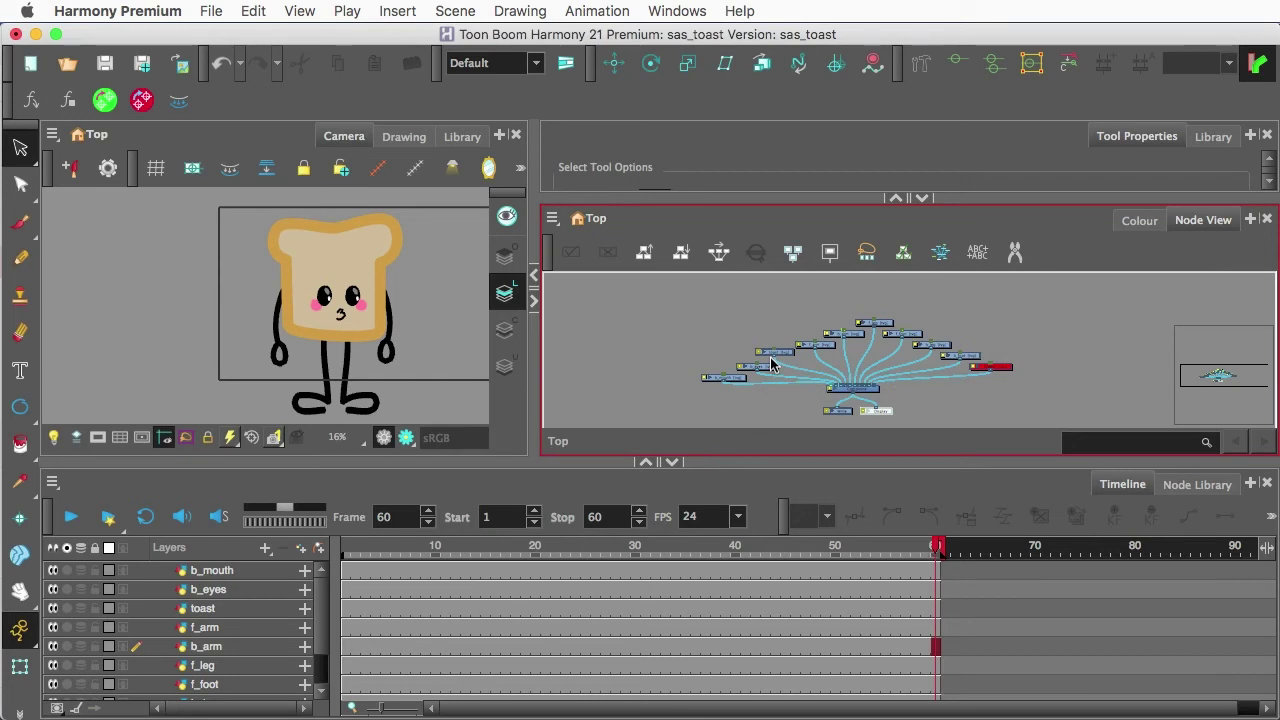
{"action": "scroll", "coordinate": [850, 398], "scroll_direction": "up", "scroll_amount": 5}
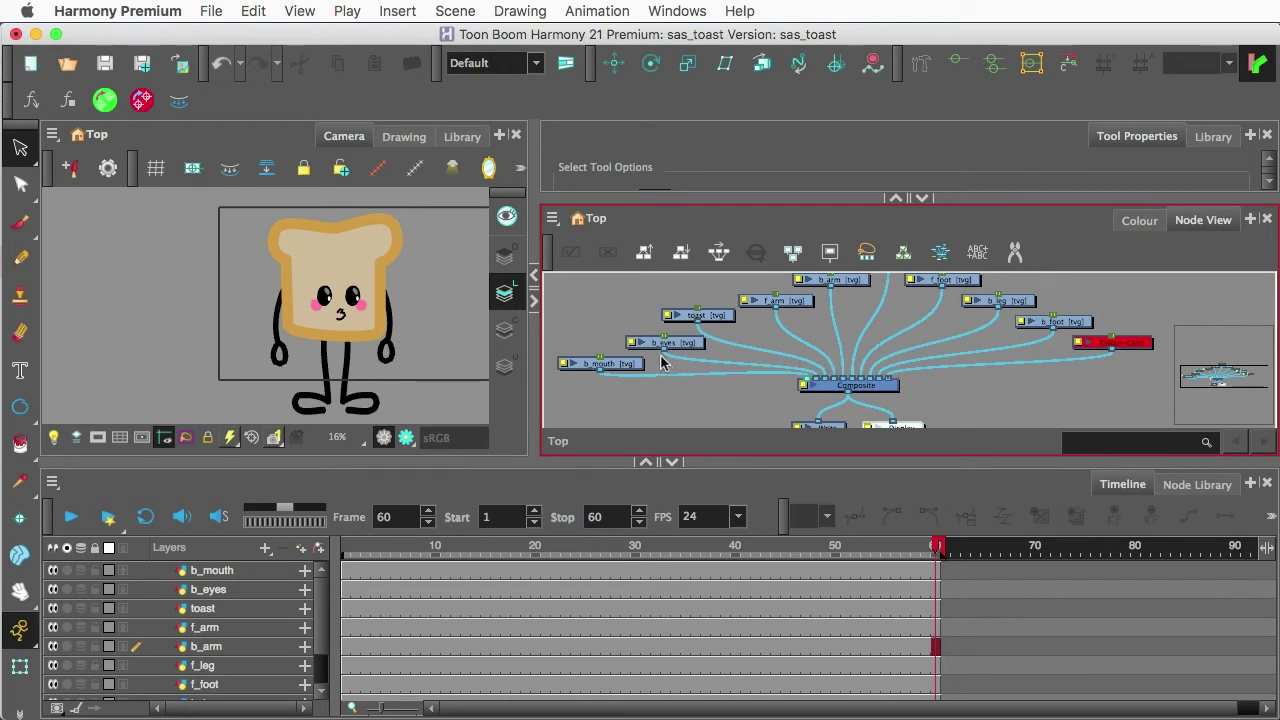
{"action": "scroll", "coordinate": [590, 326], "scroll_direction": "down", "scroll_amount": 3}
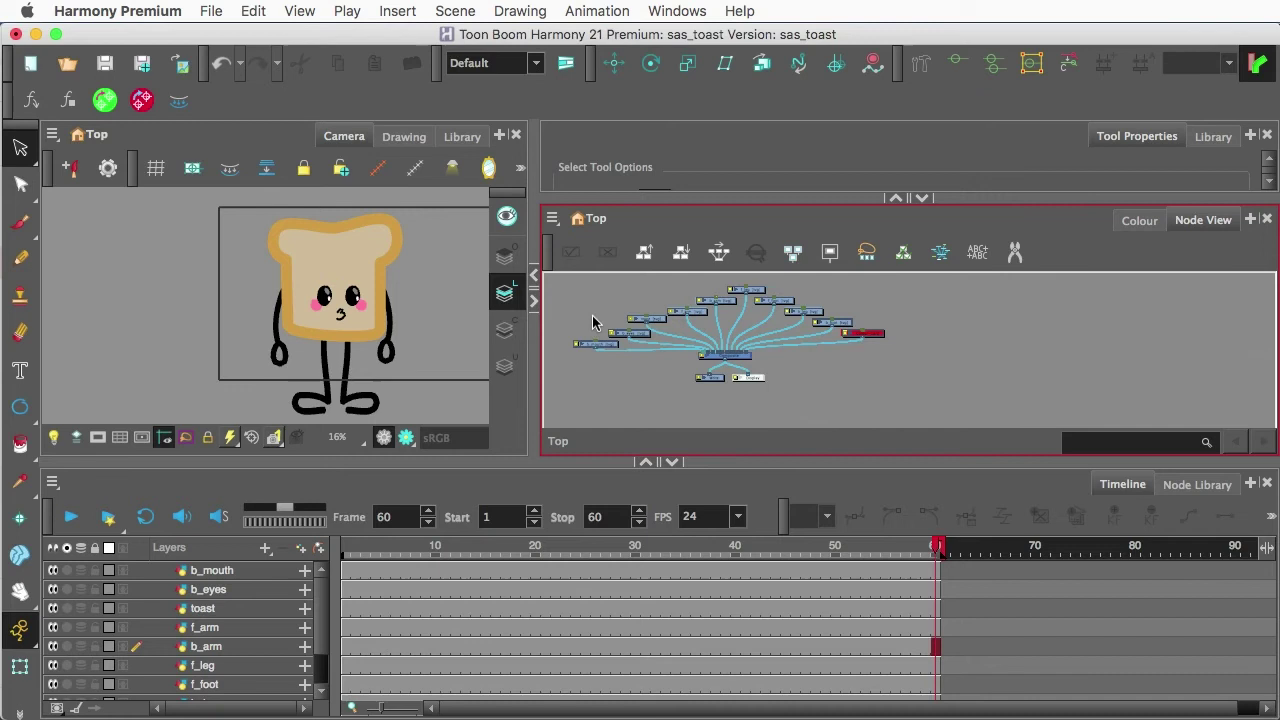
{"action": "left_click_drag", "start_coordinate": [611, 318], "coordinate": [704, 342]}
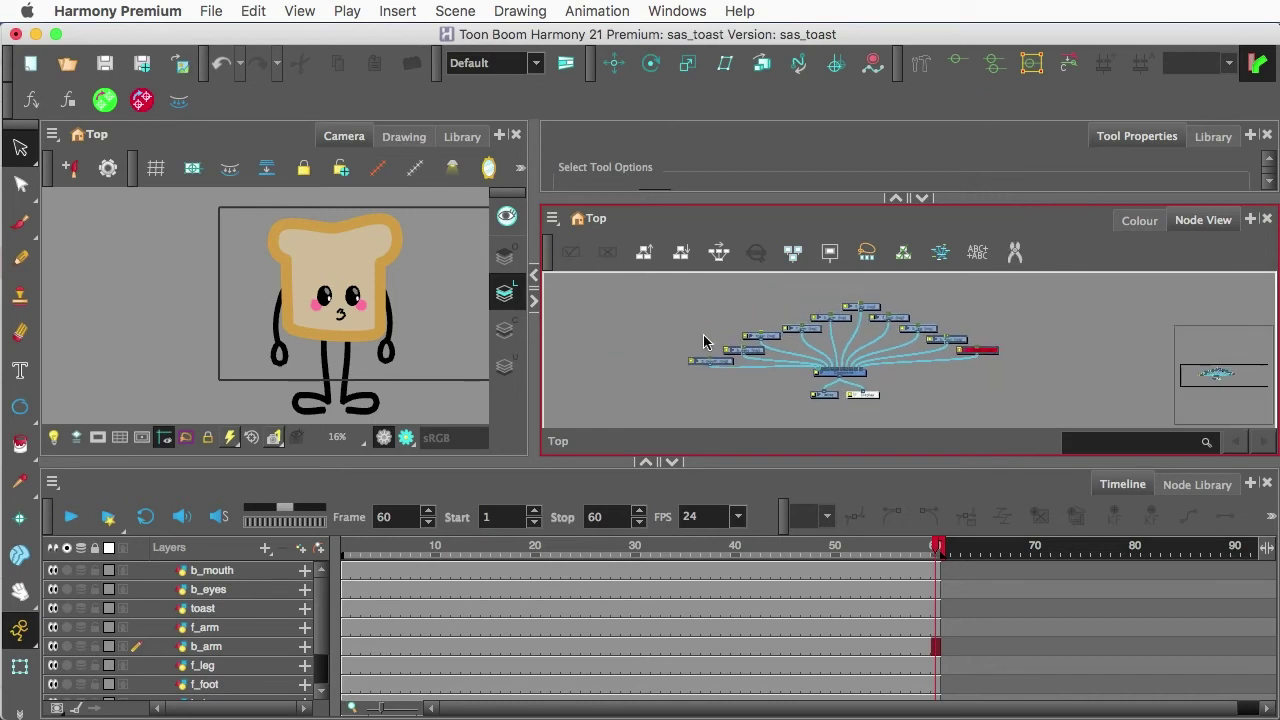
{"action": "scroll", "coordinate": [646, 352], "scroll_direction": "up", "scroll_amount": 2}
{"action": "scroll", "coordinate": [706, 381], "scroll_direction": "up", "scroll_amount": 3}
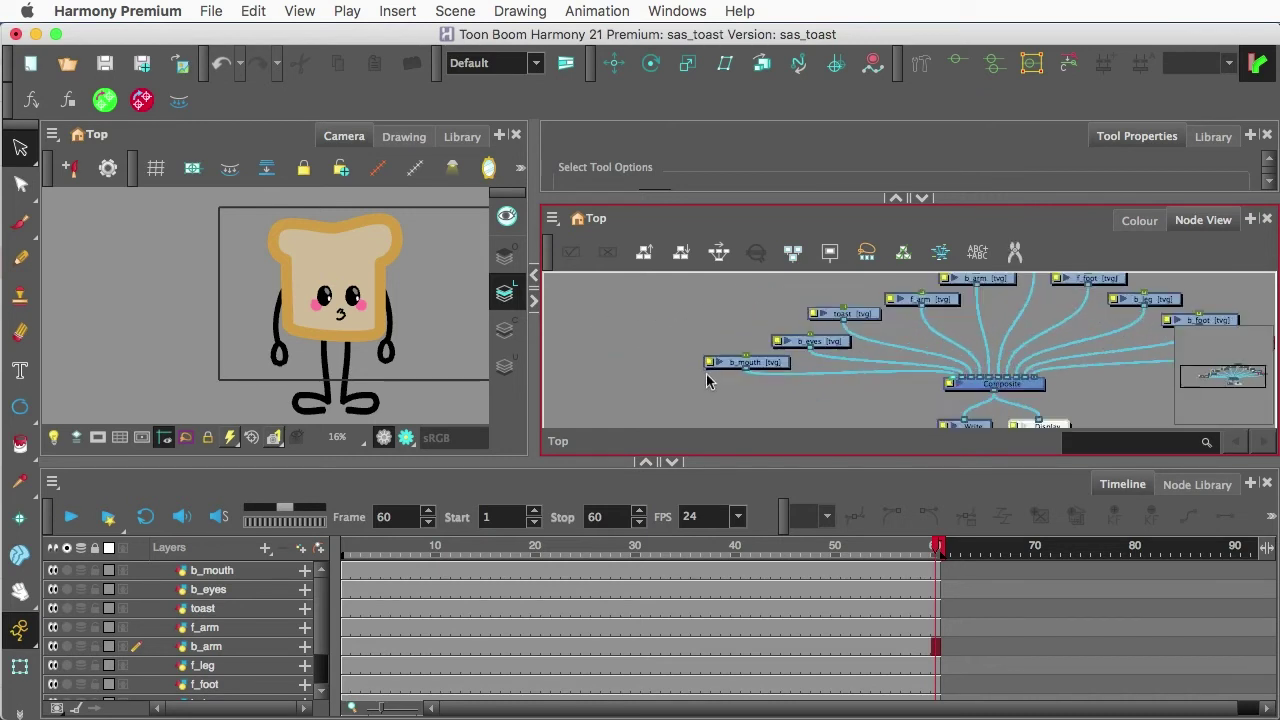
Step: Add a new composite node to the network and place it below the b_mouth drawing node
{"action": "scroll", "coordinate": [708, 381], "scroll_direction": "up", "scroll_amount": 1}
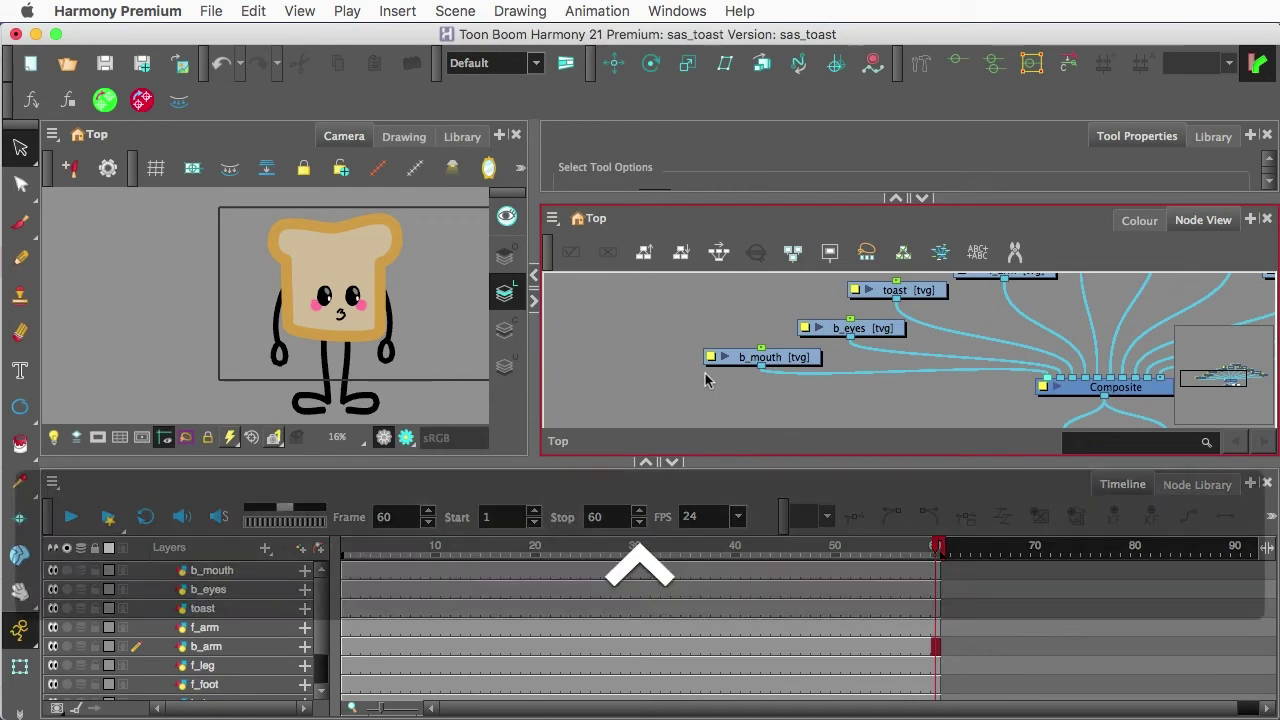
{"action": "key", "text": "ctrl+h"}
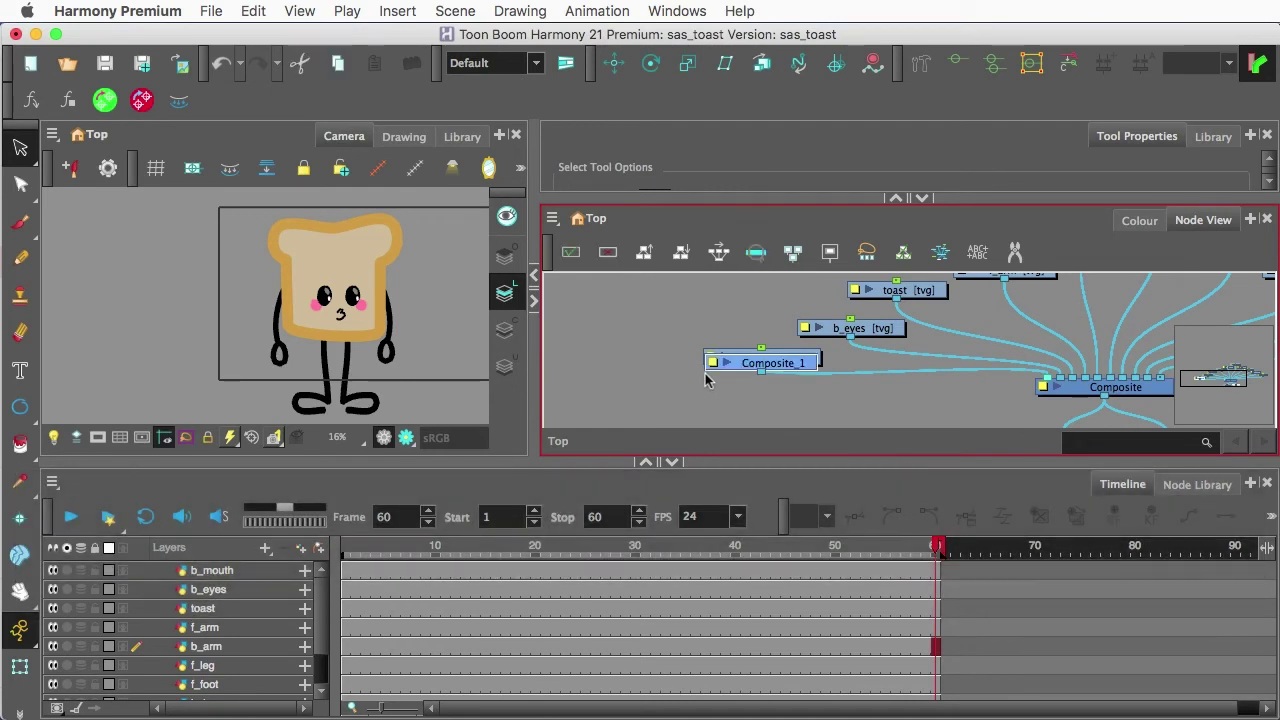
{"action": "left_click_drag", "start_coordinate": [761, 364], "coordinate": [666, 389]}
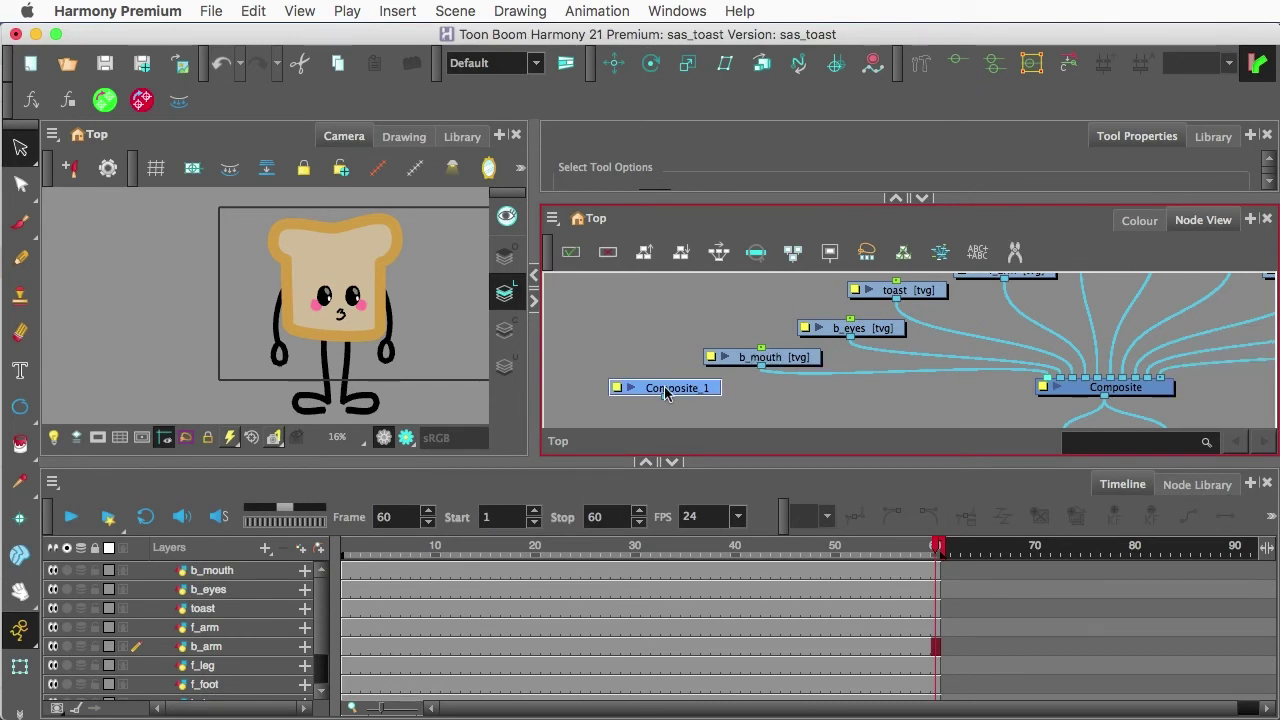
Step: Rename the new composite node eyes_Comp and set its mode to Pass Through
{"action": "double_click", "coordinate": [668, 388]}
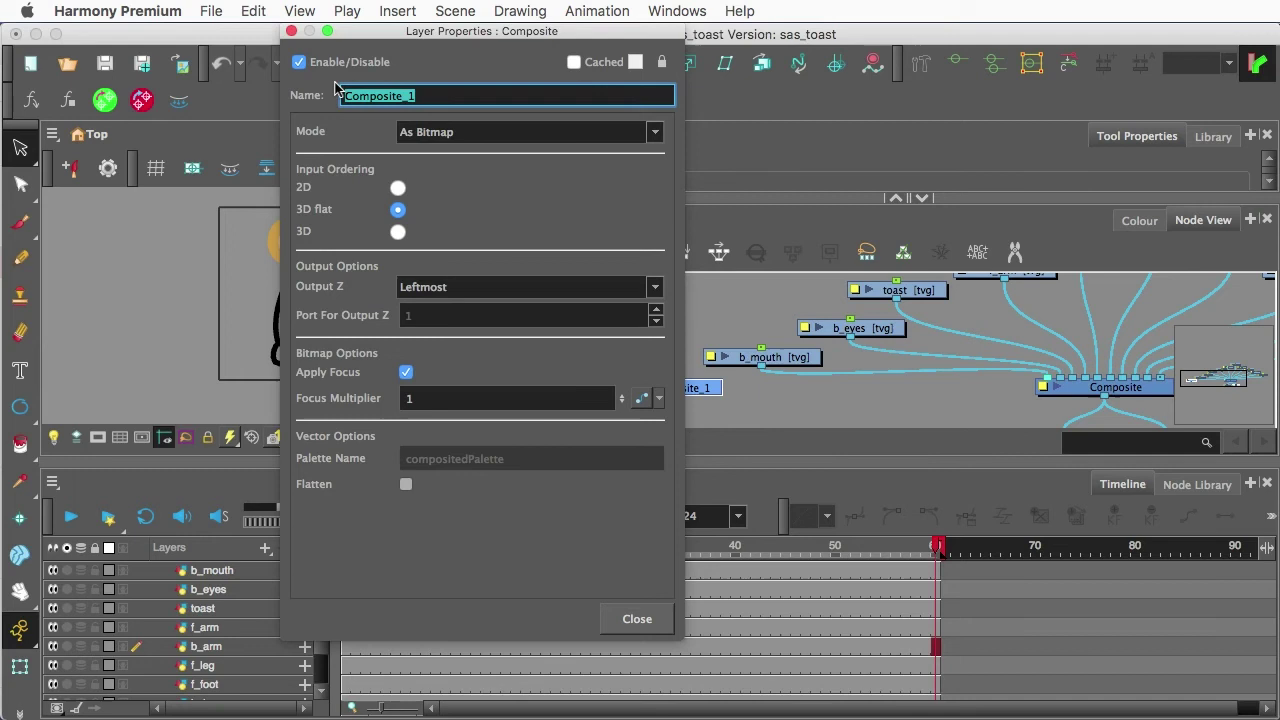
{"action": "type", "text": "eye"}
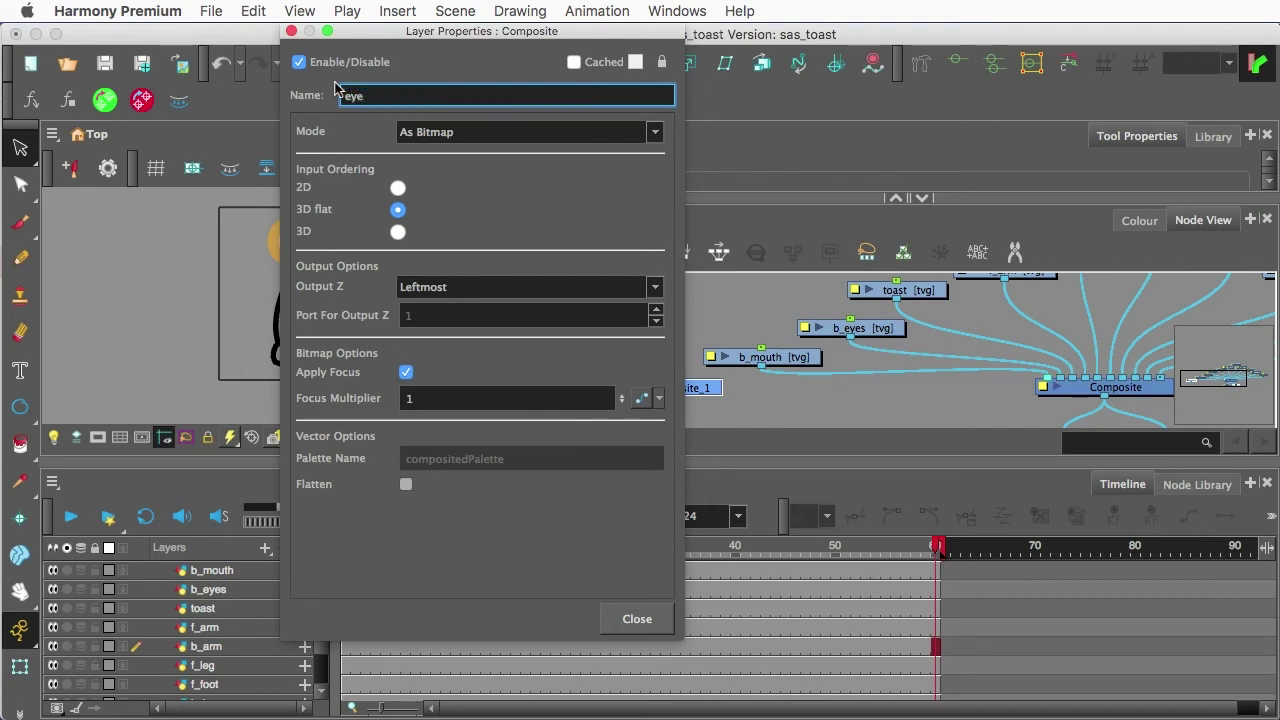
{"action": "type", "text": "s_Comp"}
{"action": "left_click", "coordinate": [457, 134]}
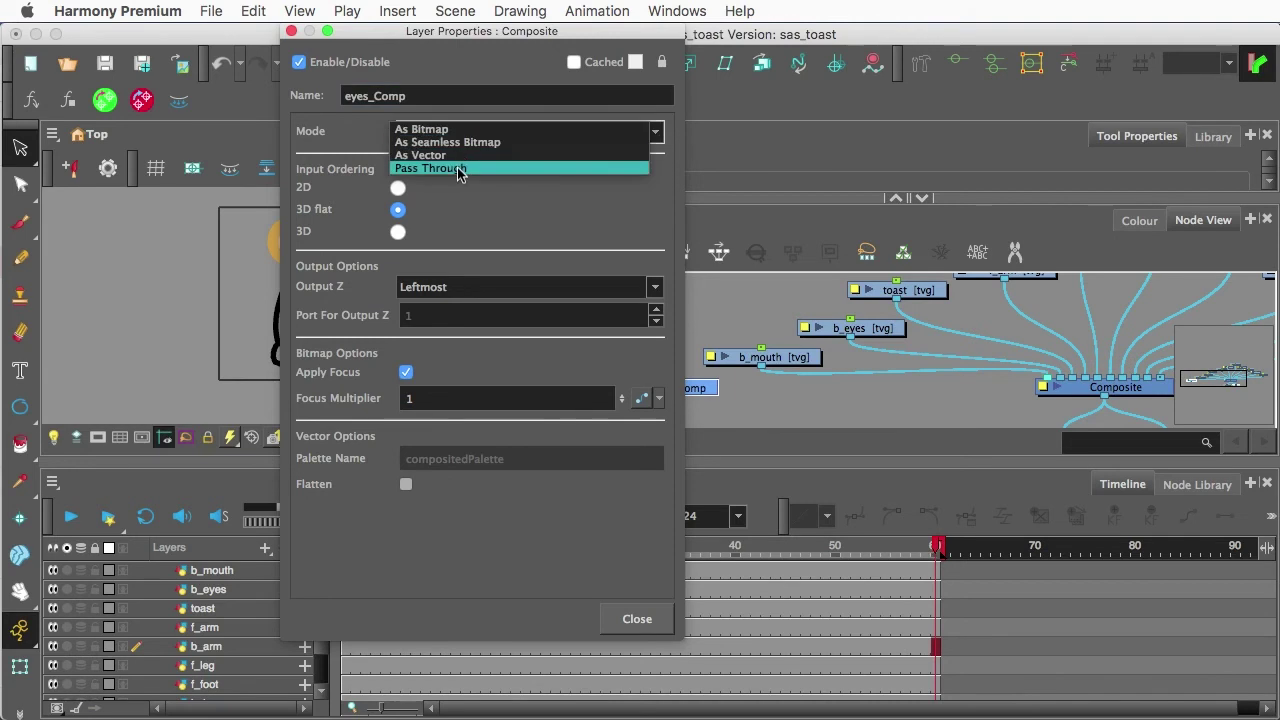
{"action": "left_click", "coordinate": [452, 170]}
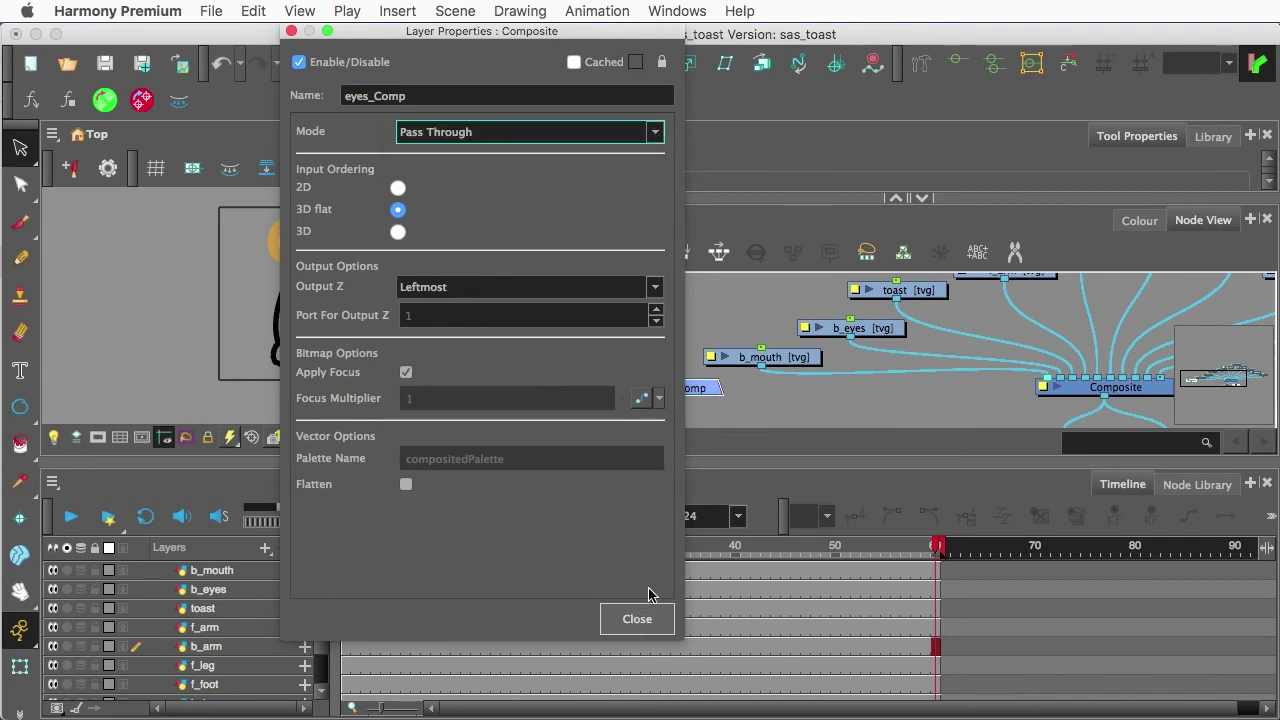
{"action": "left_click", "coordinate": [640, 617]}
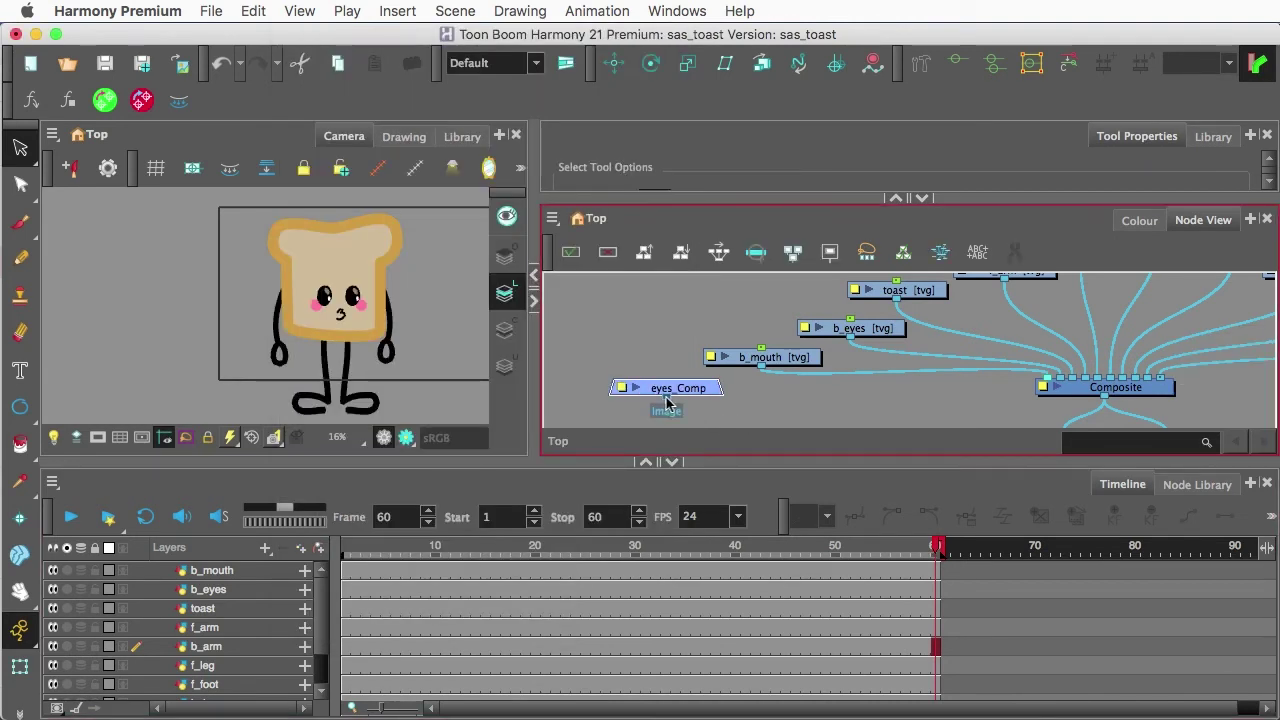
Step: Duplicate the eyes_Comp node and rename the copy mouth_Comp
{"action": "scroll", "coordinate": [686, 391], "scroll_direction": "down", "scroll_amount": 1}
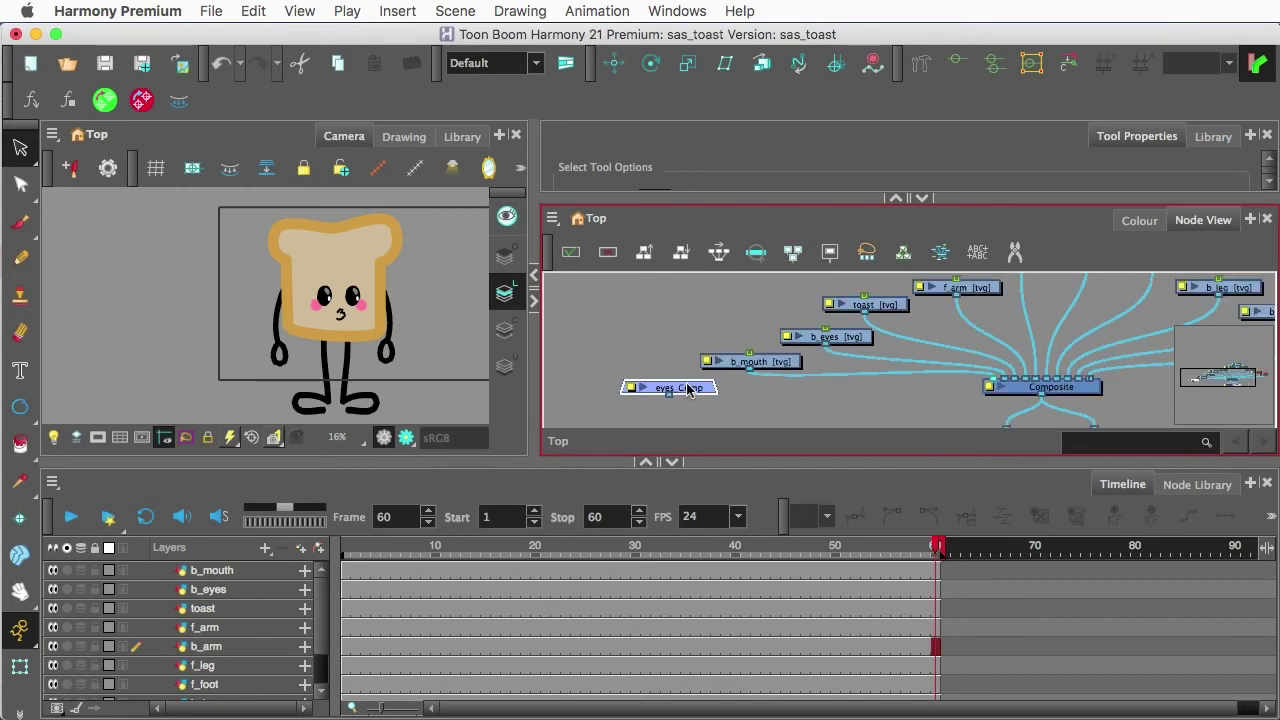
{"action": "left_click_drag", "start_coordinate": [767, 390], "coordinate": [754, 346]}
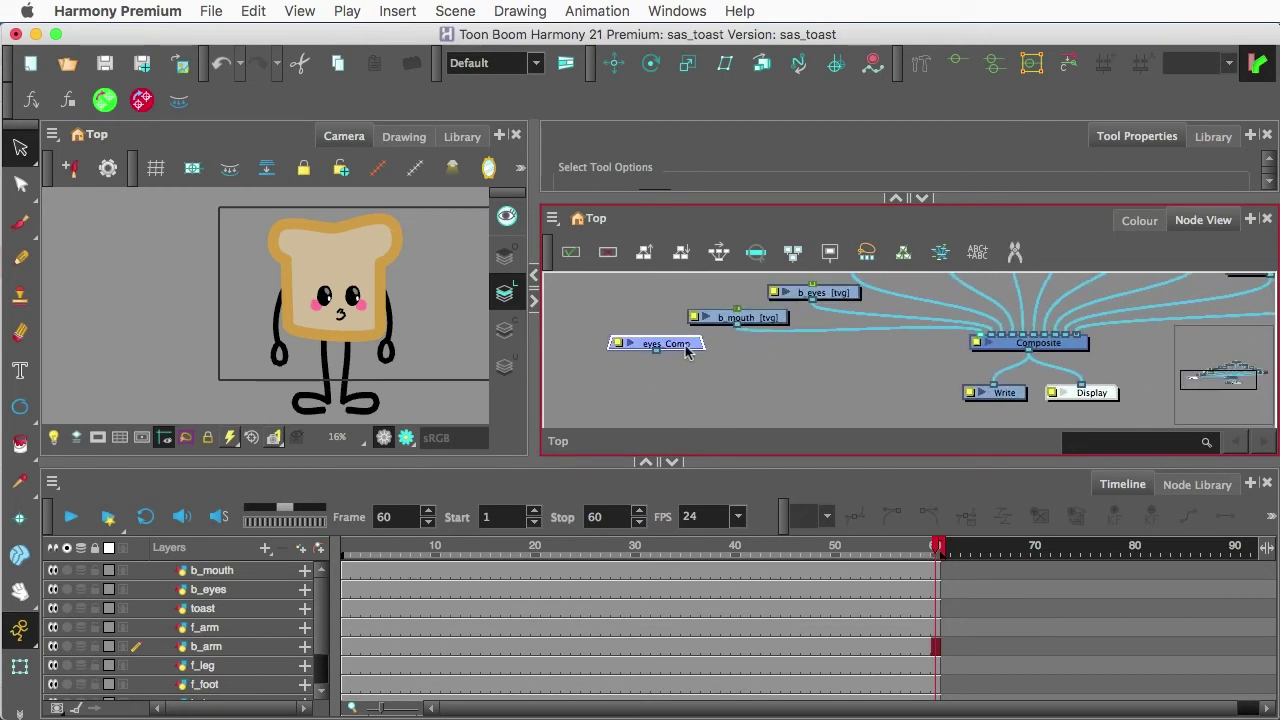
{"action": "key", "text": "super+c"}
{"action": "key", "text": "super+v"}
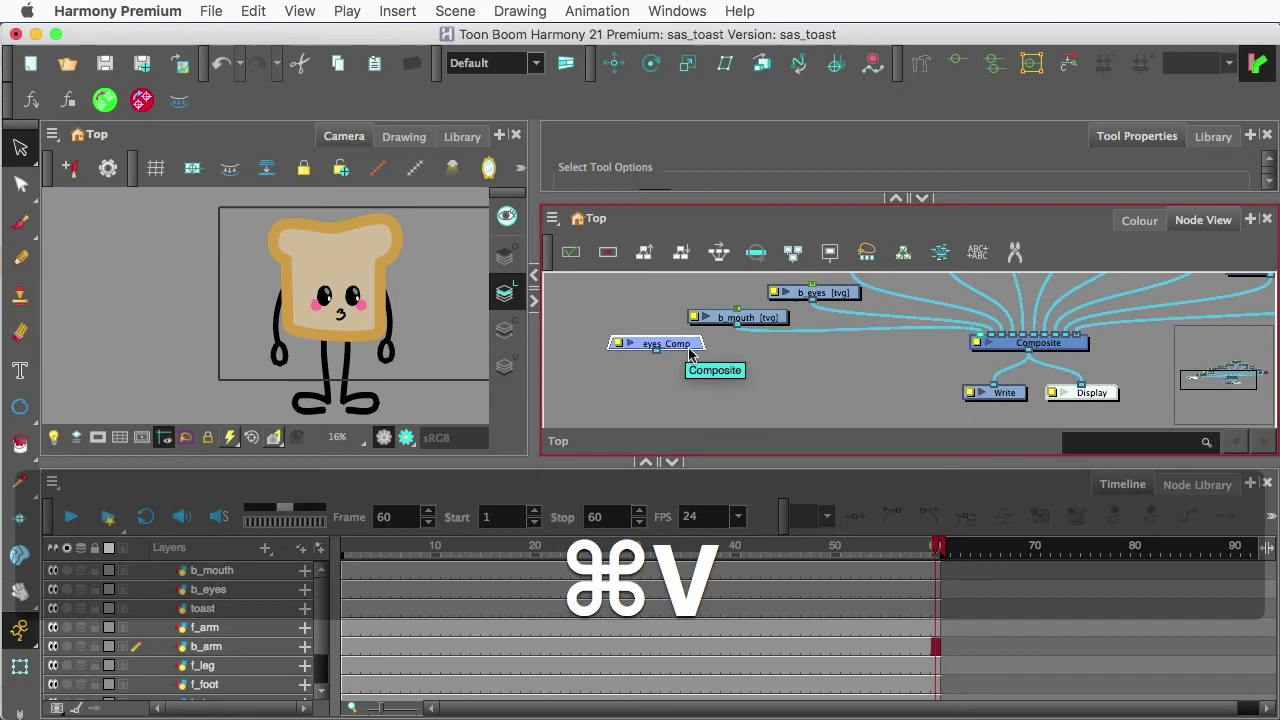
{"action": "double_click", "coordinate": [735, 365]}
{"action": "left_click", "coordinate": [372, 96]}
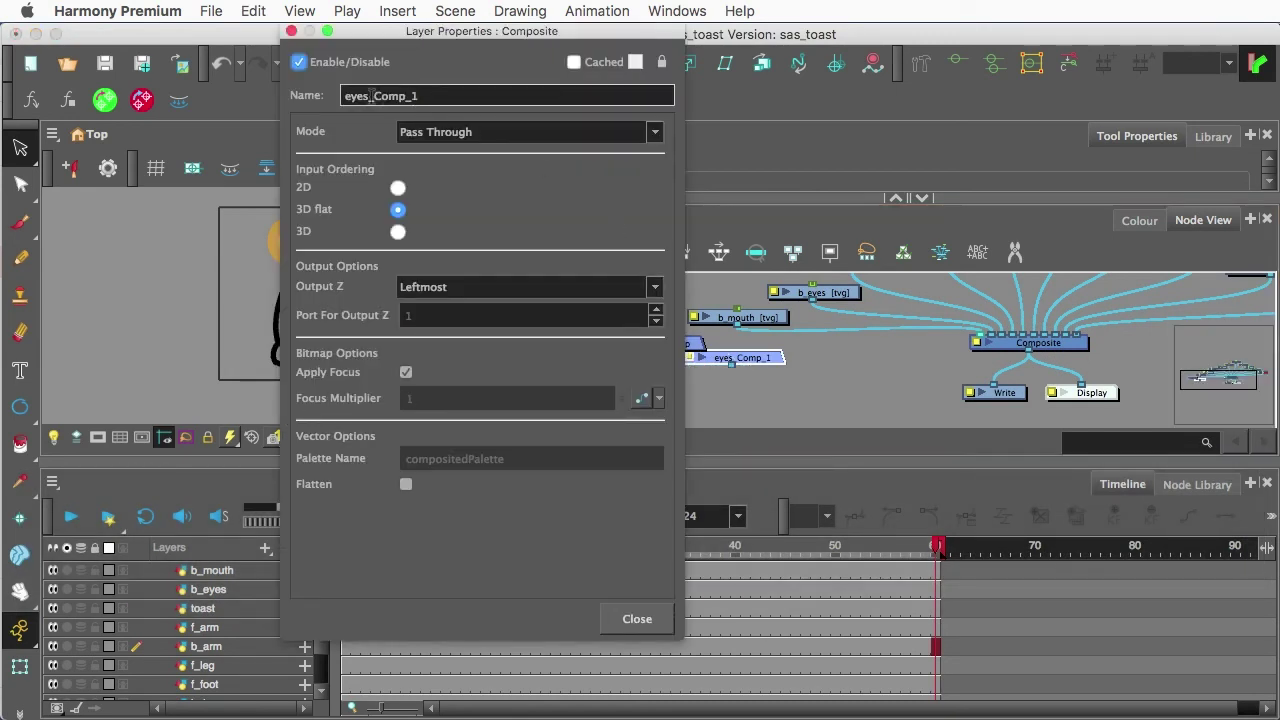
{"action": "left_click_drag", "start_coordinate": [368, 96], "coordinate": [313, 96]}
{"action": "type", "text": "mouth"}
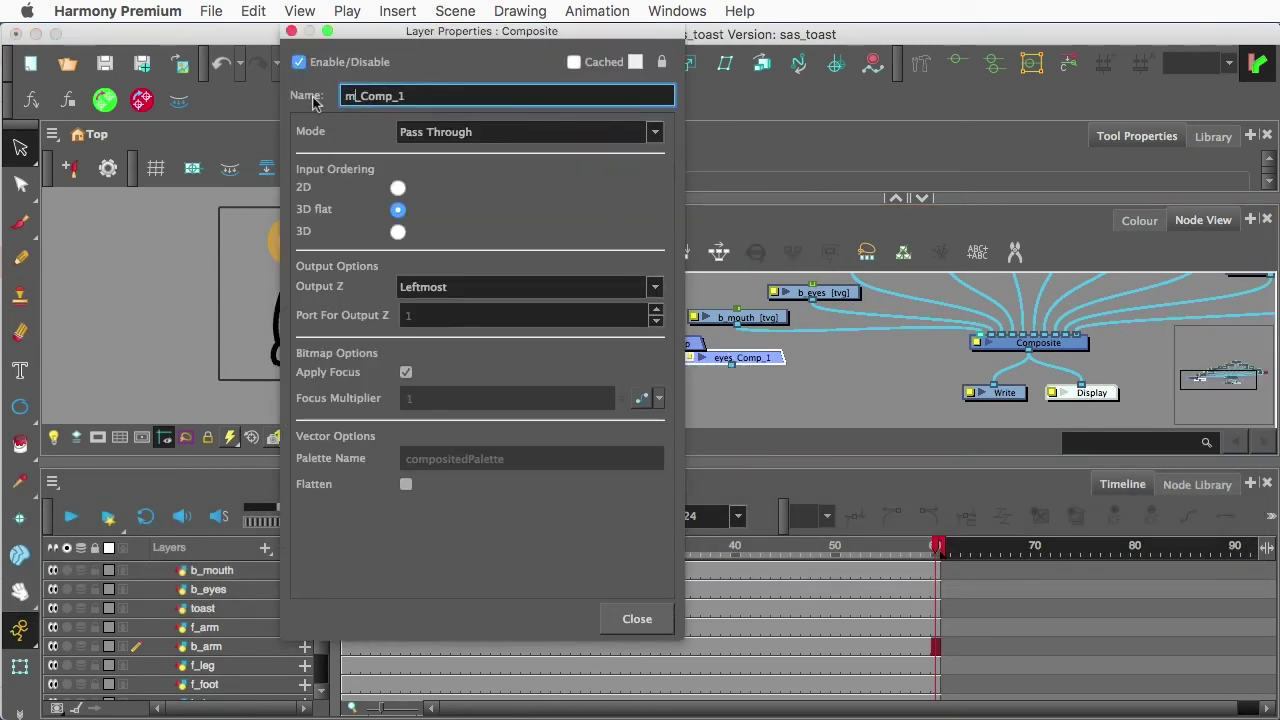
{"action": "key", "text": "BackSpace"}
{"action": "key", "text": "BackSpace"}
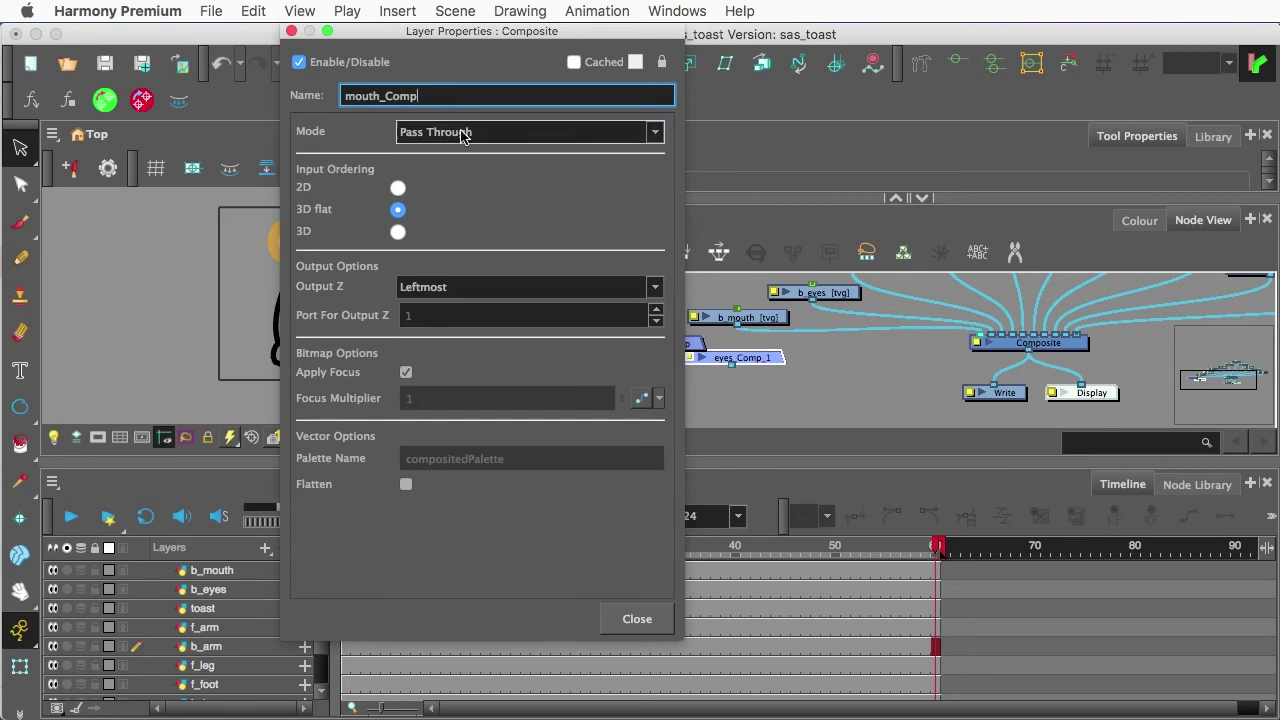
{"action": "left_click", "coordinate": [291, 31]}
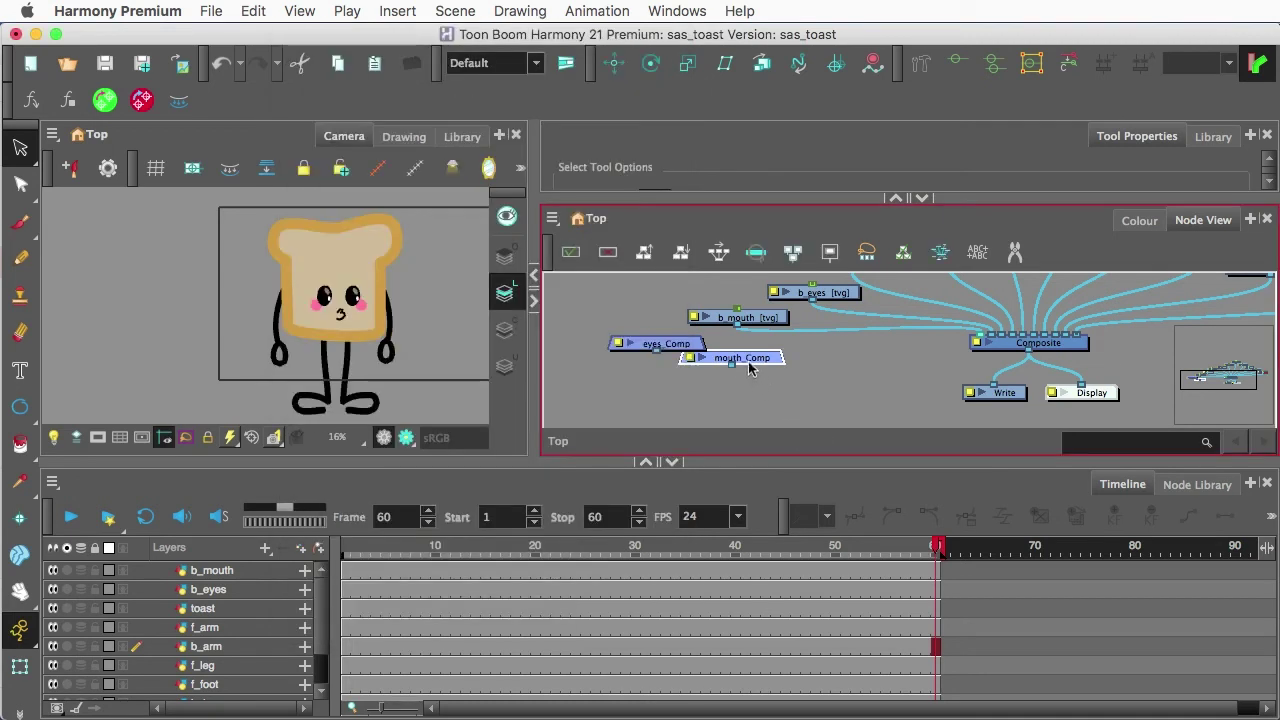
Step: Paste another copy of the pass-through composite and rename it body_Comp
{"action": "key", "text": "super+v"}
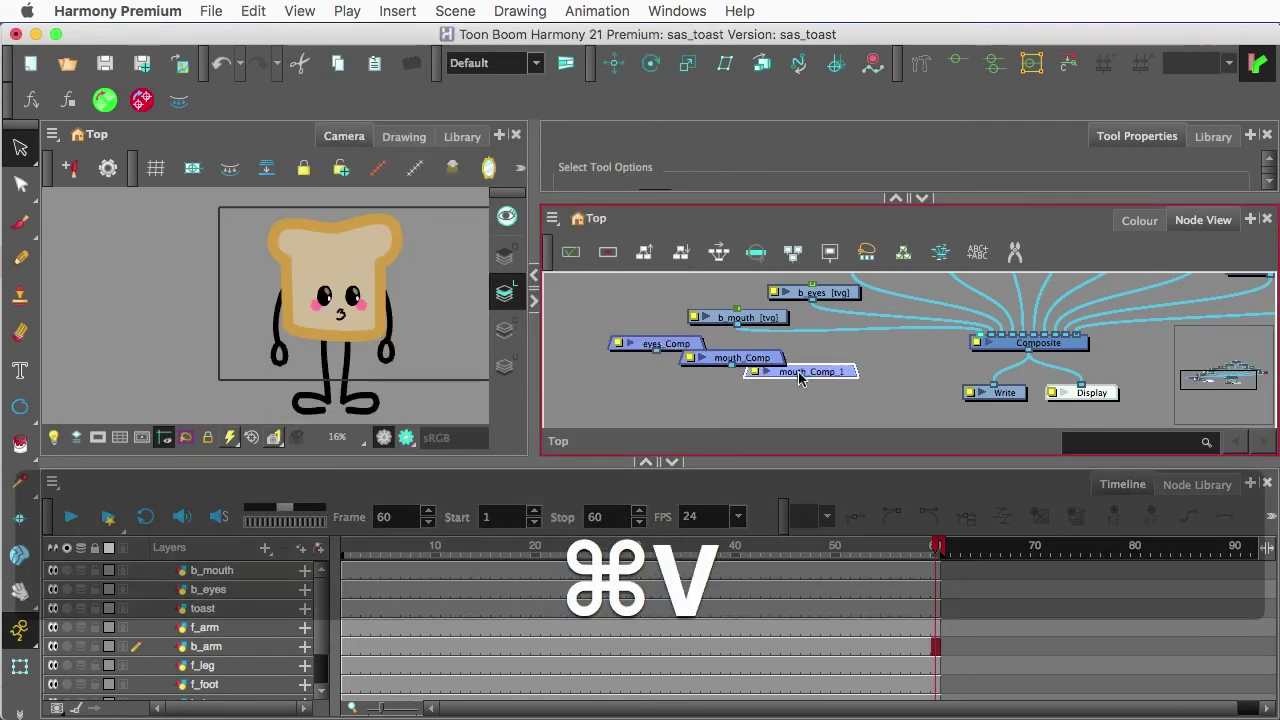
{"action": "double_click", "coordinate": [800, 375]}
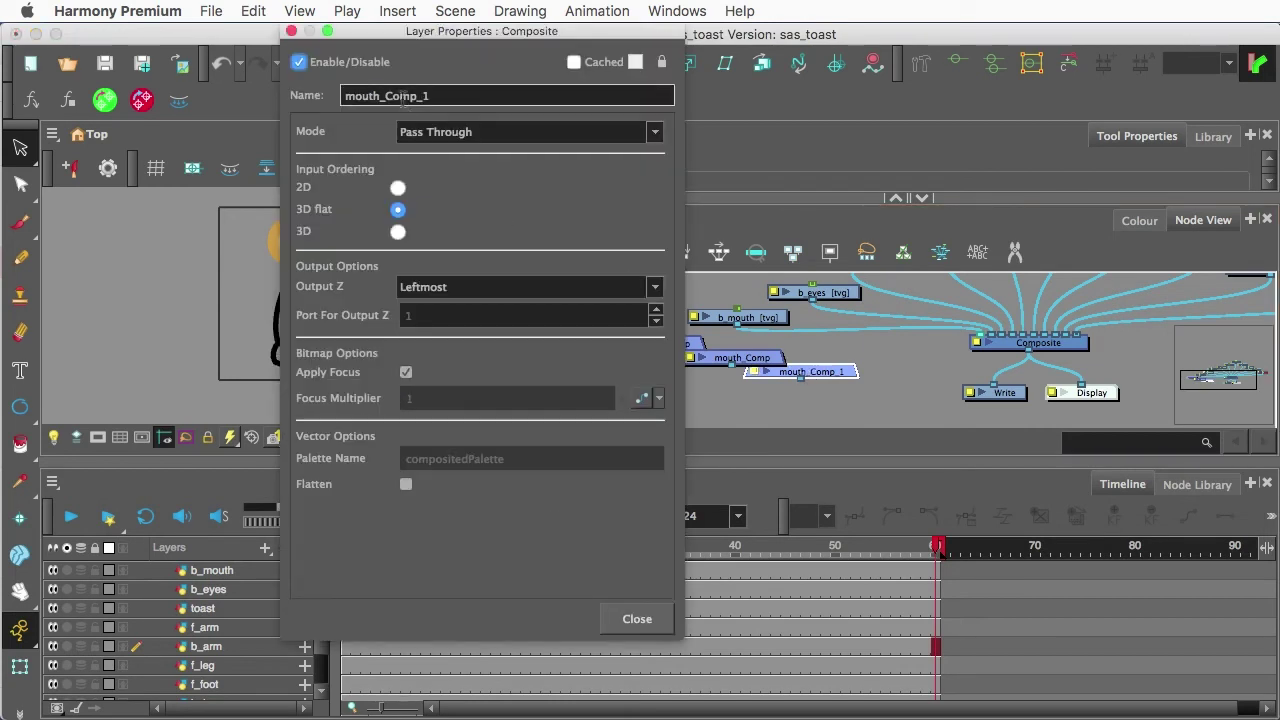
{"action": "left_click_drag", "start_coordinate": [378, 96], "coordinate": [357, 95]}
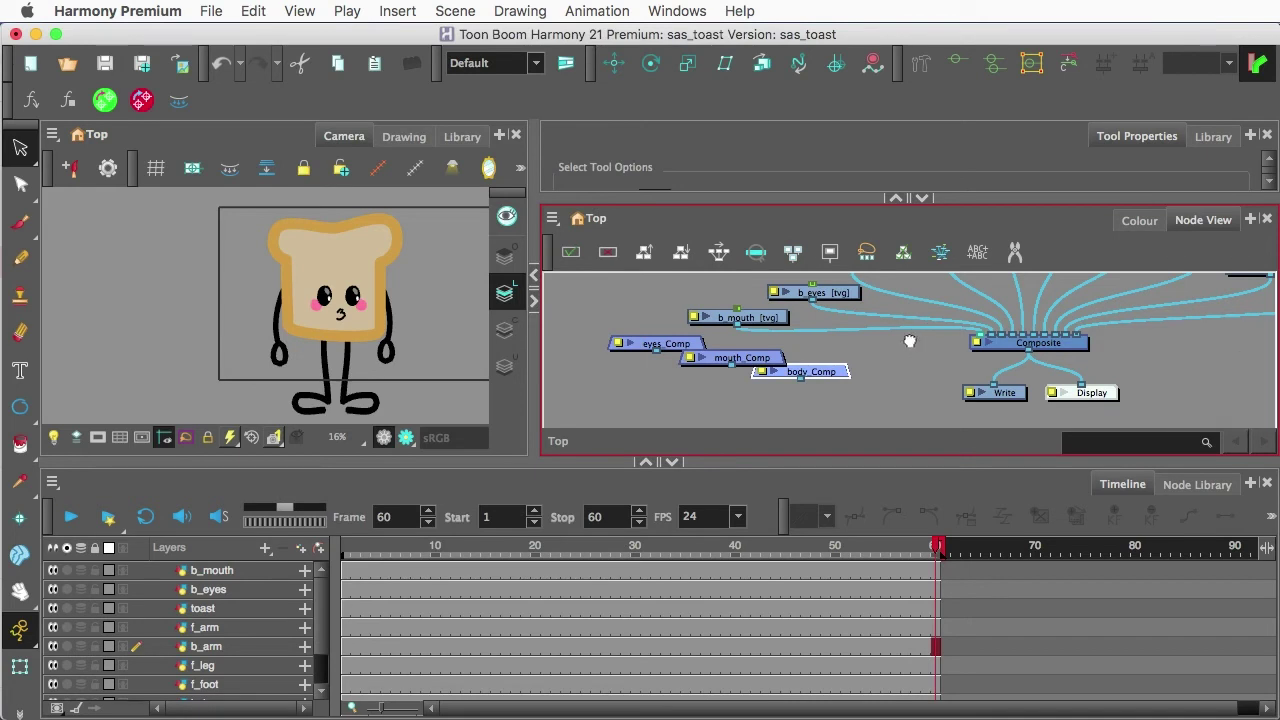
Step: Insert mouth_Comp into the connection between b_mouth and the main Composite, and move the mouth nodes away from the other drawings
{"action": "left_click_drag", "start_coordinate": [909, 341], "coordinate": [843, 381]}
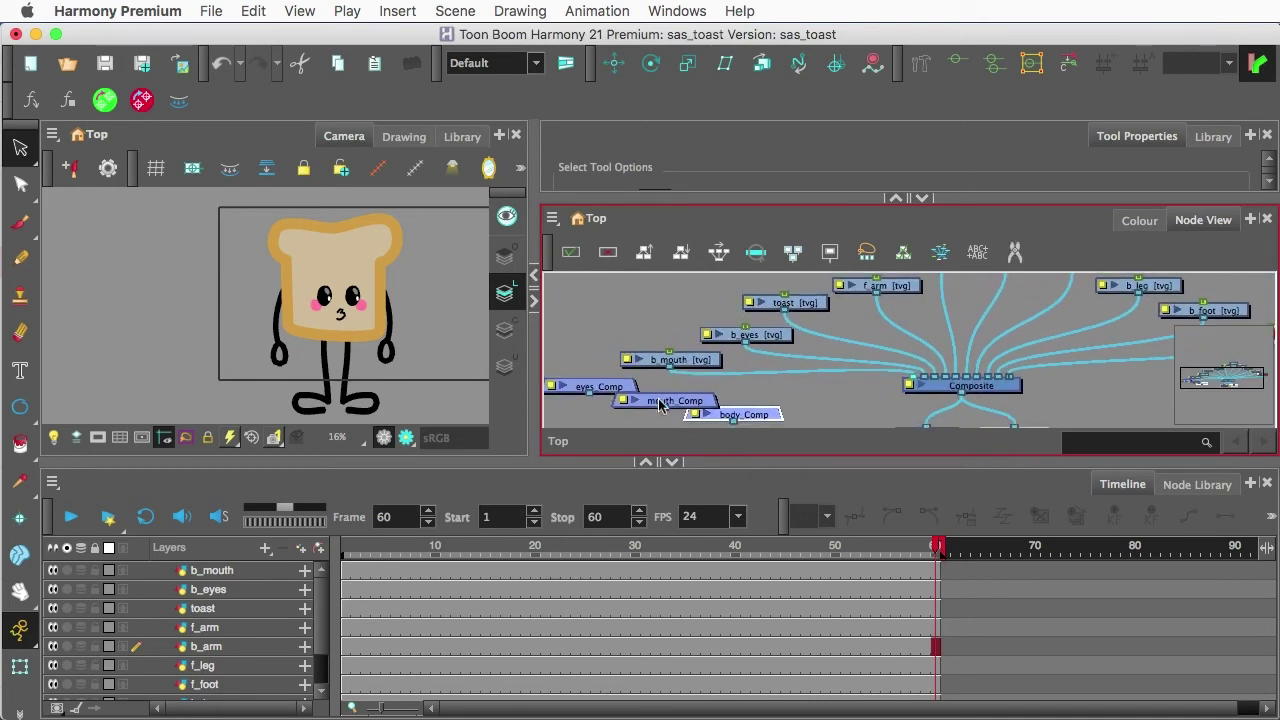
{"action": "mouse_move", "coordinate": [659, 403]}
{"action": "left_mouse_down"}
{"action": "mouse_move", "coordinate": [758, 398]}
{"action": "mouse_move", "coordinate": [768, 385]}
{"action": "left_mouse_up"}
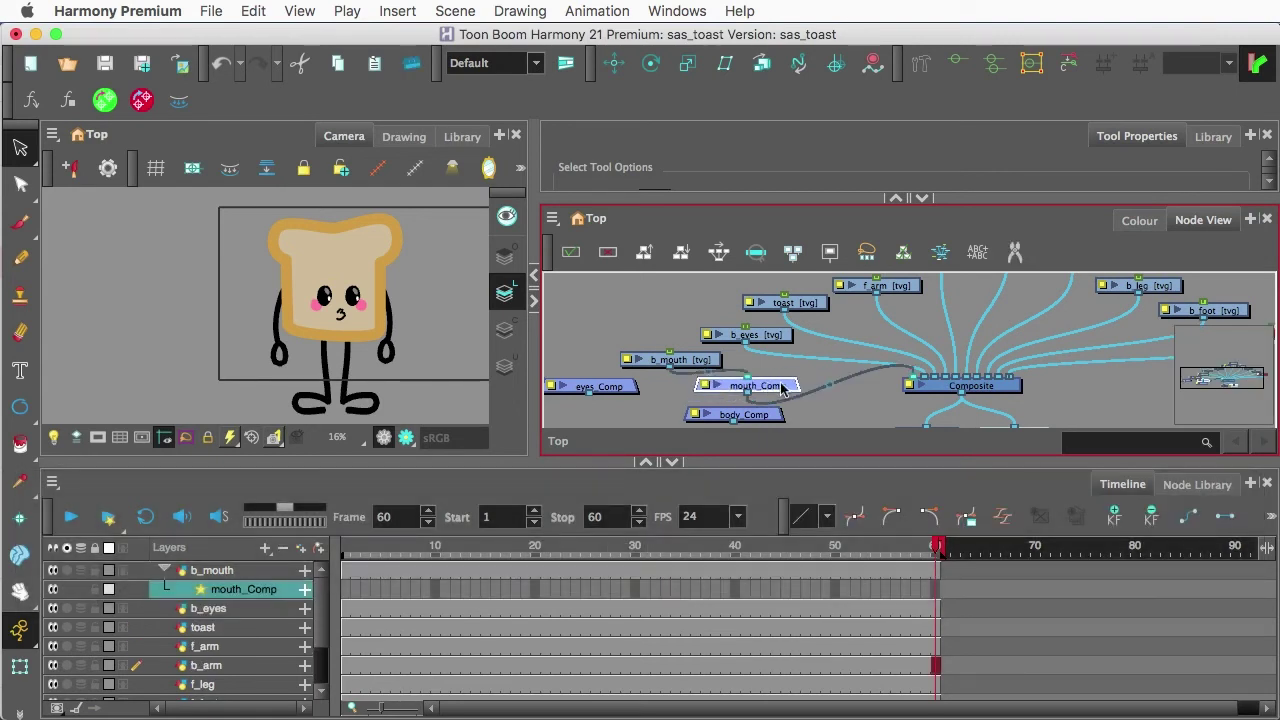
{"action": "left_click", "coordinate": [660, 344]}
{"action": "left_click_drag", "start_coordinate": [702, 388], "coordinate": [609, 348]}
{"action": "left_click", "coordinate": [665, 320]}
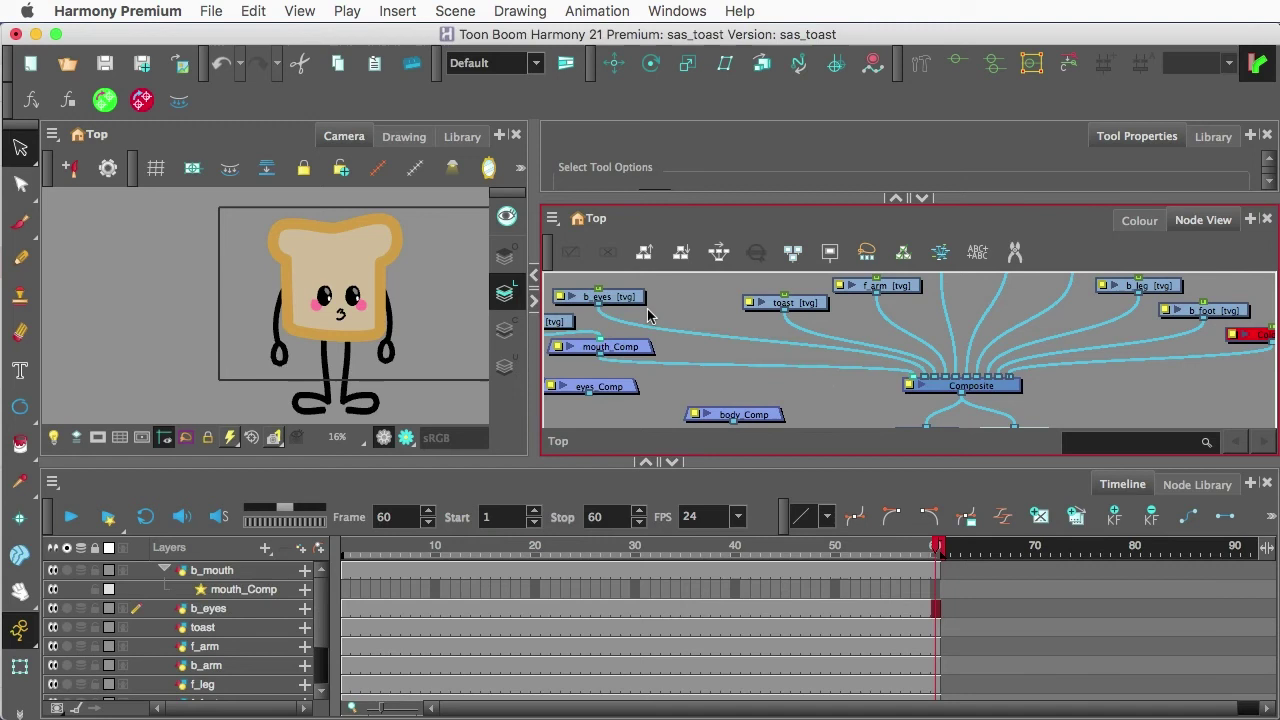
Step: Place b_eyes beside the toast drawing node and insert eyes_Comp into its connection to the main Composite
{"action": "left_click_drag", "start_coordinate": [630, 300], "coordinate": [703, 305]}
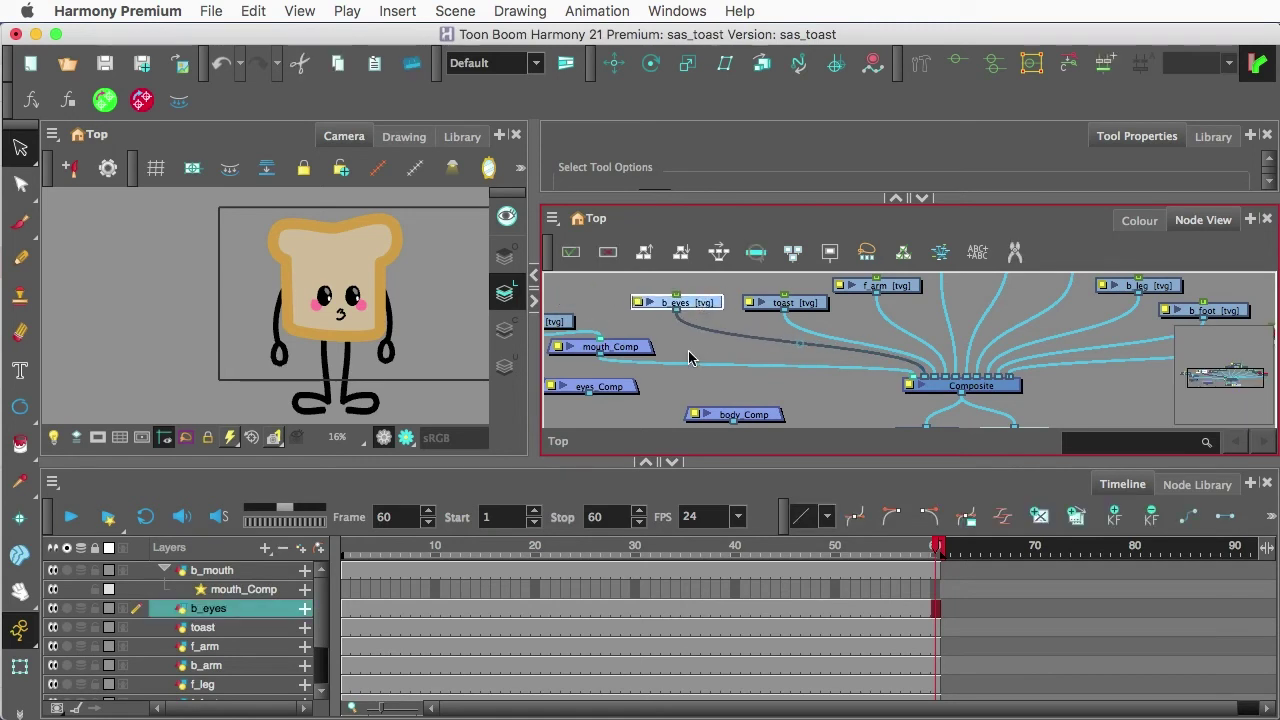
{"action": "left_click", "coordinate": [614, 389]}
{"action": "mouse_move", "coordinate": [614, 389]}
{"action": "left_mouse_down"}
{"action": "mouse_move", "coordinate": [660, 345]}
{"action": "mouse_move", "coordinate": [737, 344]}
{"action": "left_mouse_up"}
Step: Spread the mouth and eyes branches apart, with each drawing node above its own composite and clear of the toast node
{"action": "scroll", "coordinate": [735, 358], "scroll_direction": "down", "scroll_amount": 5}
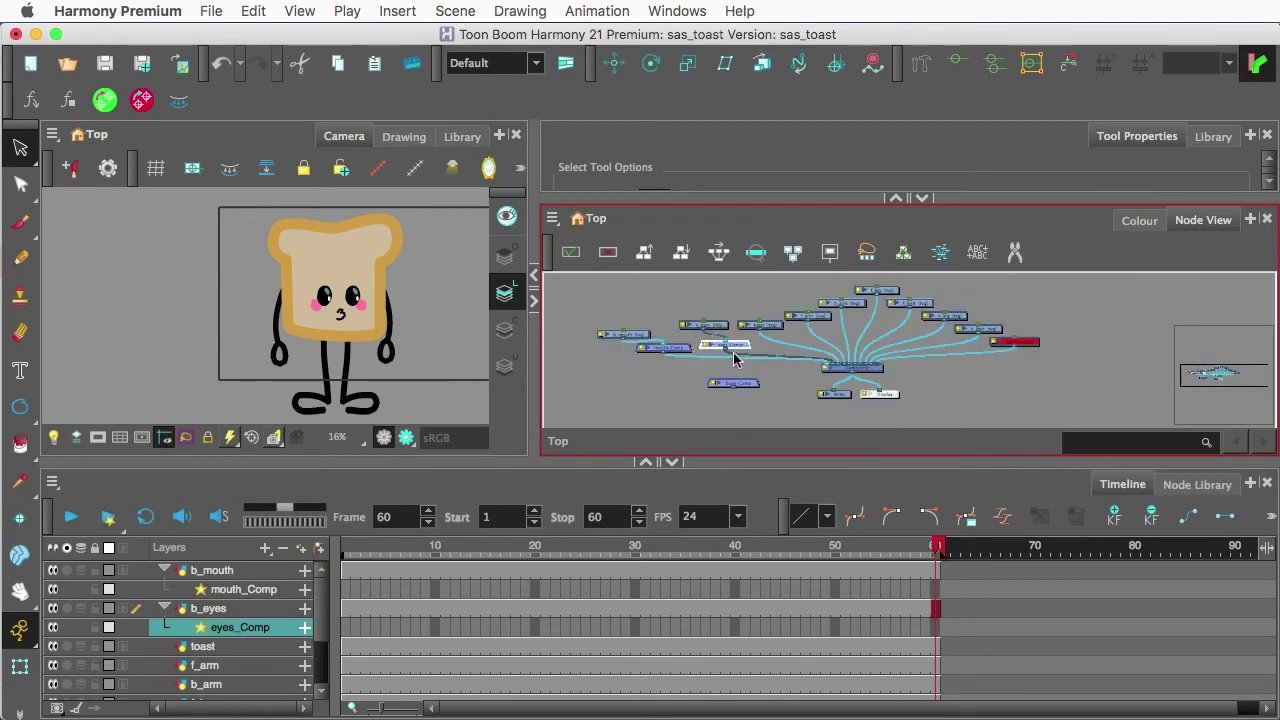
{"action": "left_click_drag", "start_coordinate": [639, 335], "coordinate": [581, 299]}
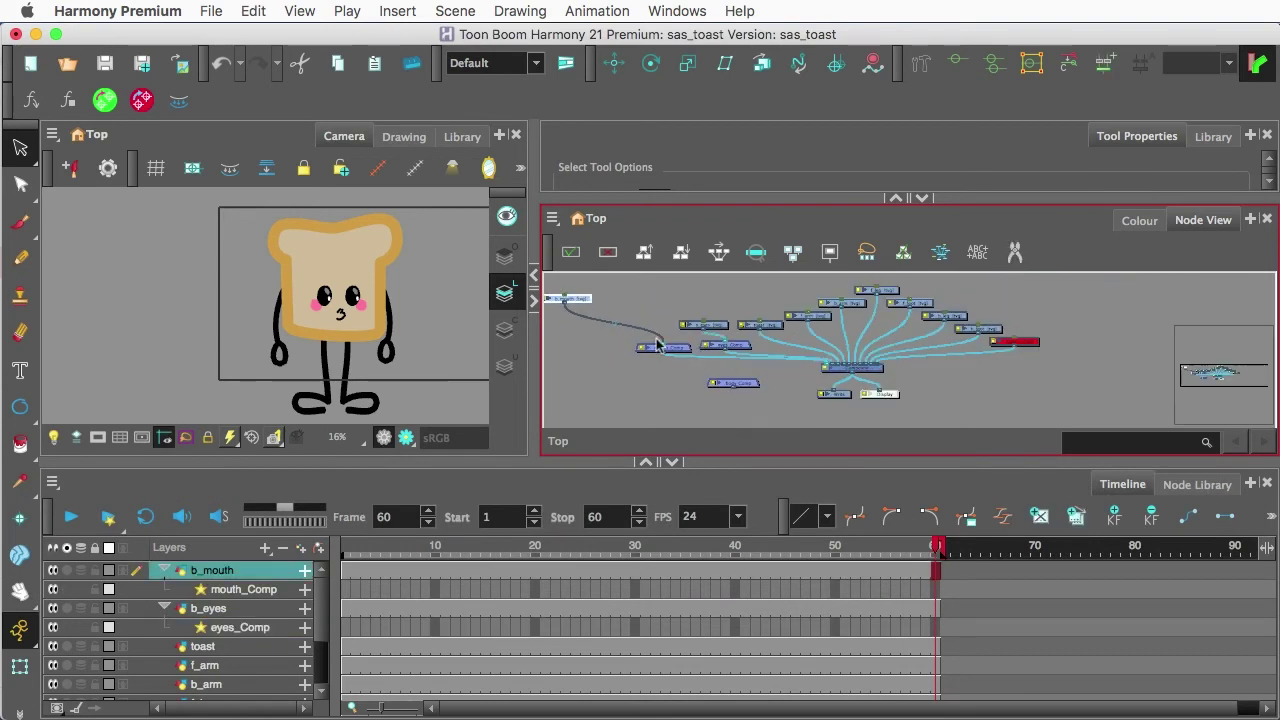
{"action": "left_click_drag", "start_coordinate": [659, 350], "coordinate": [599, 350]}
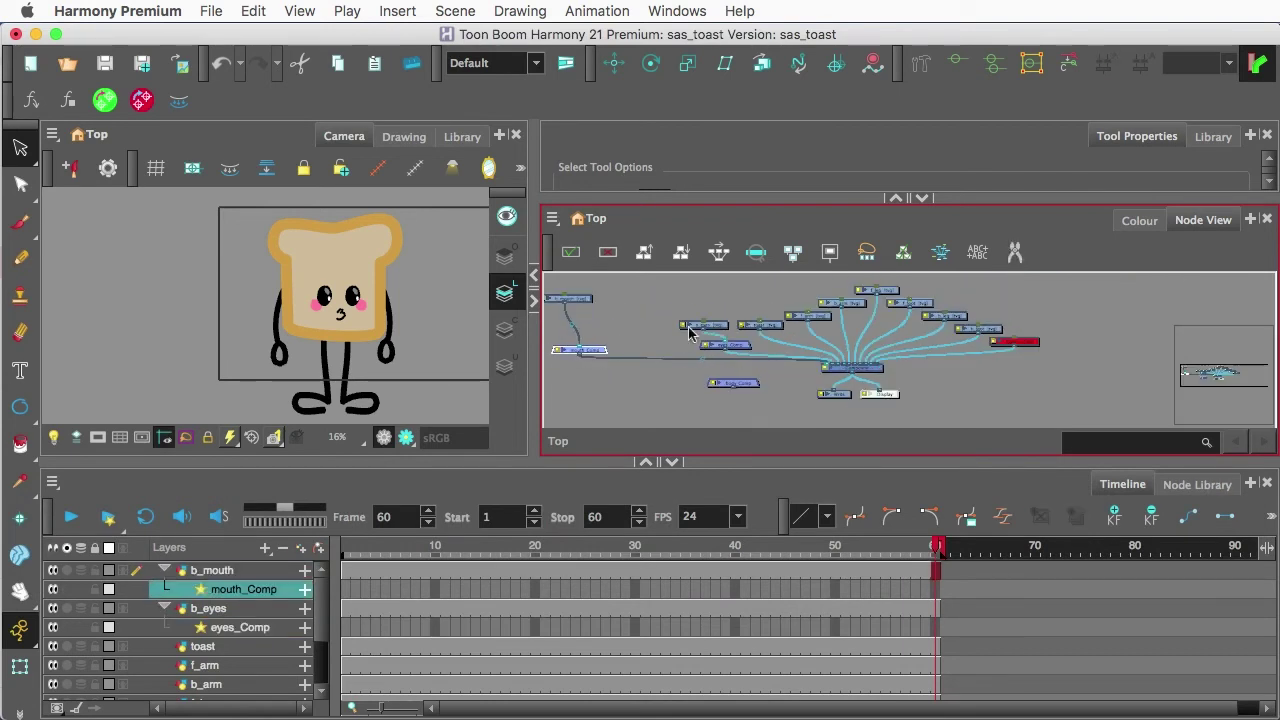
{"action": "left_click_drag", "start_coordinate": [718, 332], "coordinate": [645, 298]}
{"action": "left_click_drag", "start_coordinate": [742, 350], "coordinate": [648, 350]}
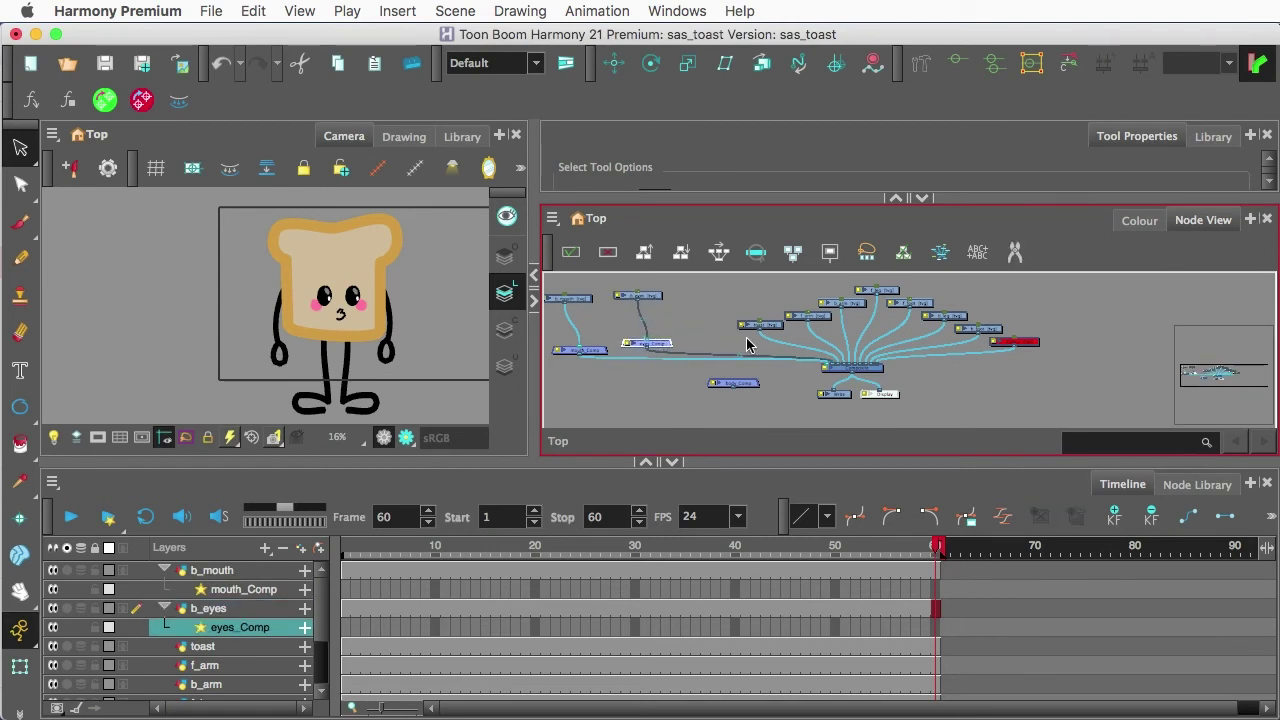
Step: Insert body_Comp into the connection between the toast drawing and the main Composite, and align it beneath the toast node
{"action": "scroll", "coordinate": [746, 342], "scroll_direction": "up", "scroll_amount": 3}
{"action": "scroll", "coordinate": [752, 416], "scroll_direction": "down", "scroll_amount": 3}
{"action": "left_click_drag", "start_coordinate": [748, 420], "coordinate": [783, 313]}
{"action": "scroll", "coordinate": [758, 368], "scroll_direction": "up", "scroll_amount": 3}
{"action": "left_click_drag", "start_coordinate": [818, 385], "coordinate": [798, 384]}
{"action": "scroll", "coordinate": [797, 368], "scroll_direction": "down", "scroll_amount": 4}
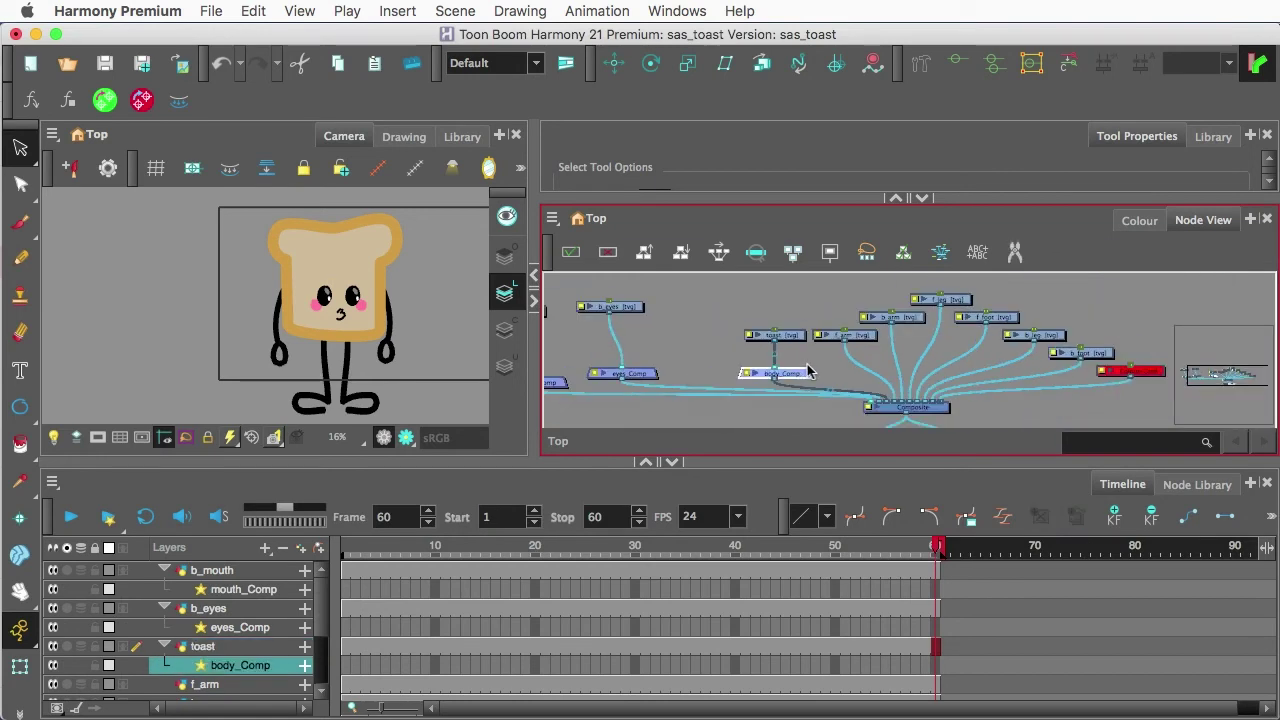
Step: Move the toast drawing and body_Comp beside the eyes branch, clear of the arm and leg drawings
{"action": "mouse_move", "coordinate": [745, 327]}
{"action": "left_mouse_down"}
{"action": "mouse_move", "coordinate": [800, 385]}
{"action": "mouse_move", "coordinate": [740, 379]}
{"action": "mouse_move", "coordinate": [731, 309]}
{"action": "left_mouse_up"}
{"action": "left_click", "coordinate": [764, 359]}
{"action": "left_click", "coordinate": [757, 322]}
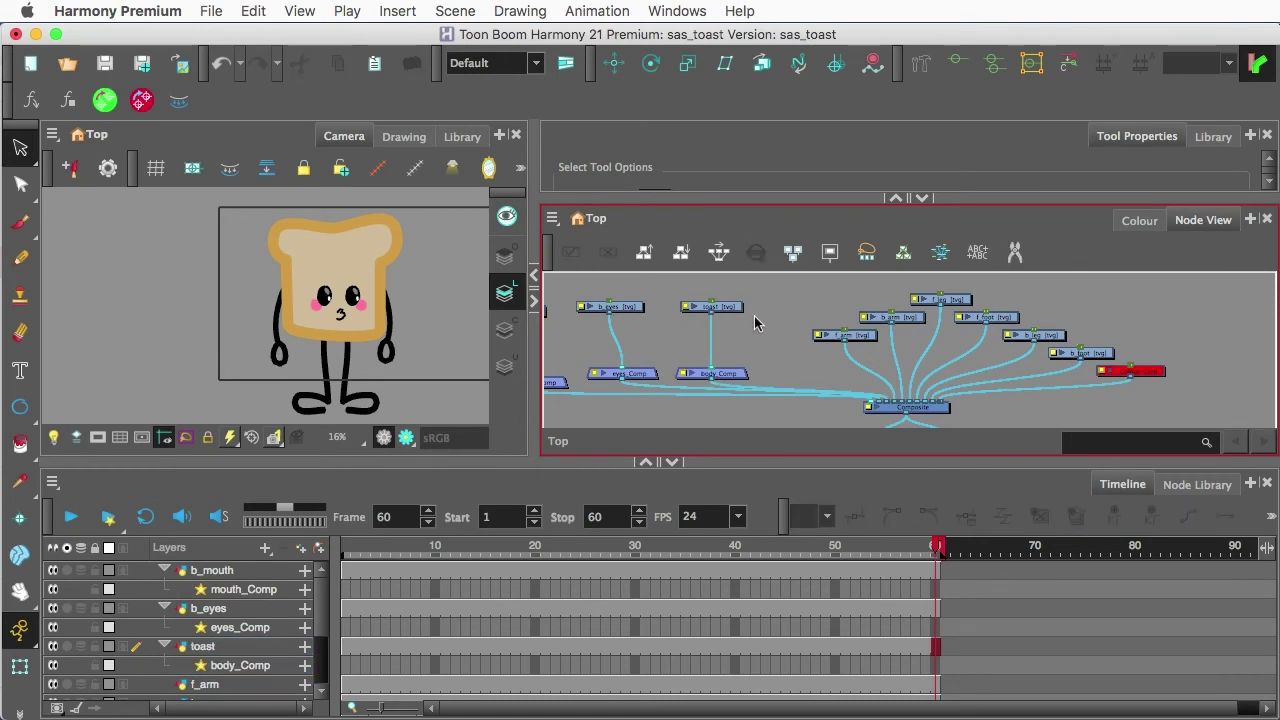
{"action": "scroll", "coordinate": [757, 325], "scroll_direction": "down", "scroll_amount": 2}
{"action": "scroll", "coordinate": [667, 340], "scroll_direction": "up", "scroll_amount": 1}
Step: Paste a copy of mouth_Comp between body_Comp and the main Composite, and rename it frt-arm_Comp
{"action": "left_click", "coordinate": [620, 362]}
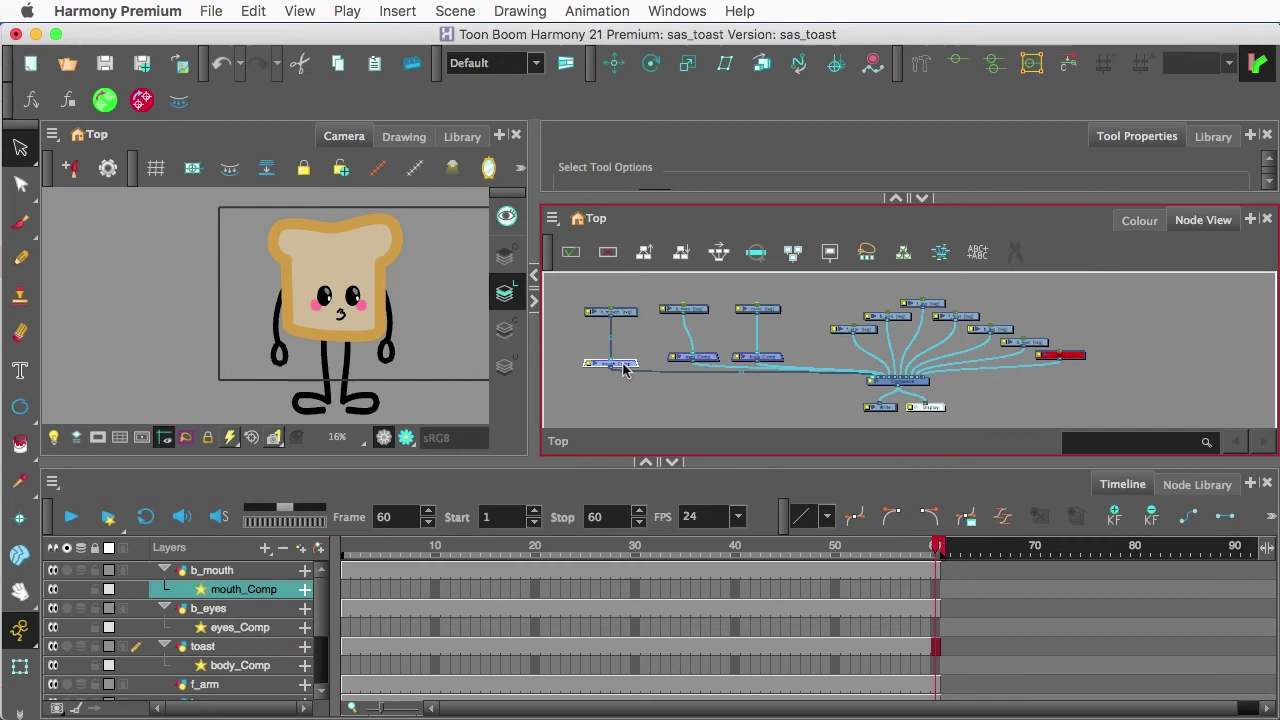
{"action": "left_click", "coordinate": [686, 351]}
{"action": "scroll", "coordinate": [869, 353], "scroll_direction": "up", "scroll_amount": 2}
{"action": "left_click", "coordinate": [764, 355]}
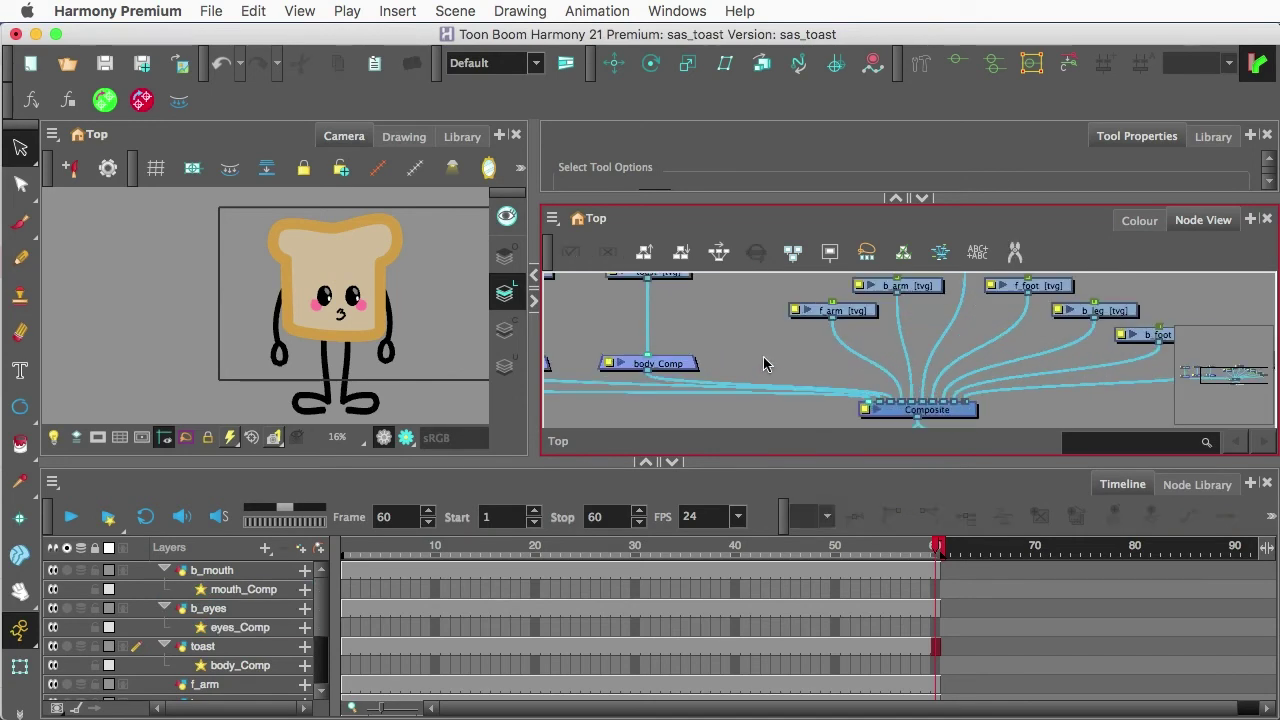
{"action": "key", "text": "super+v"}
{"action": "left_click", "coordinate": [771, 366]}
{"action": "left_click_drag", "start_coordinate": [379, 96], "coordinate": [308, 95]}
{"action": "type", "text": "frt-arm"}
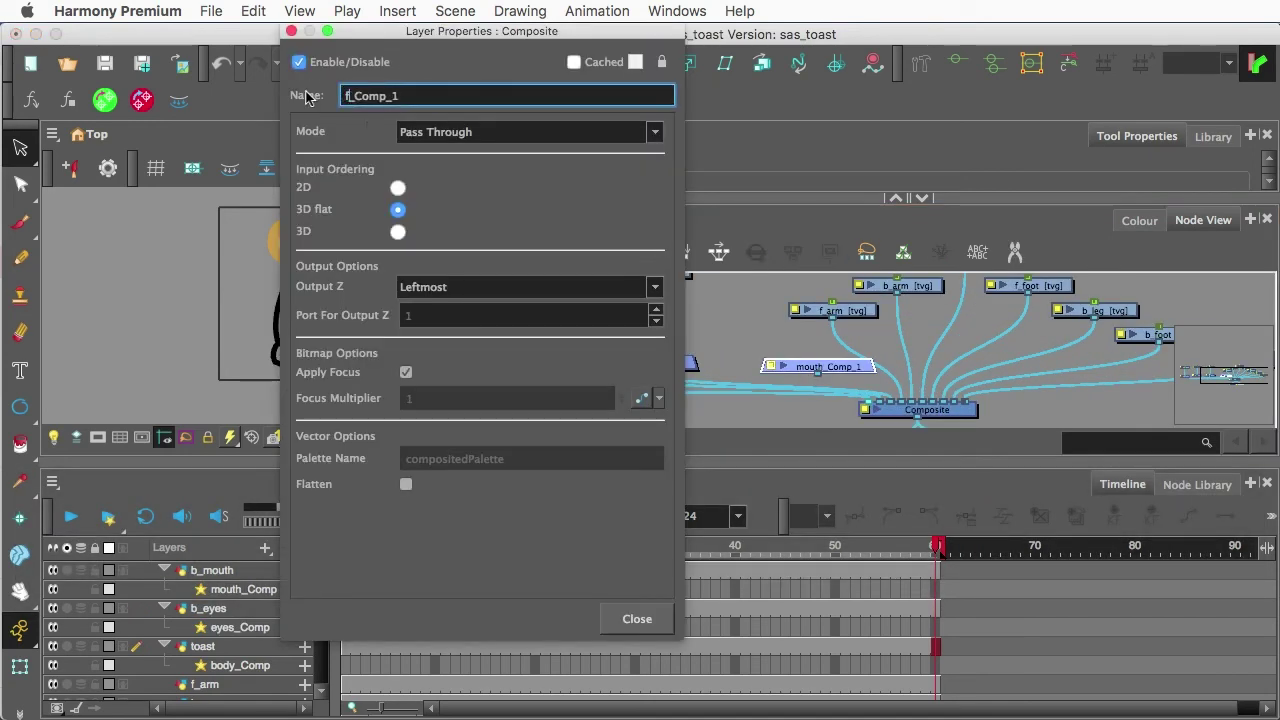
{"action": "left_click_drag", "start_coordinate": [422, 97], "coordinate": [444, 98]}
{"action": "key", "text": "BackSpace"}
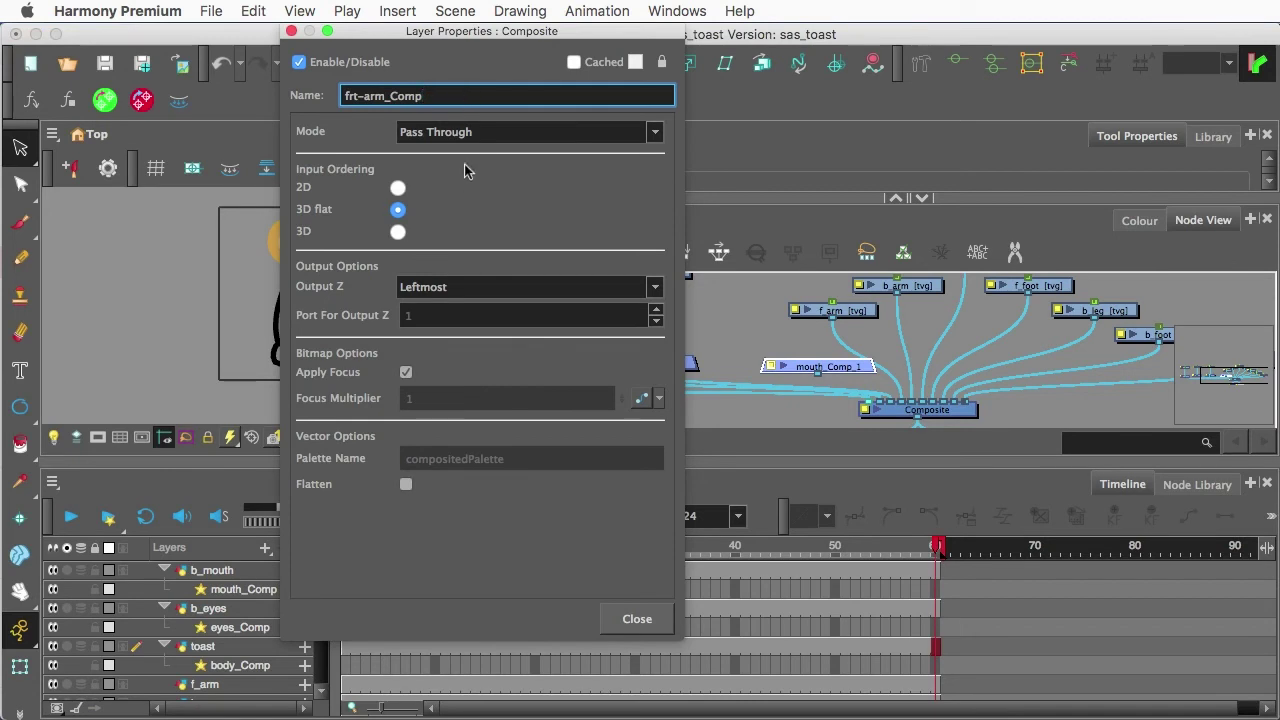
{"action": "left_click", "coordinate": [292, 32]}
Step: Insert frt-arm_Comp into the connection between f_arm and the main Composite, and place both nodes beside the body branch
{"action": "left_click_drag", "start_coordinate": [840, 368], "coordinate": [872, 357], "text": "alt"}
{"action": "left_click_drag", "start_coordinate": [847, 309], "coordinate": [784, 277]}
{"action": "left_click_drag", "start_coordinate": [883, 359], "coordinate": [804, 361]}
Step: Duplicate frt-arm_Comp and rename the copy bk-arm_Comp
{"action": "key", "text": "super+c"}
{"action": "key", "text": "super+v"}
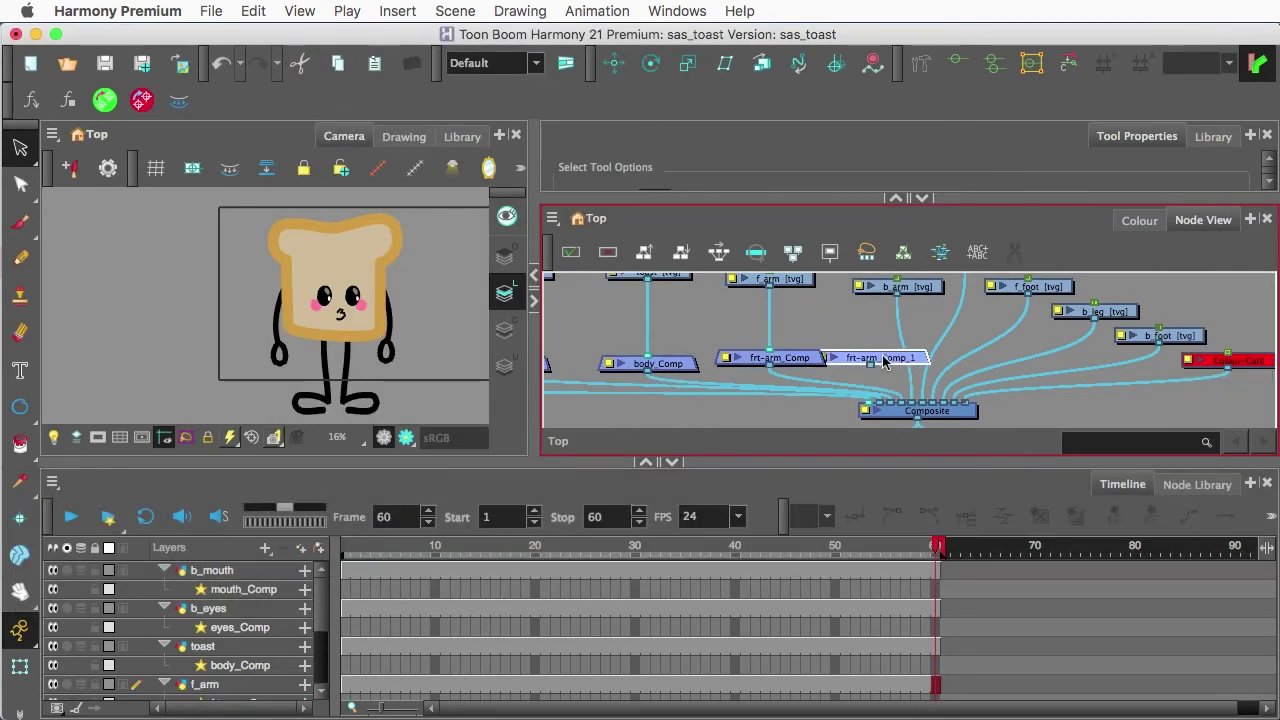
{"action": "left_click", "coordinate": [847, 358]}
{"action": "left_click_drag", "start_coordinate": [359, 97], "coordinate": [301, 108]}
{"action": "type", "text": "bk"}
{"action": "left_click_drag", "start_coordinate": [423, 97], "coordinate": [474, 100]}
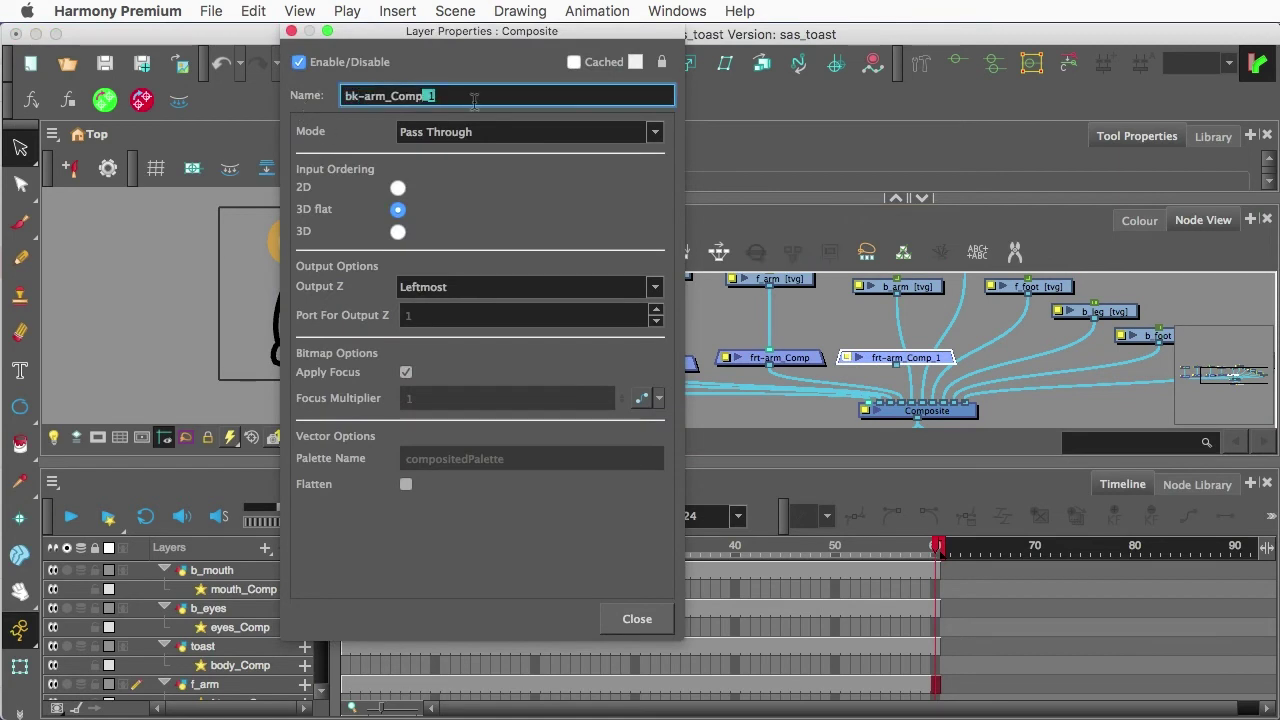
{"action": "key", "text": "BackSpace"}
{"action": "left_click", "coordinate": [637, 619]}
Step: Insert bk-arm_Comp into the connection between b_arm and the main Composite, and shift the finished branches away from the leg drawings
{"action": "mouse_move", "coordinate": [923, 352]}
{"action": "left_mouse_down", "text": "alt"}
{"action": "mouse_move", "coordinate": [929, 335]}
{"action": "mouse_move", "coordinate": [932, 346]}
{"action": "left_mouse_up", "text": "alt"}
{"action": "scroll", "coordinate": [948, 336], "scroll_direction": "down", "scroll_amount": 4}
{"action": "scroll", "coordinate": [948, 336], "scroll_direction": "down", "scroll_amount": 2}
{"action": "left_click_drag", "start_coordinate": [610, 287], "coordinate": [911, 361]}
{"action": "mouse_move", "coordinate": [914, 347]}
{"action": "left_mouse_down"}
{"action": "mouse_move", "coordinate": [839, 326]}
{"action": "mouse_move", "coordinate": [817, 391]}
{"action": "mouse_move", "coordinate": [890, 330]}
{"action": "left_mouse_up"}
{"action": "left_click", "coordinate": [893, 320]}
{"action": "scroll", "coordinate": [956, 321], "scroll_direction": "up", "scroll_amount": 4}
{"action": "scroll", "coordinate": [956, 321], "scroll_direction": "up", "scroll_amount": 1}
Step: Place f_foot beside f_leg, and paste another copy of frt-arm_Comp below them renamed frt-leg_Comp
{"action": "left_click_drag", "start_coordinate": [946, 368], "coordinate": [972, 330]}
{"action": "left_click", "coordinate": [793, 386]}
{"action": "scroll", "coordinate": [792, 387], "scroll_direction": "up", "scroll_amount": 2}
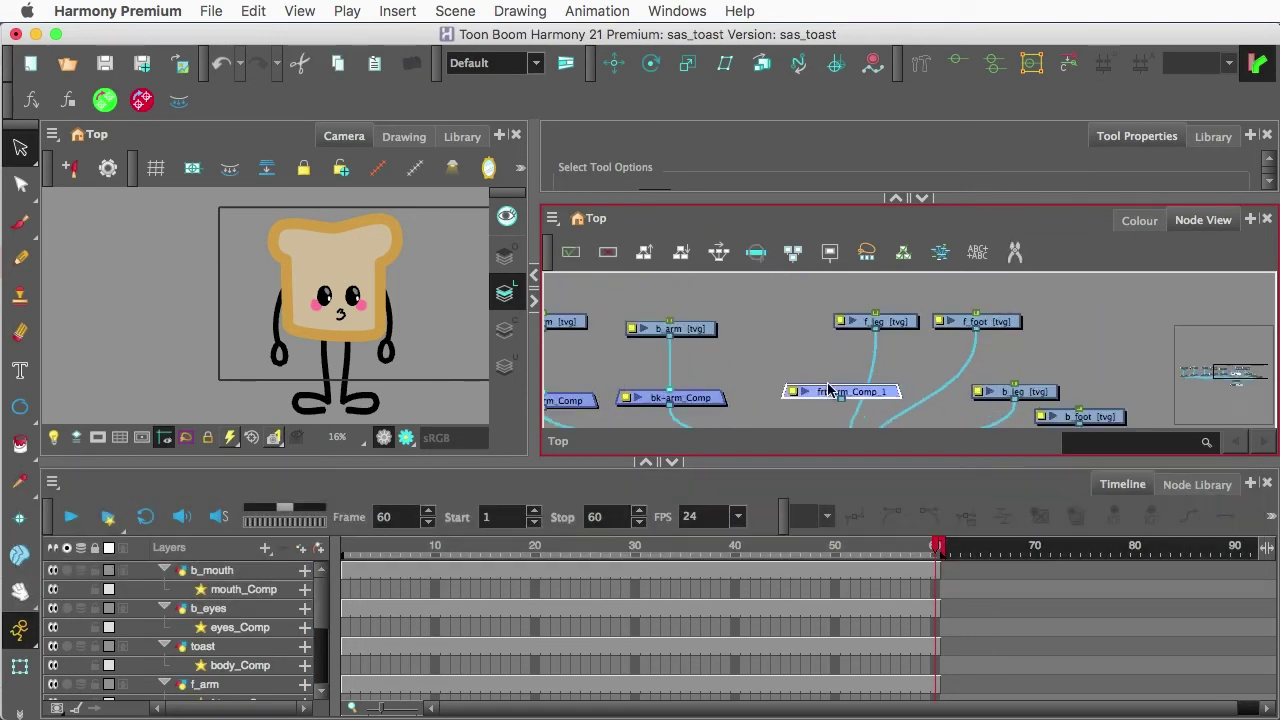
{"action": "double_click", "coordinate": [790, 394]}
{"action": "left_click_drag", "start_coordinate": [387, 96], "coordinate": [364, 96]}
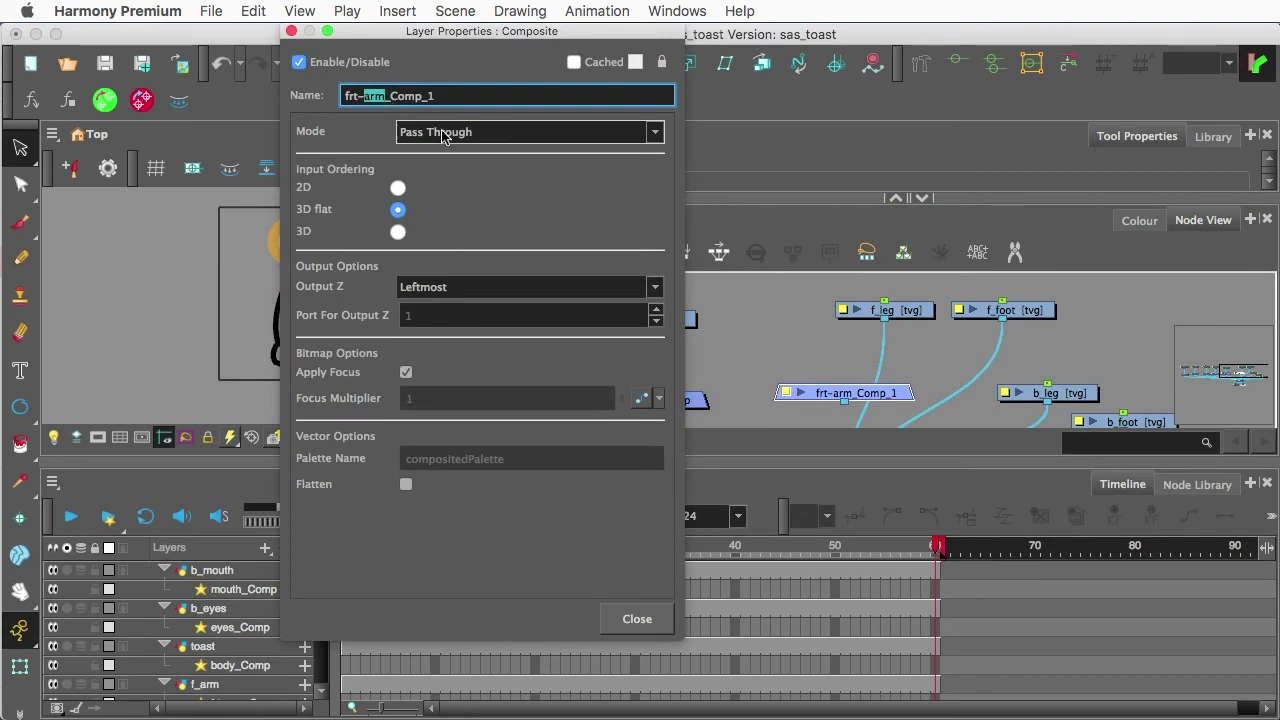
{"action": "type", "text": "leg"}
{"action": "left_click", "coordinate": [455, 96]}
{"action": "key", "text": "BackSpace"}
{"action": "key", "text": "BackSpace"}
{"action": "left_click", "coordinate": [291, 31]}
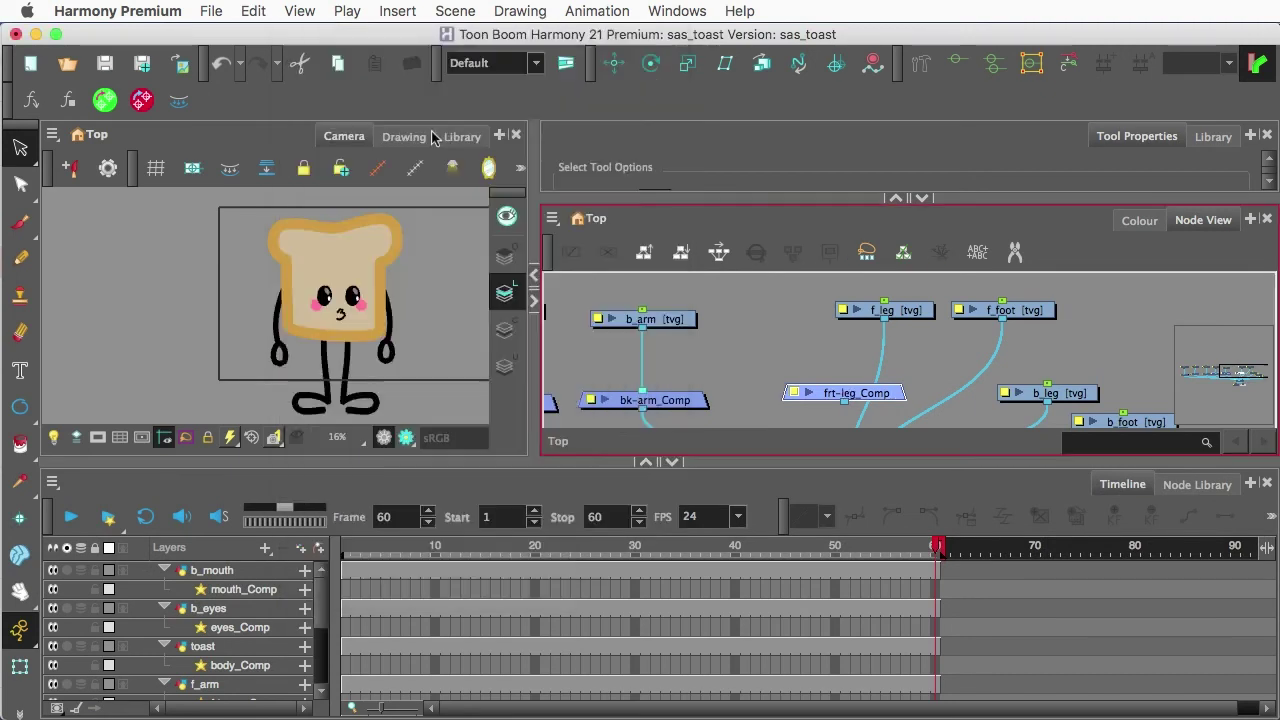
Step: Insert frt-leg_Comp beneath f_leg, connect f_foot to it as well, and spread both drawings above the composite
{"action": "left_click_drag", "start_coordinate": [895, 311], "coordinate": [887, 318]}
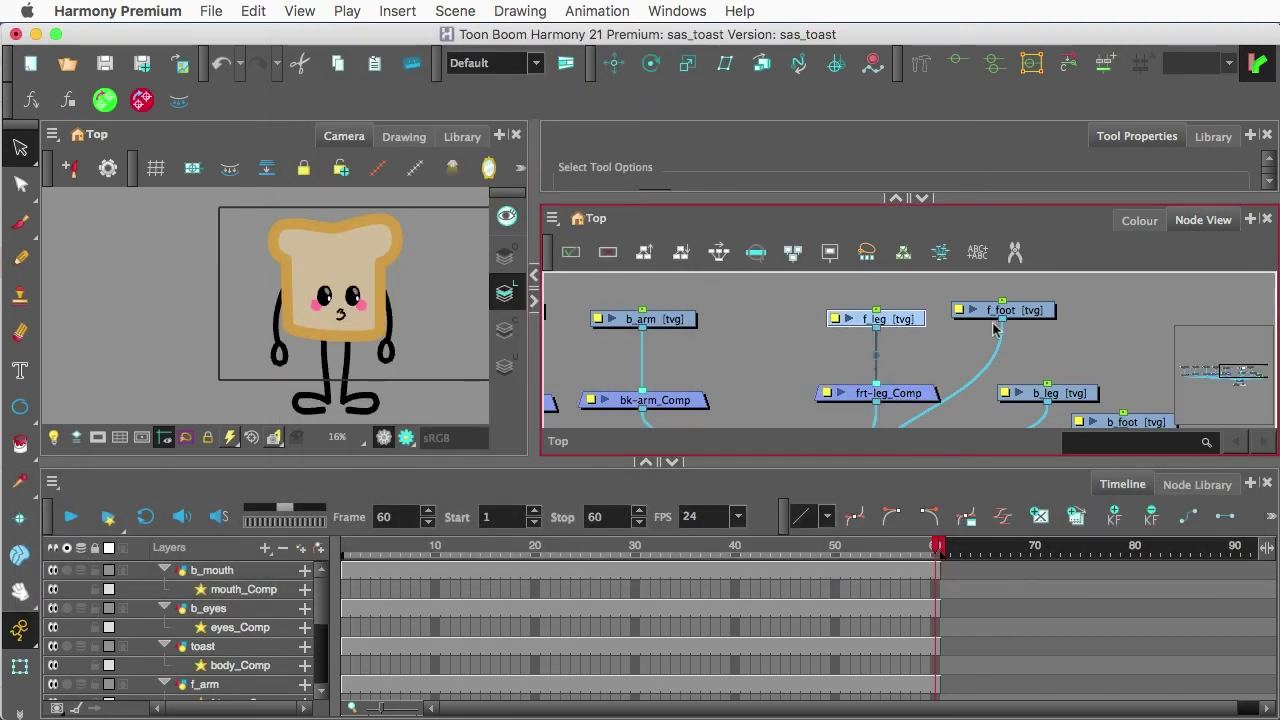
{"action": "left_click_drag", "start_coordinate": [985, 363], "coordinate": [896, 386]}
{"action": "left_click_drag", "start_coordinate": [898, 318], "coordinate": [848, 311]}
{"action": "left_click_drag", "start_coordinate": [1028, 318], "coordinate": [988, 318]}
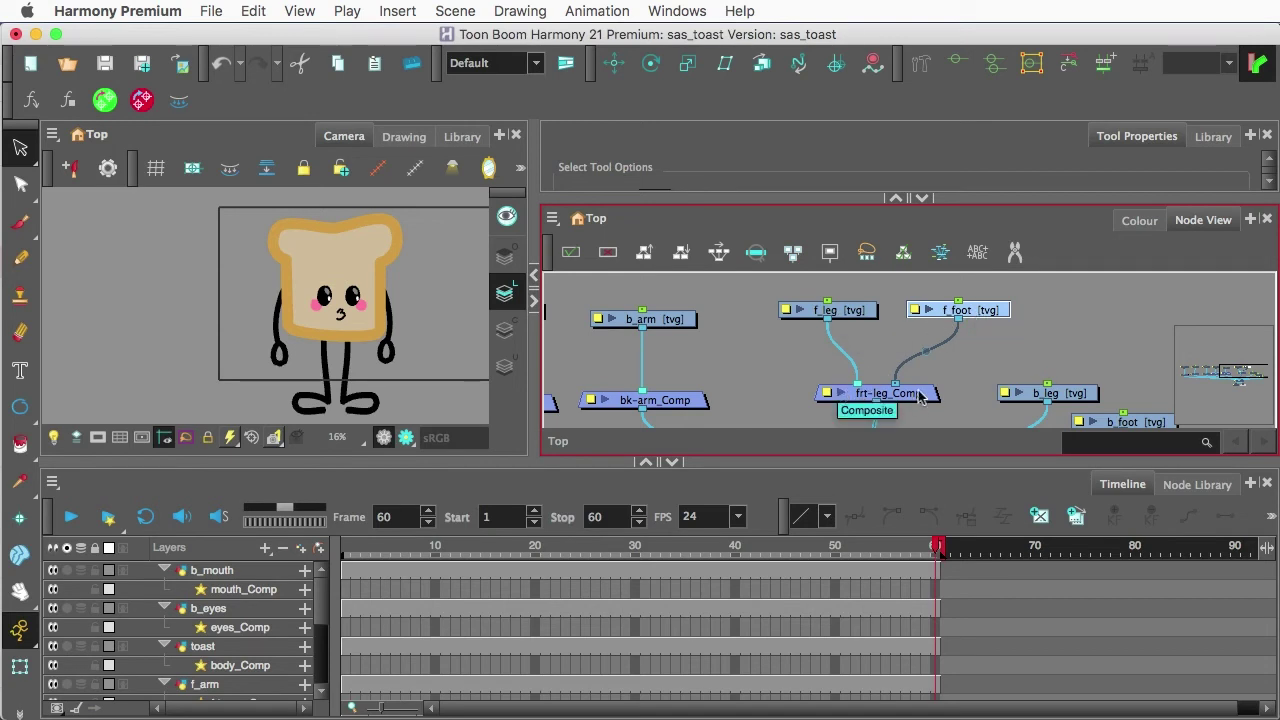
Step: Duplicate frt-leg_Comp and place the copy above the back foot drawing
{"action": "scroll", "coordinate": [921, 397], "scroll_direction": "down", "scroll_amount": 1}
{"action": "left_click", "coordinate": [1034, 363]}
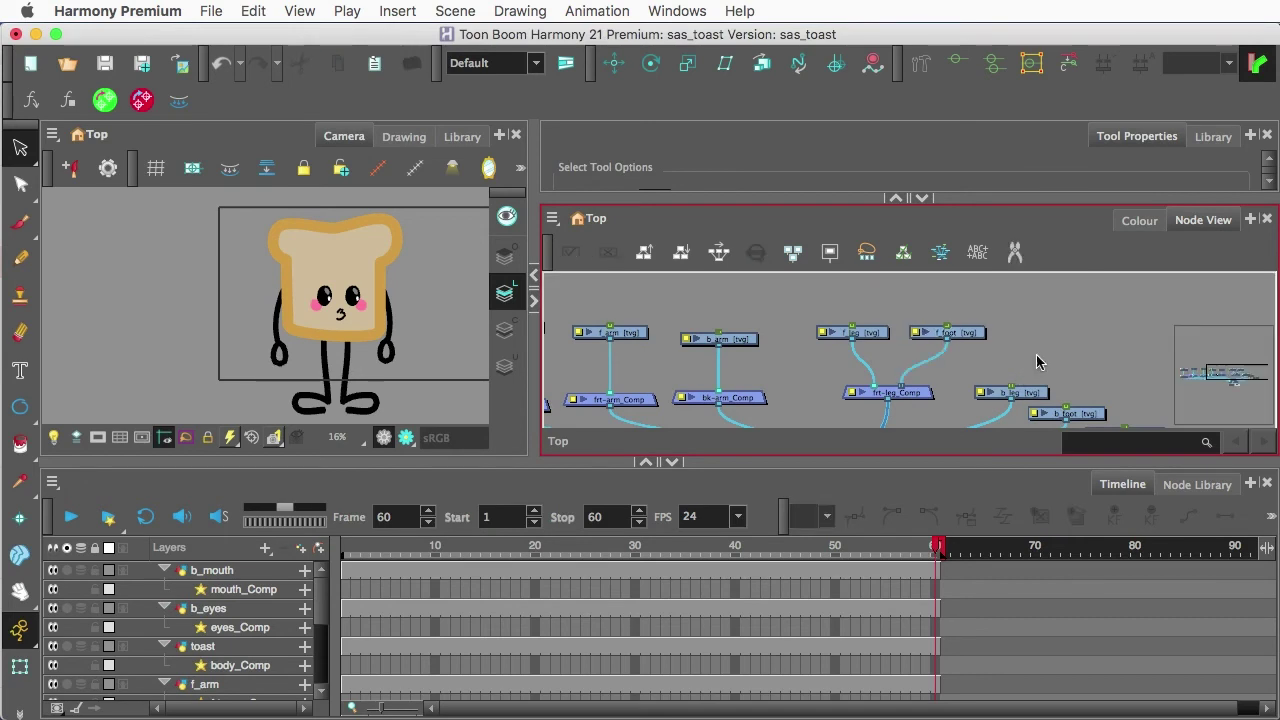
{"action": "left_click_drag", "start_coordinate": [1034, 349], "coordinate": [858, 317]}
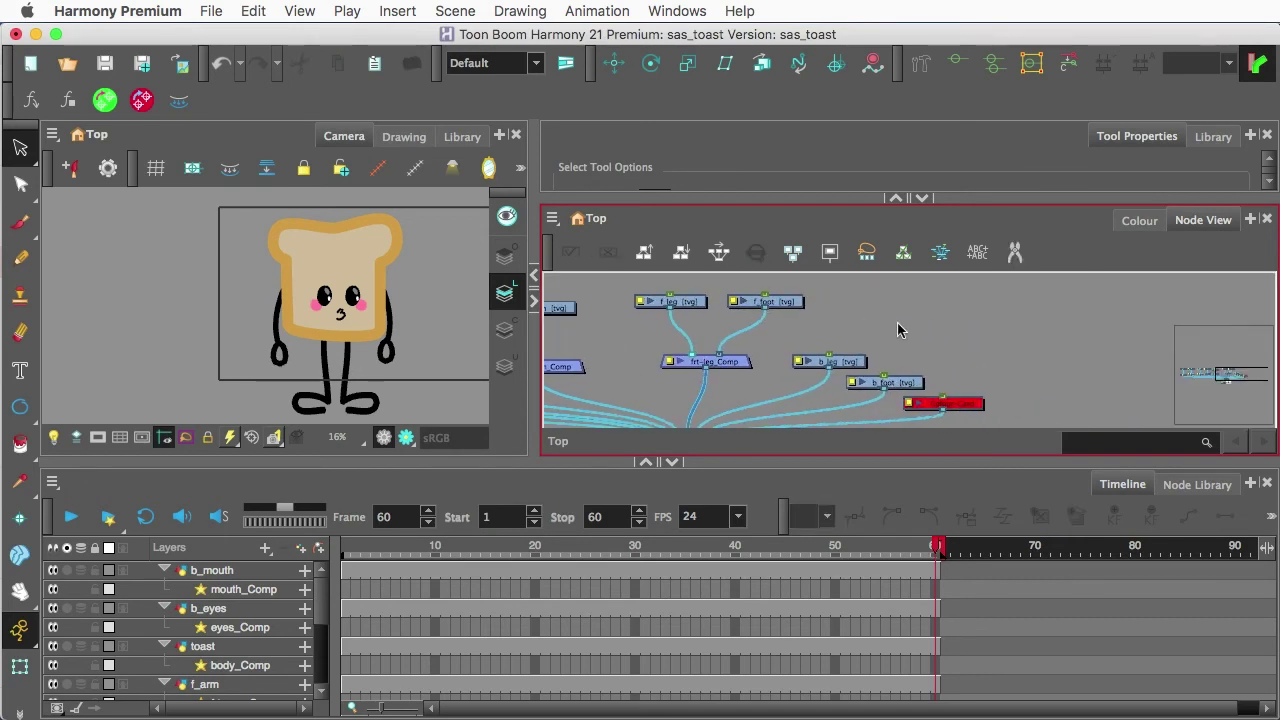
{"action": "left_click", "coordinate": [727, 366]}
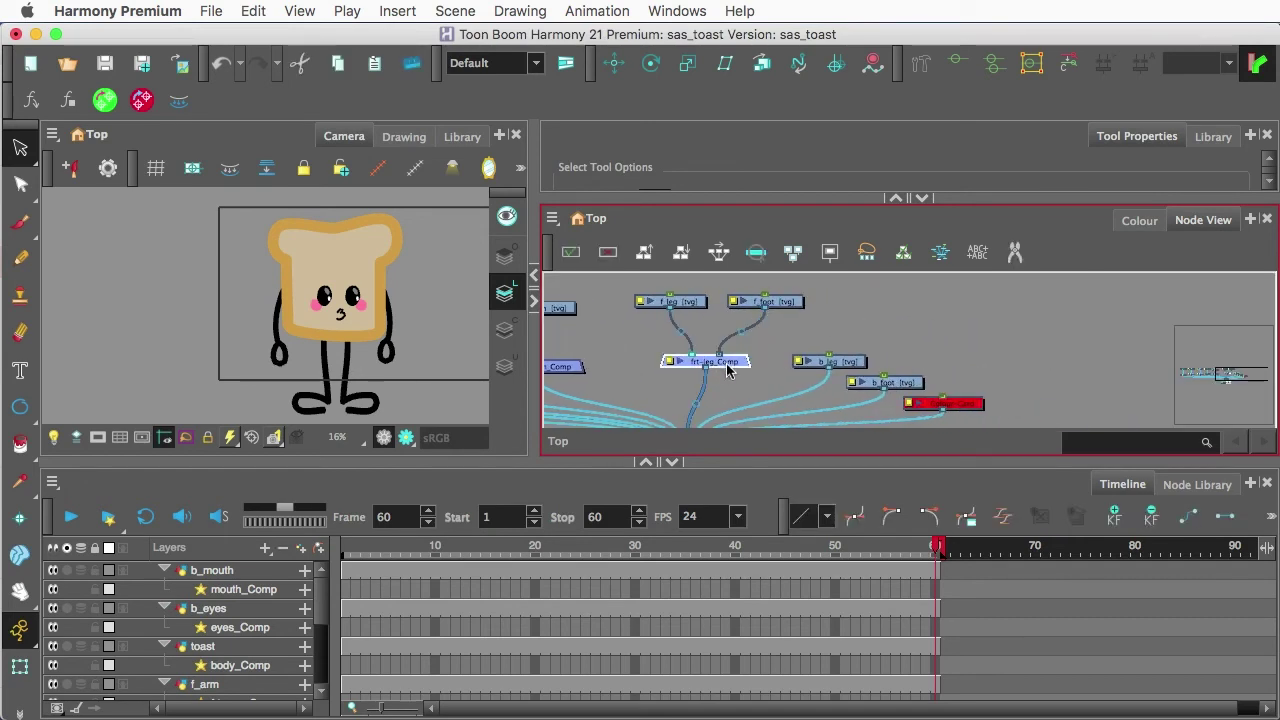
{"action": "key", "text": "super+c"}
{"action": "key", "text": "super+v"}
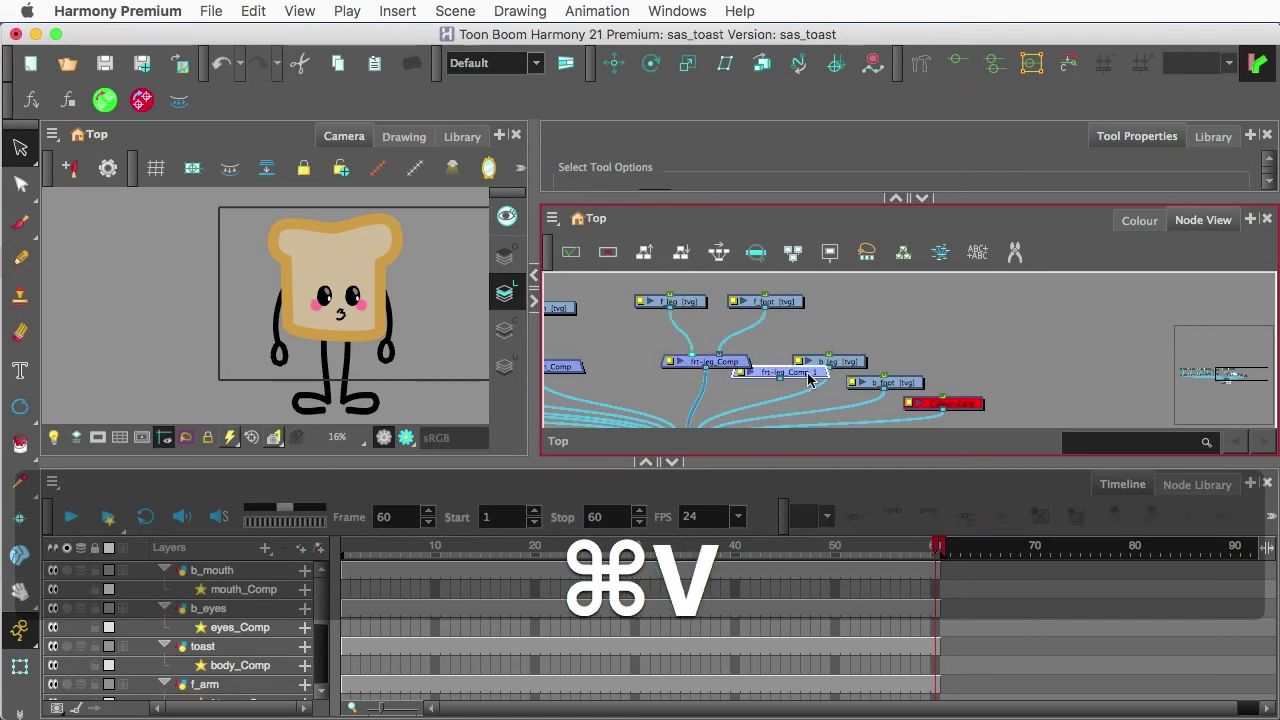
{"action": "left_click_drag", "start_coordinate": [810, 378], "coordinate": [952, 352]}
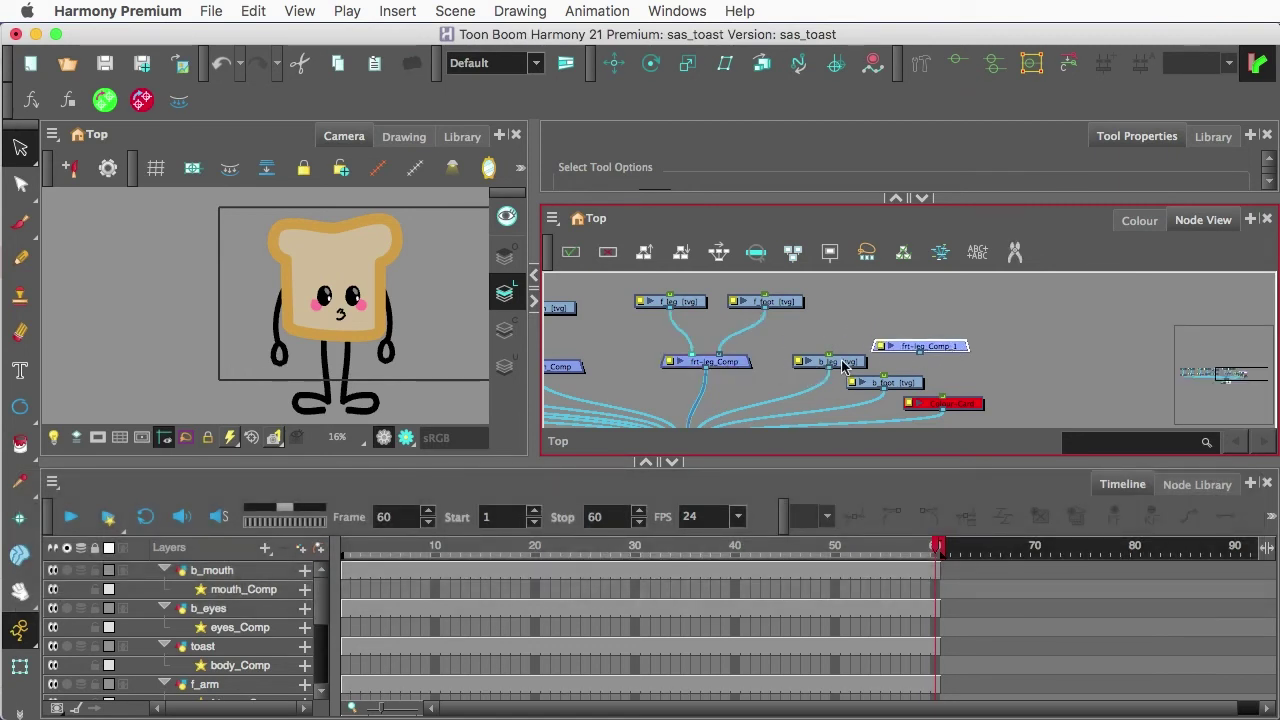
Step: Connect b_leg and b_foot through the copied leg composite to the main Composite, and arrange both drawings above it
{"action": "left_click_drag", "start_coordinate": [843, 367], "coordinate": [932, 301]}
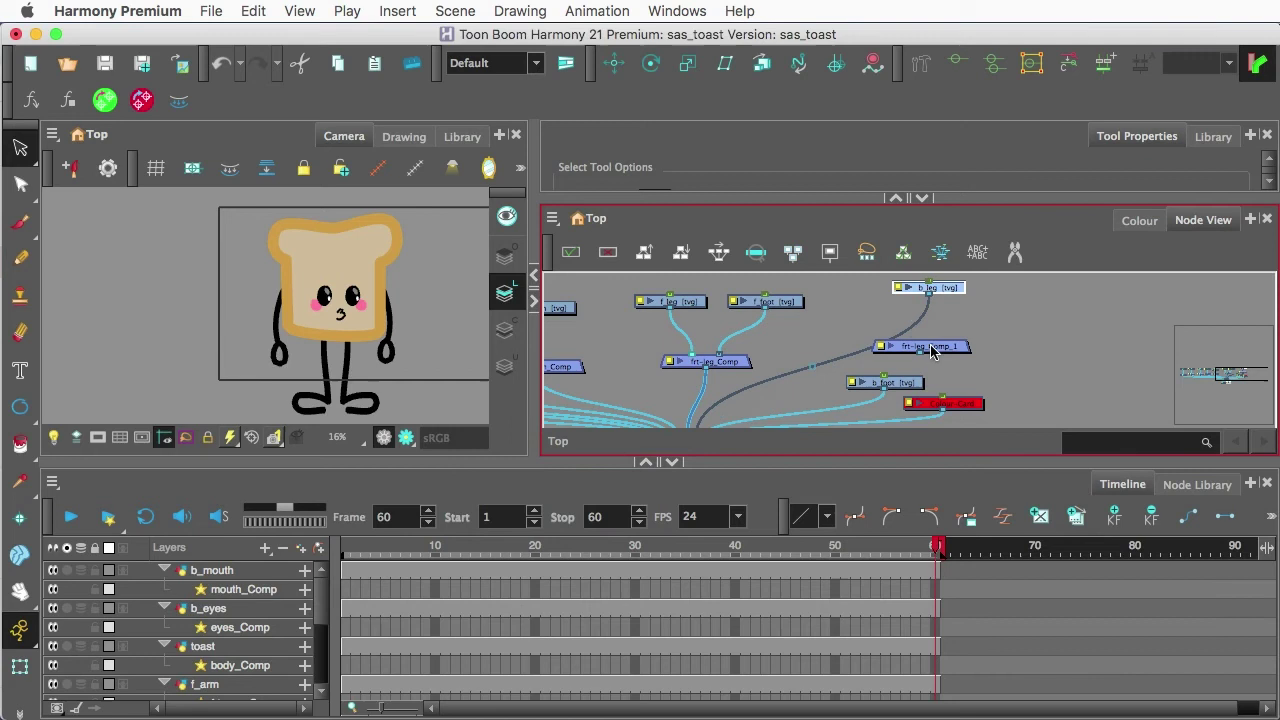
{"action": "mouse_move", "coordinate": [946, 352]}
{"action": "left_mouse_down"}
{"action": "mouse_move", "coordinate": [915, 366]}
{"action": "mouse_move", "coordinate": [1005, 322]}
{"action": "mouse_move", "coordinate": [930, 354]}
{"action": "left_mouse_up"}
{"action": "left_click_drag", "start_coordinate": [950, 293], "coordinate": [891, 309]}
{"action": "left_click_drag", "start_coordinate": [1018, 325], "coordinate": [987, 312]}
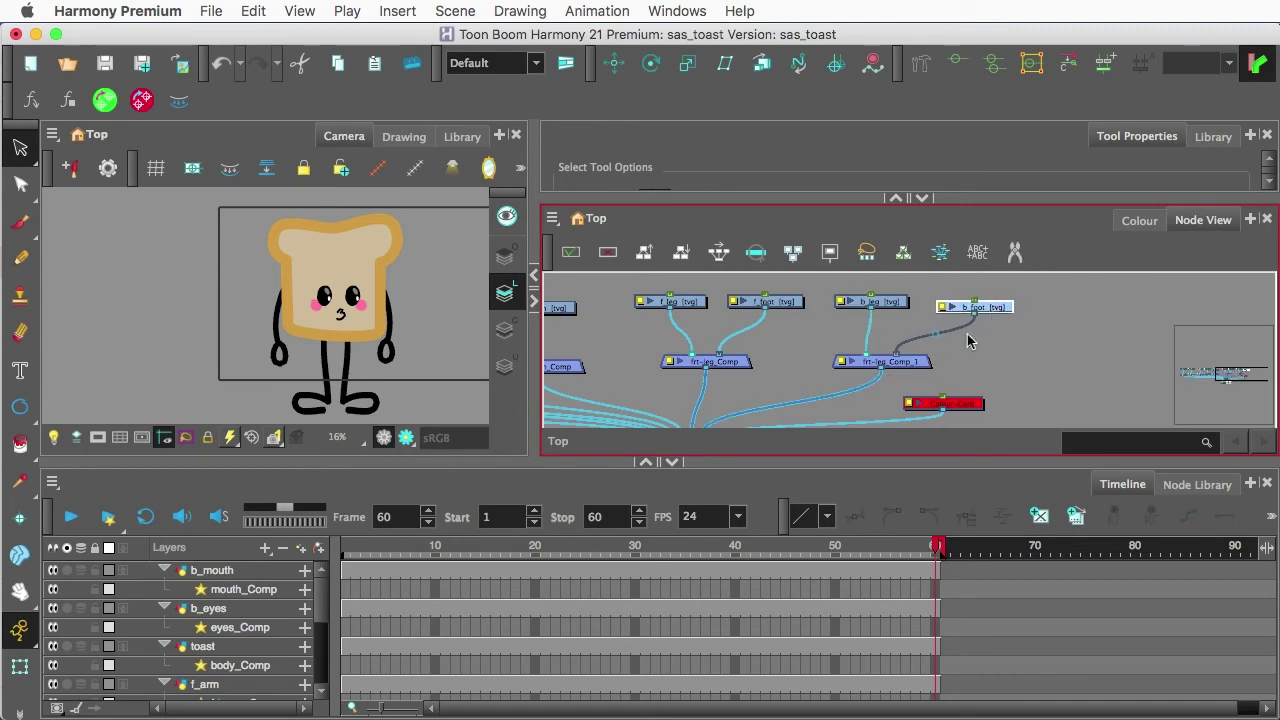
{"action": "left_click_drag", "start_coordinate": [922, 368], "coordinate": [951, 367]}
Step: Center the main Composite and its output nodes beneath the branches, and move the colour card away from the back leg branch
{"action": "scroll", "coordinate": [966, 374], "scroll_direction": "down", "scroll_amount": 3}
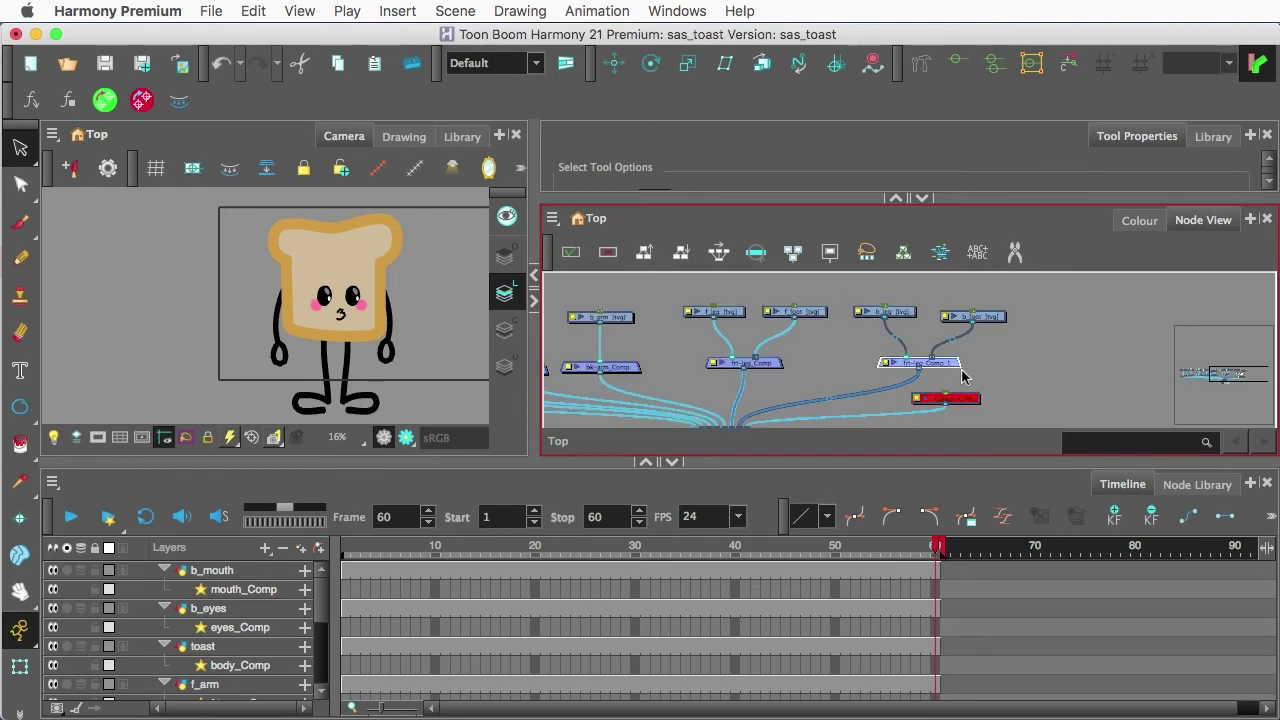
{"action": "scroll", "coordinate": [970, 378], "scroll_direction": "down", "scroll_amount": 3}
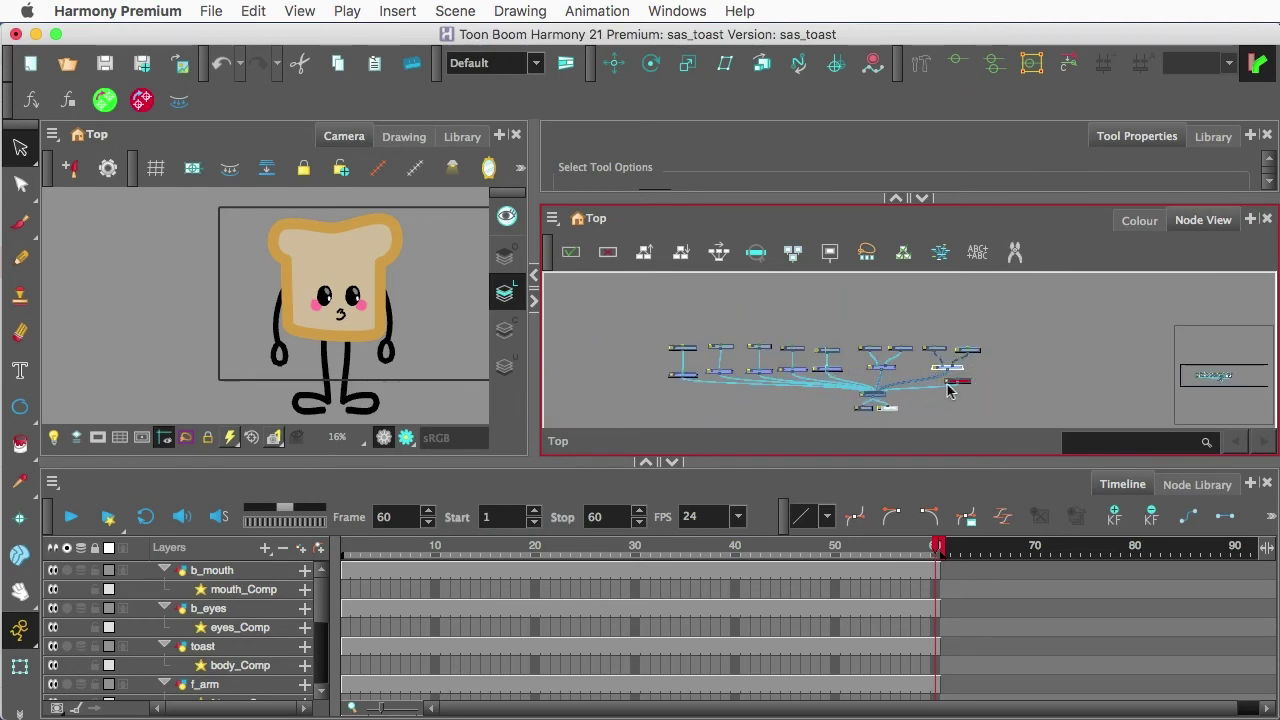
{"action": "mouse_move", "coordinate": [835, 390]}
{"action": "left_mouse_down"}
{"action": "mouse_move", "coordinate": [892, 412]}
{"action": "mouse_move", "coordinate": [810, 405]}
{"action": "mouse_move", "coordinate": [826, 411]}
{"action": "left_mouse_up"}
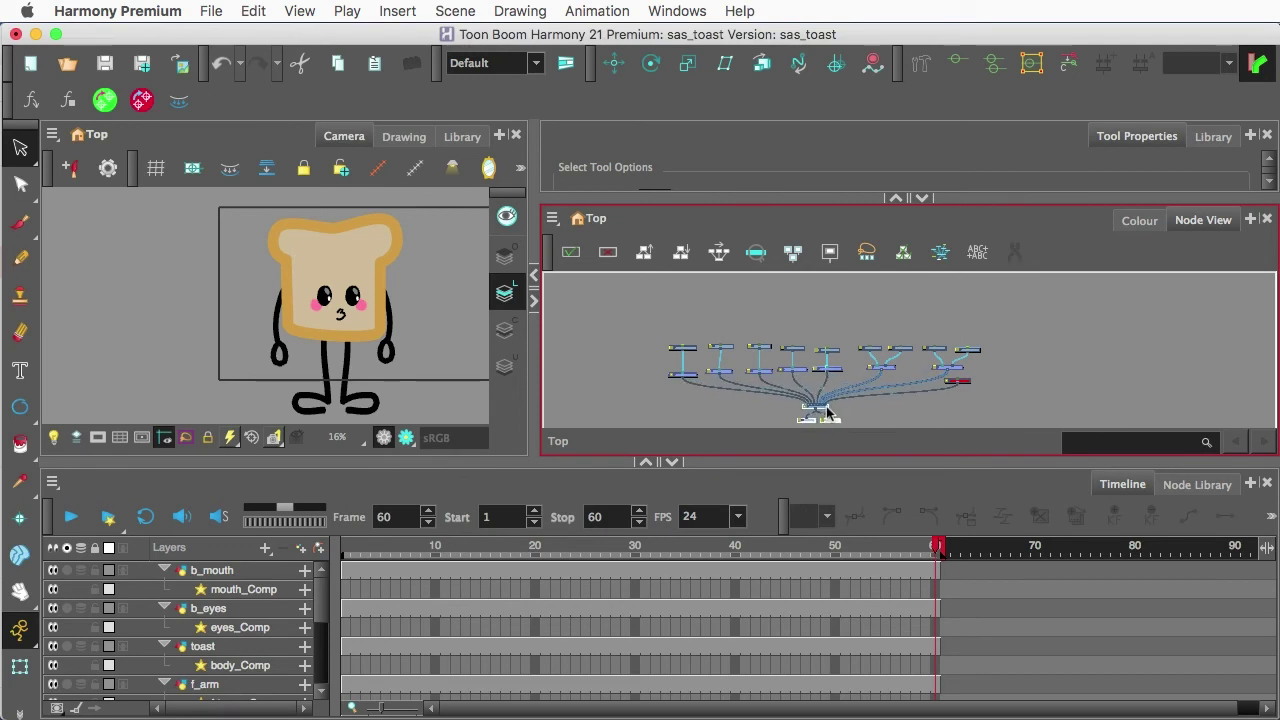
{"action": "left_click", "coordinate": [850, 390]}
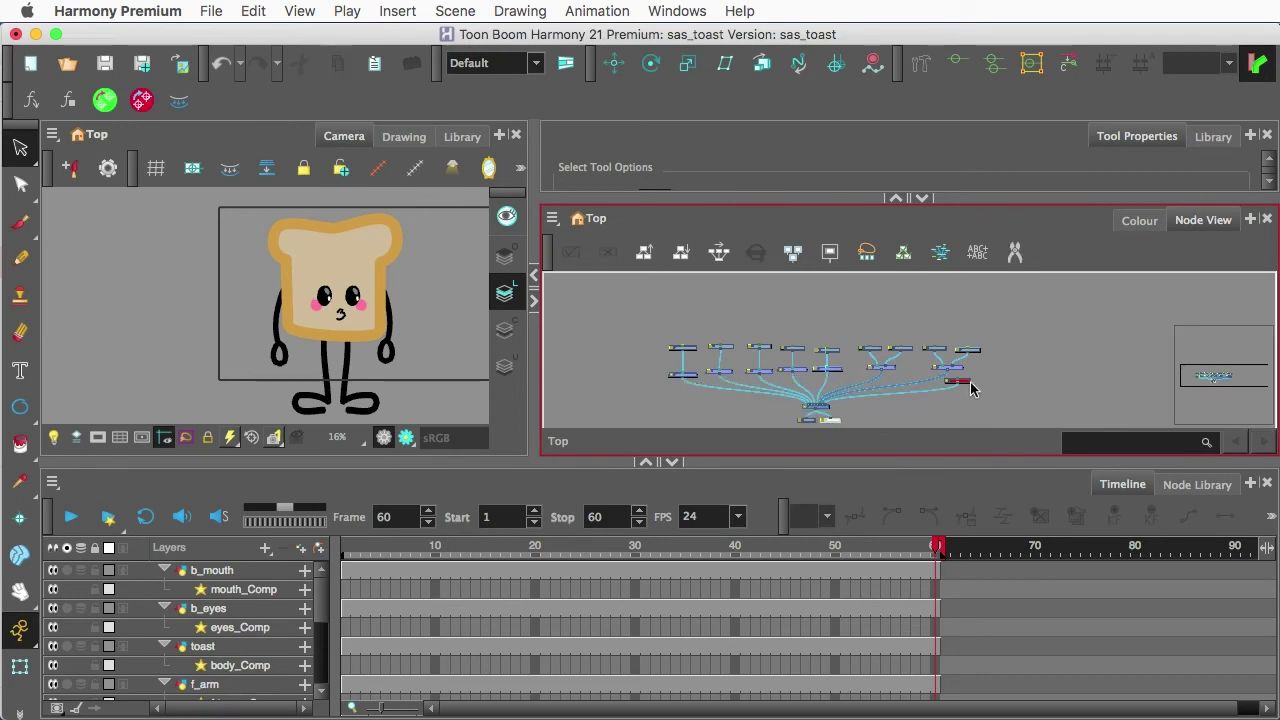
{"action": "left_click_drag", "start_coordinate": [984, 410], "coordinate": [1001, 410]}
{"action": "left_click", "coordinate": [939, 395]}
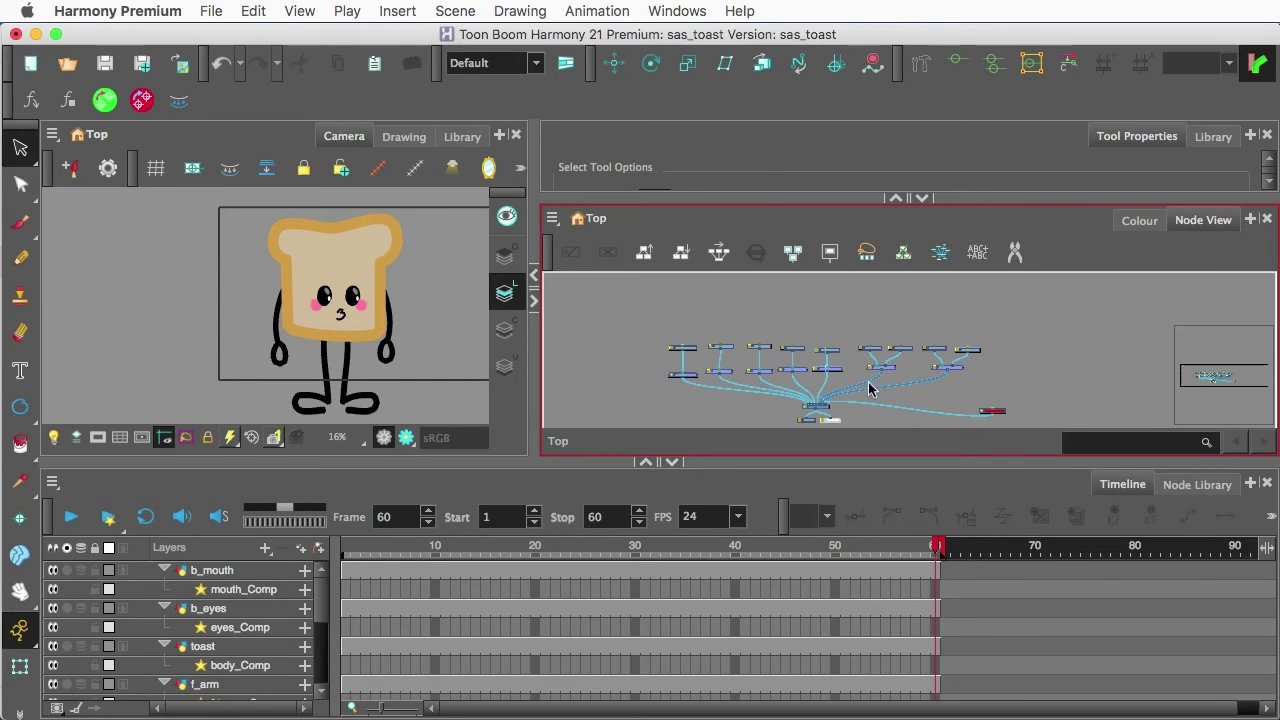
Step: Align all the body part drawing nodes in one horizontal row and raise the row above the composites
{"action": "scroll", "coordinate": [773, 378], "scroll_direction": "up", "scroll_amount": 2}
{"action": "scroll", "coordinate": [773, 383], "scroll_direction": "up", "scroll_amount": 1}
{"action": "scroll", "coordinate": [778, 383], "scroll_direction": "down", "scroll_amount": 1}
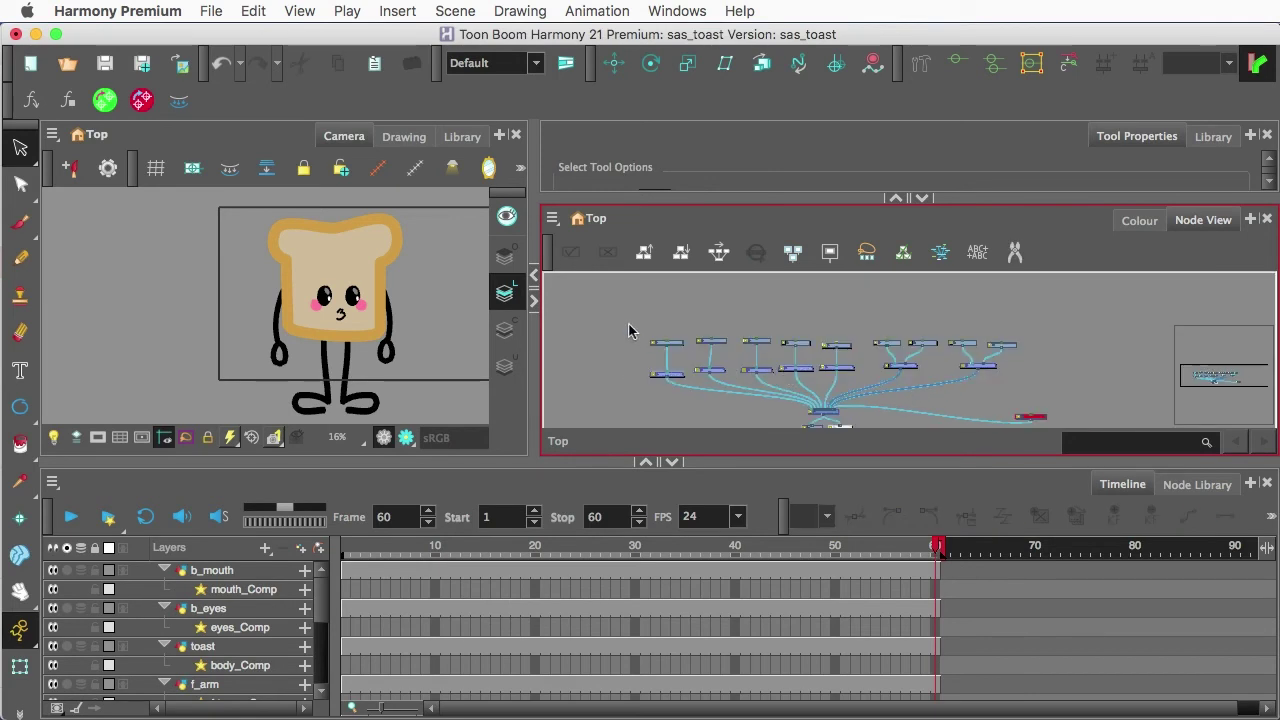
{"action": "left_click_drag", "start_coordinate": [625, 320], "coordinate": [736, 314]}
{"action": "left_click_drag", "start_coordinate": [620, 323], "coordinate": [1035, 358]}
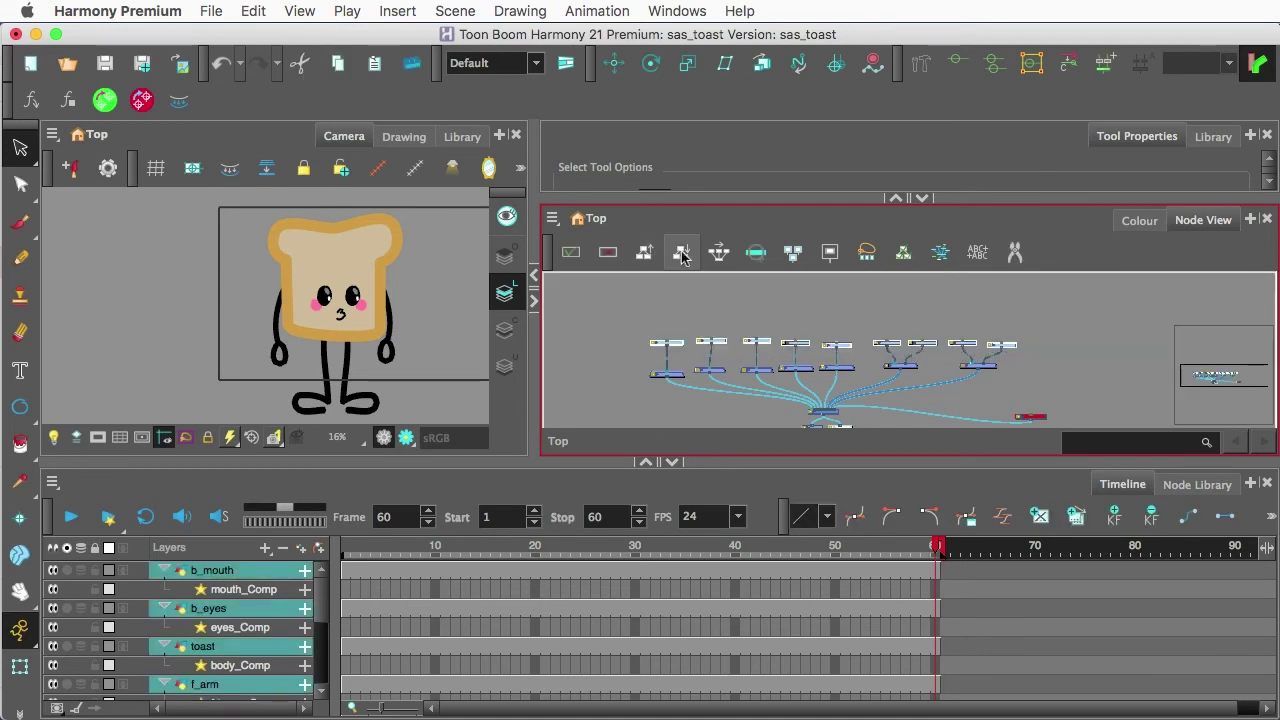
{"action": "left_click_drag", "start_coordinate": [846, 344], "coordinate": [840, 322]}
Step: Align all the body part composites in one horizontal row beneath the drawing nodes
{"action": "left_click_drag", "start_coordinate": [641, 357], "coordinate": [1010, 381]}
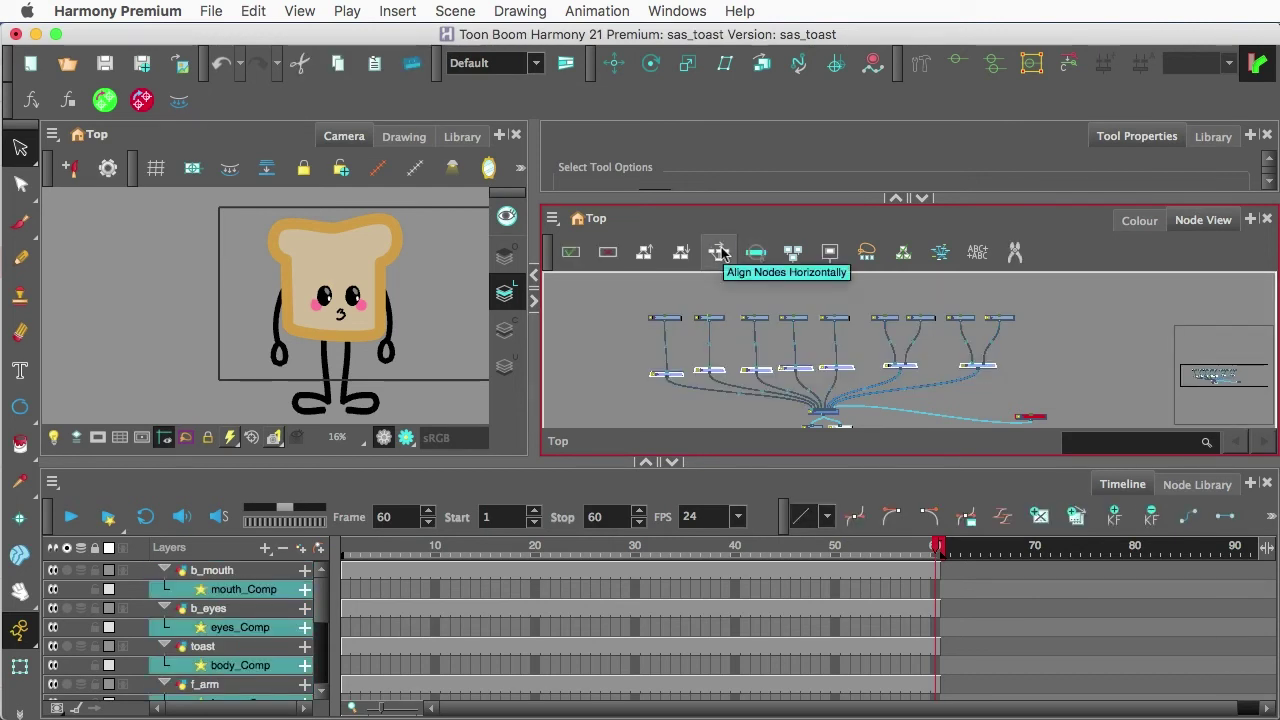
{"action": "left_click", "coordinate": [720, 252]}
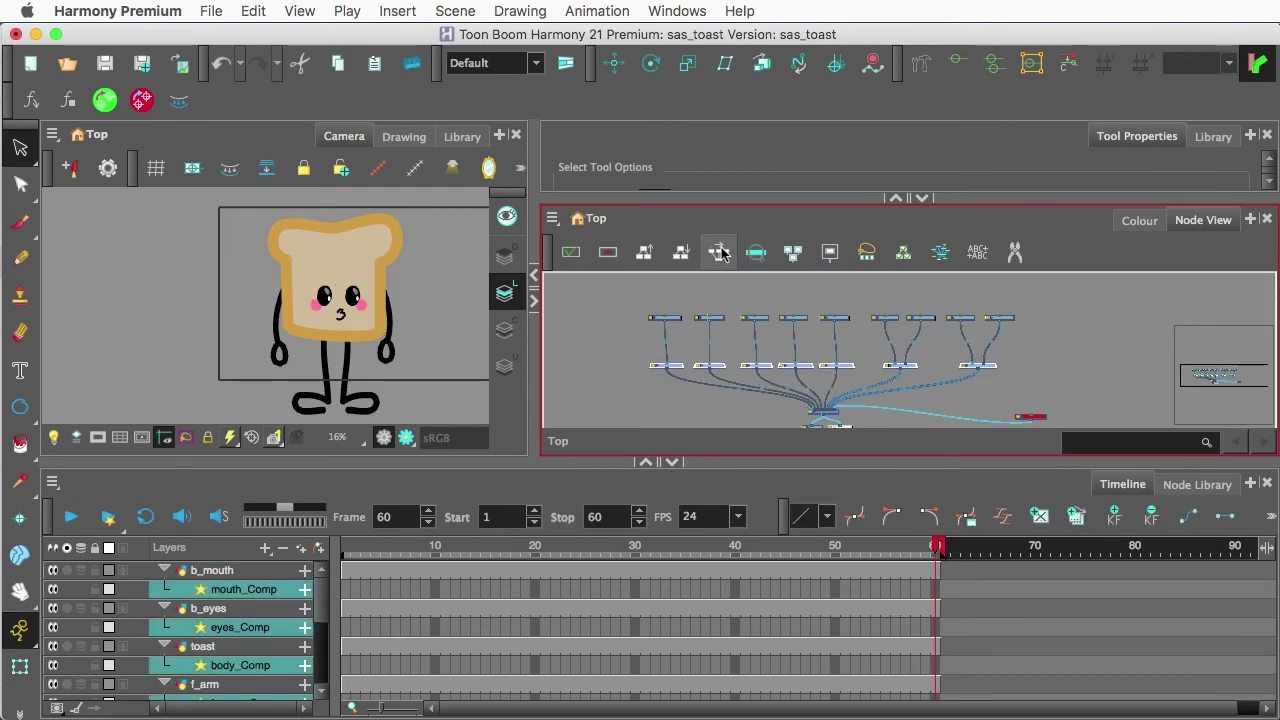
{"action": "left_click", "coordinate": [870, 357]}
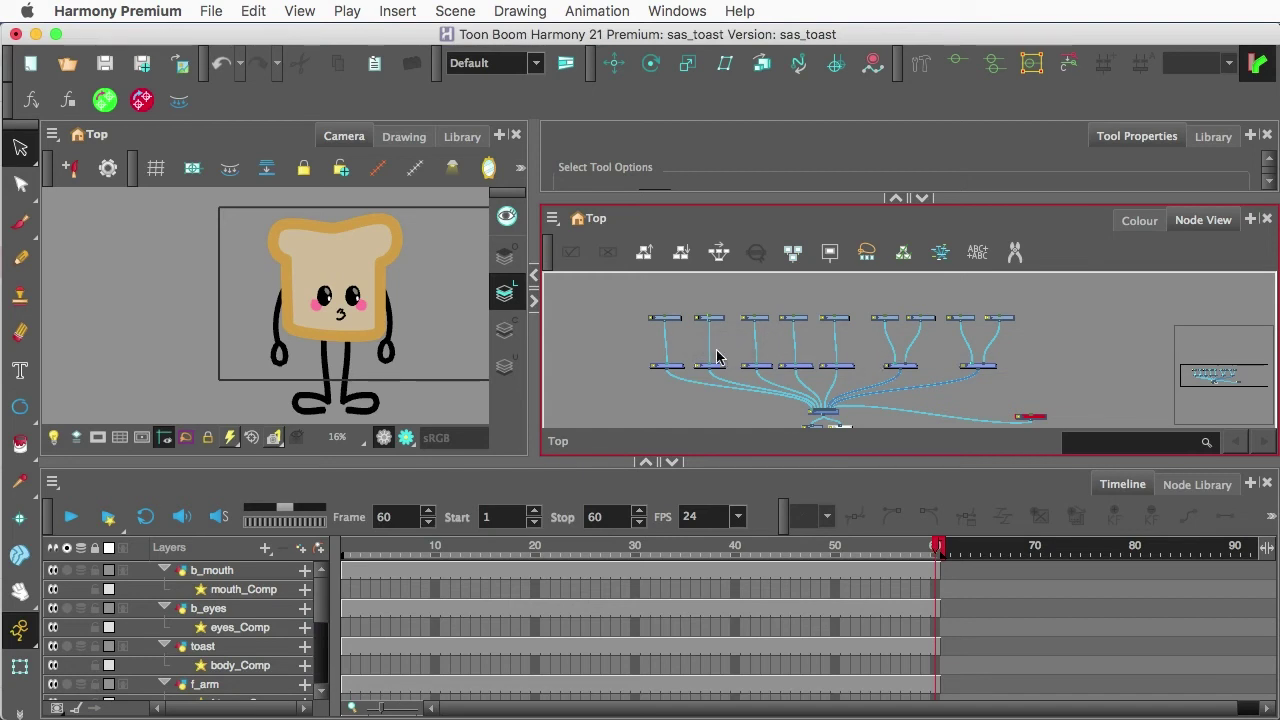
Step: Move the mouth, eyes and toast drawings together with their composites farther away from the arm branches
{"action": "scroll", "coordinate": [700, 360], "scroll_direction": "up", "scroll_amount": 3}
{"action": "scroll", "coordinate": [652, 308], "scroll_direction": "up", "scroll_amount": 3}
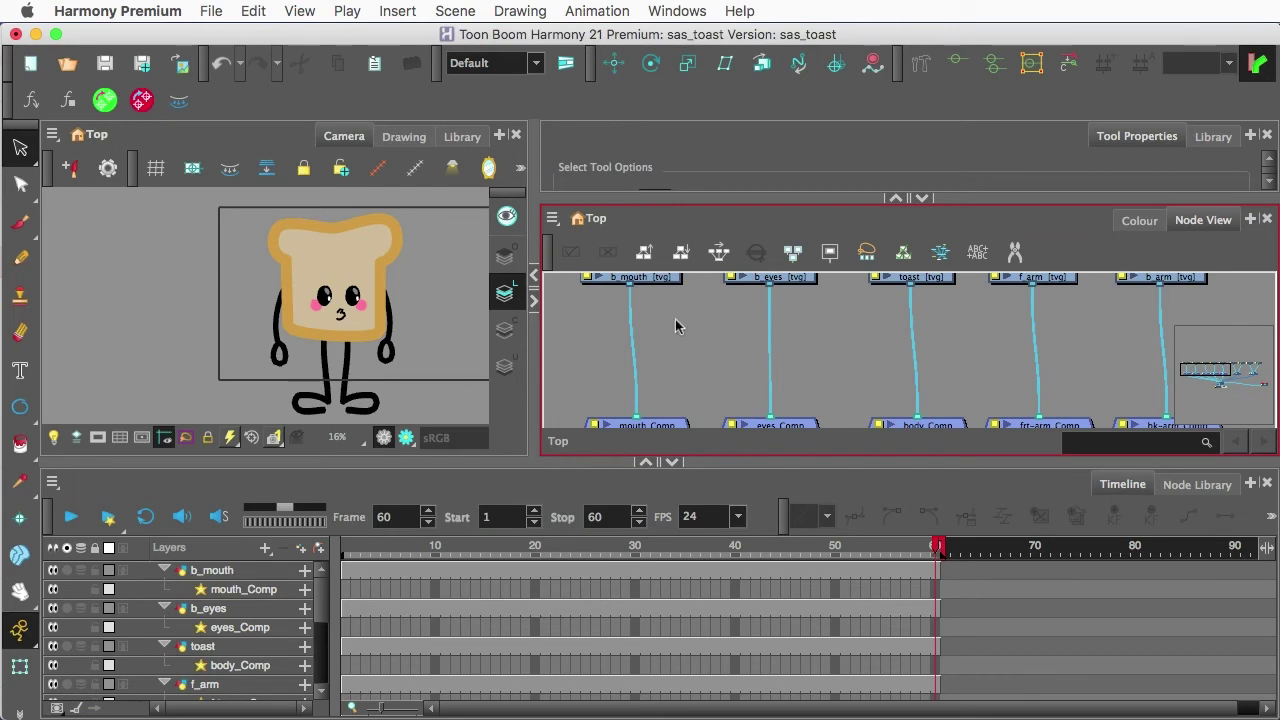
{"action": "scroll", "coordinate": [884, 335], "scroll_direction": "down", "scroll_amount": 5}
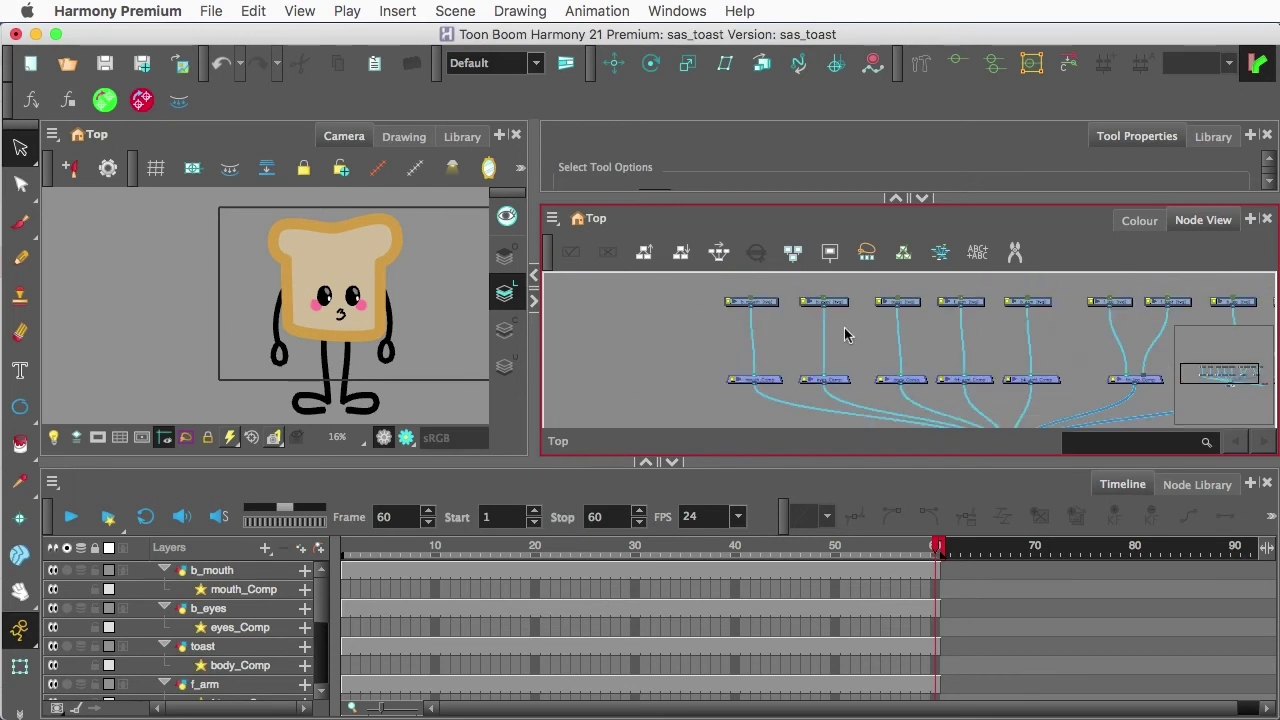
{"action": "scroll", "coordinate": [1000, 322], "scroll_direction": "up", "scroll_amount": 4}
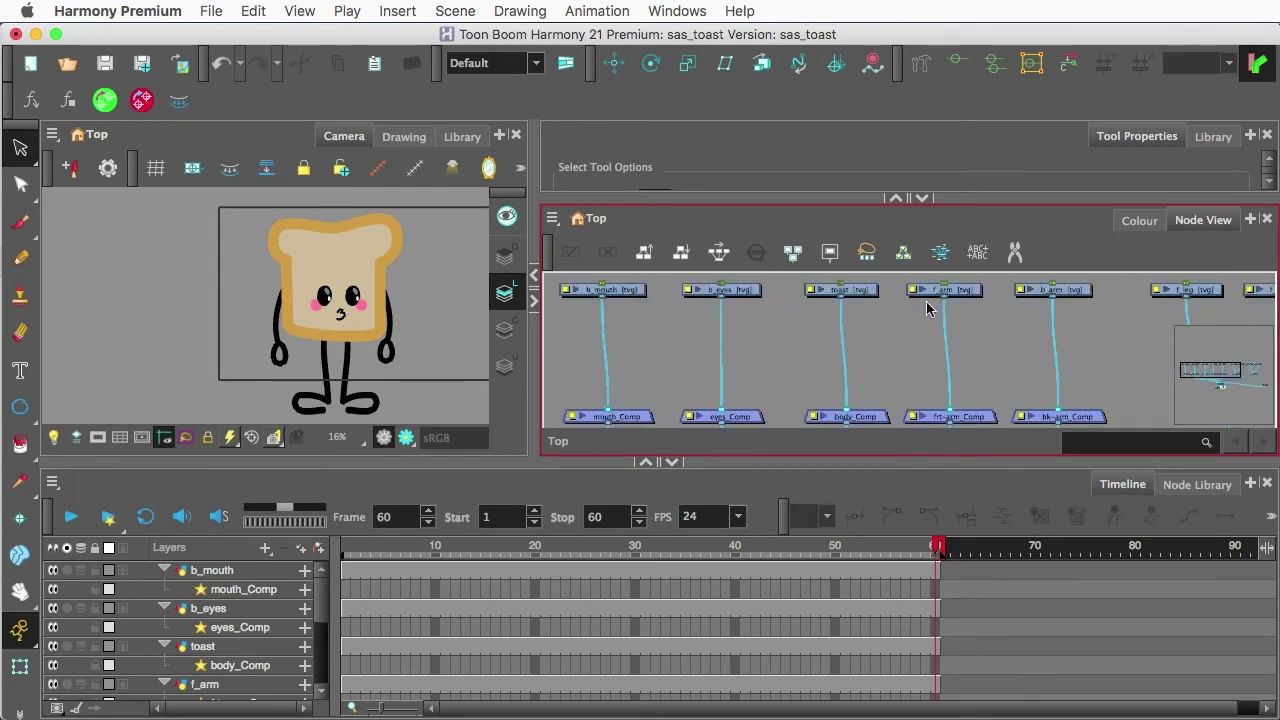
{"action": "scroll", "coordinate": [1057, 322], "scroll_direction": "down", "scroll_amount": 3}
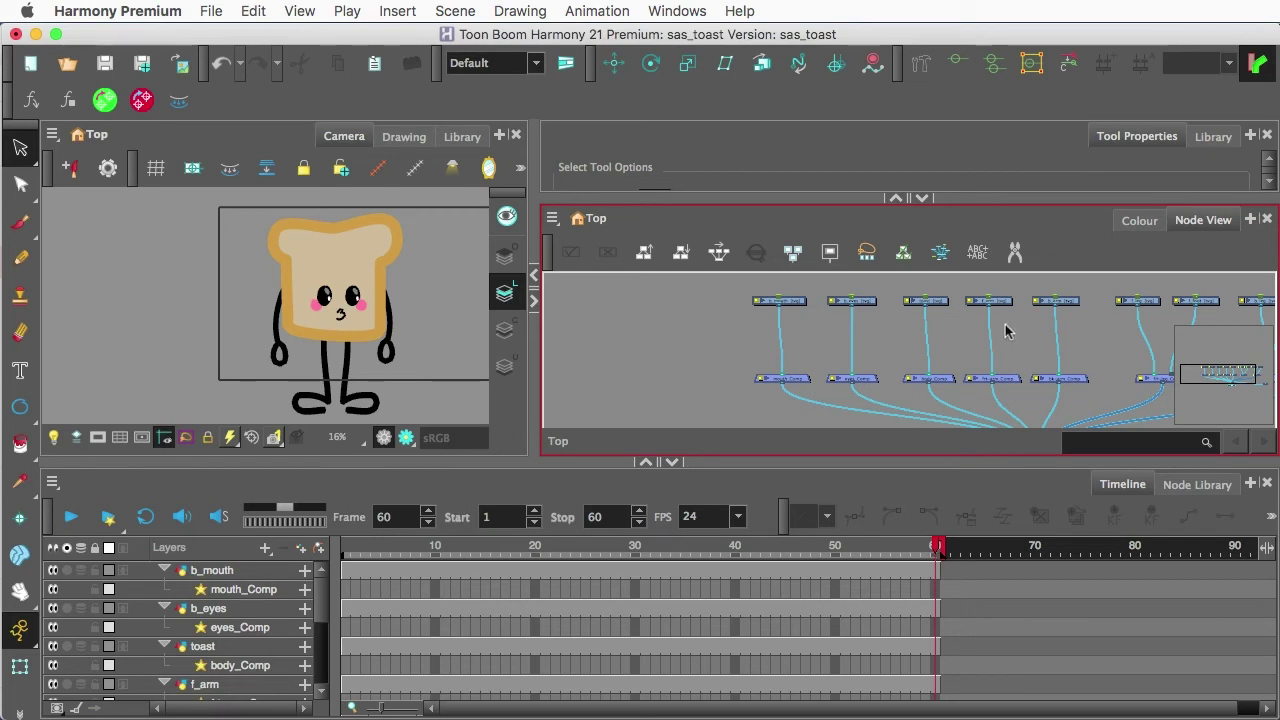
{"action": "left_click_drag", "start_coordinate": [716, 283], "coordinate": [826, 325]}
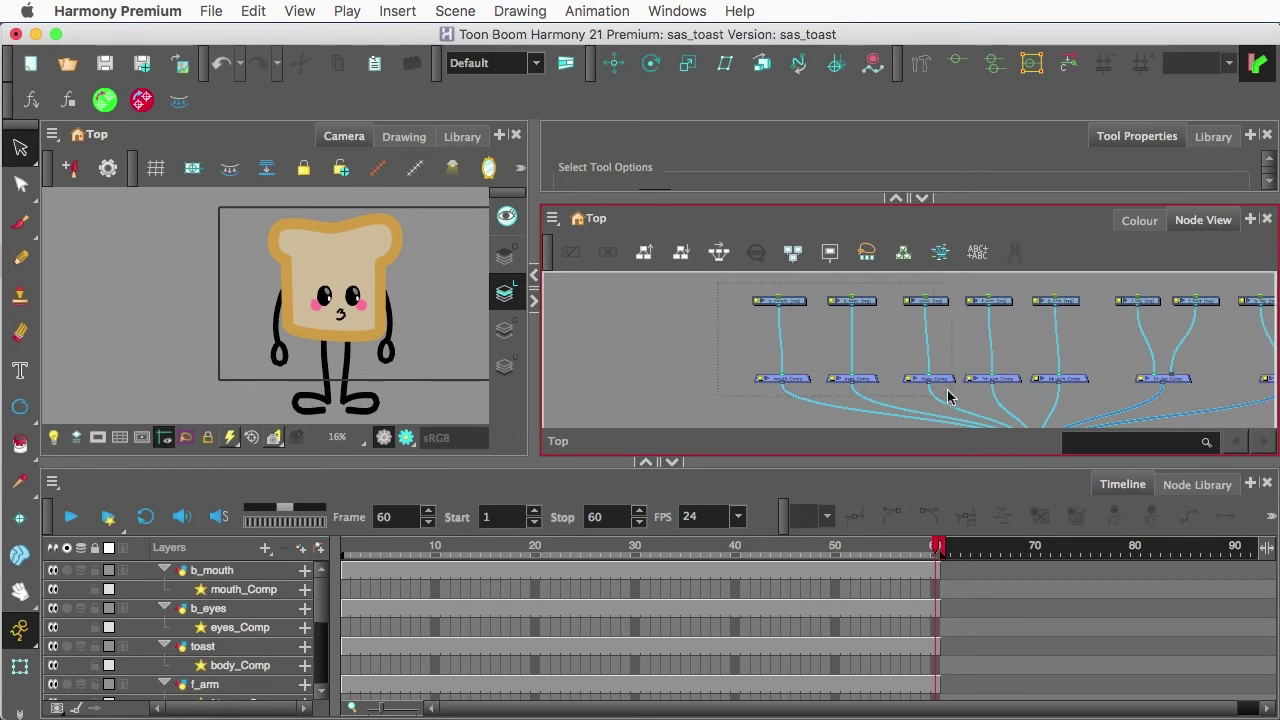
{"action": "left_click_drag", "start_coordinate": [948, 397], "coordinate": [835, 380]}
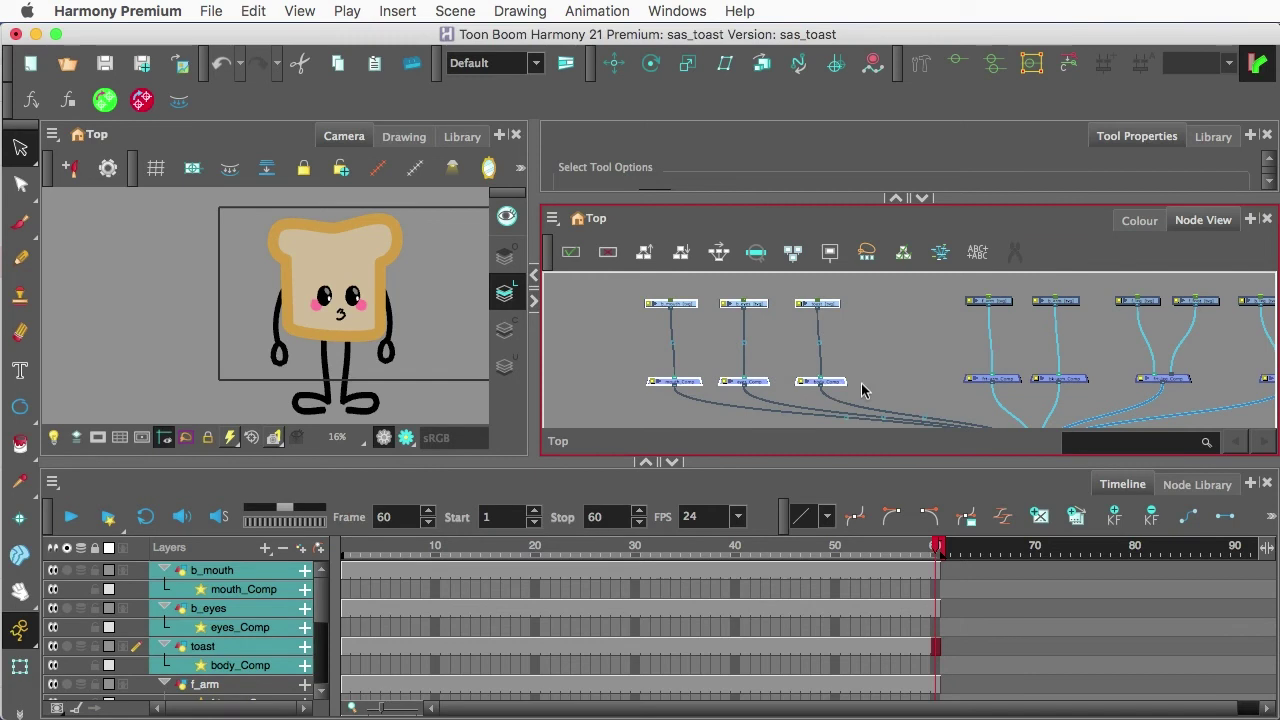
Step: Move the f_arm drawing together with its frt-arm composite farther away from the back arm branch
{"action": "left_click", "coordinate": [940, 372]}
{"action": "left_click_drag", "start_coordinate": [957, 294], "coordinate": [1000, 380]}
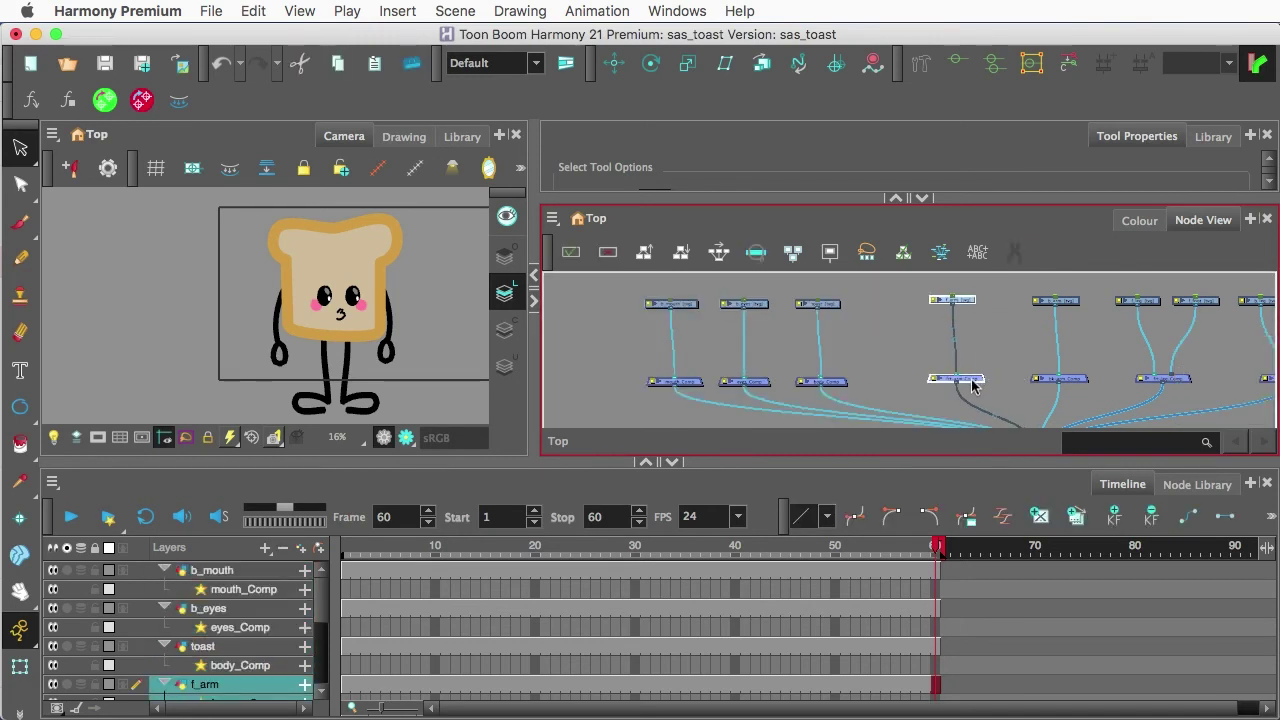
{"action": "key", "text": "f"}
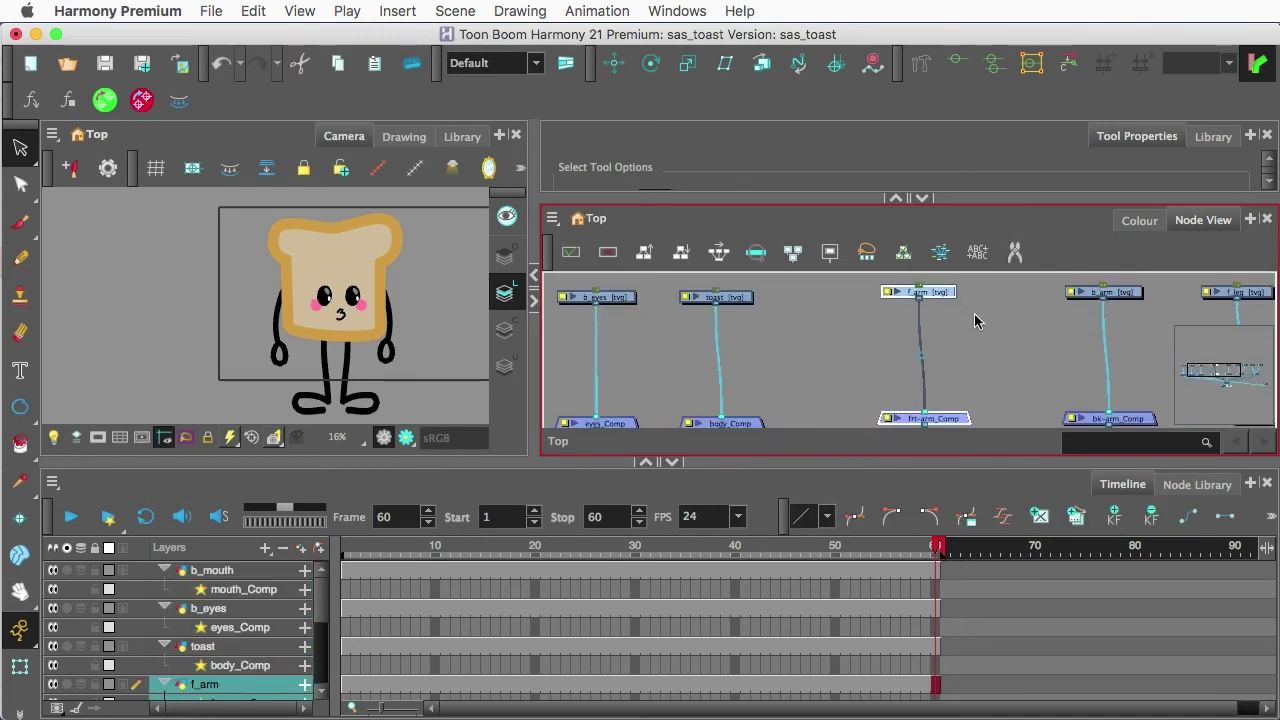
{"action": "left_click", "coordinate": [974, 314]}
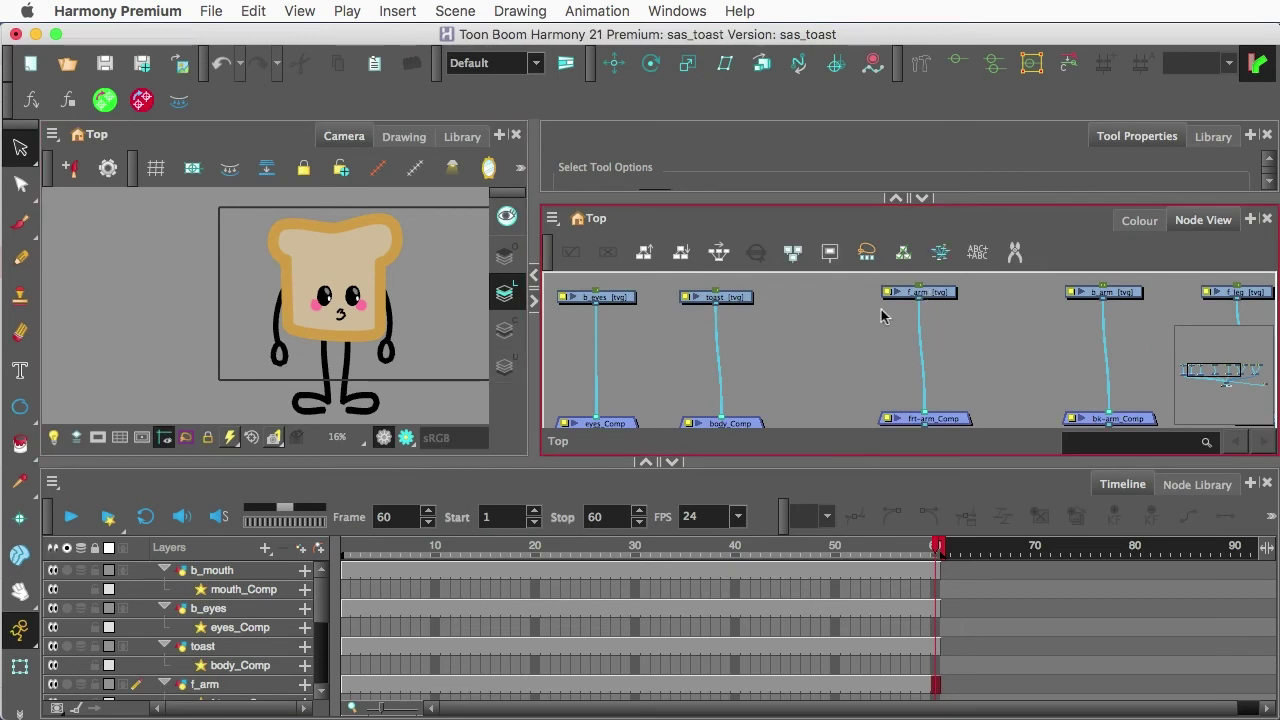
Step: Turn on the light table in the camera view so unselected layers are semi-transparent
{"action": "scroll", "coordinate": [925, 318], "scroll_direction": "down", "scroll_amount": 3}
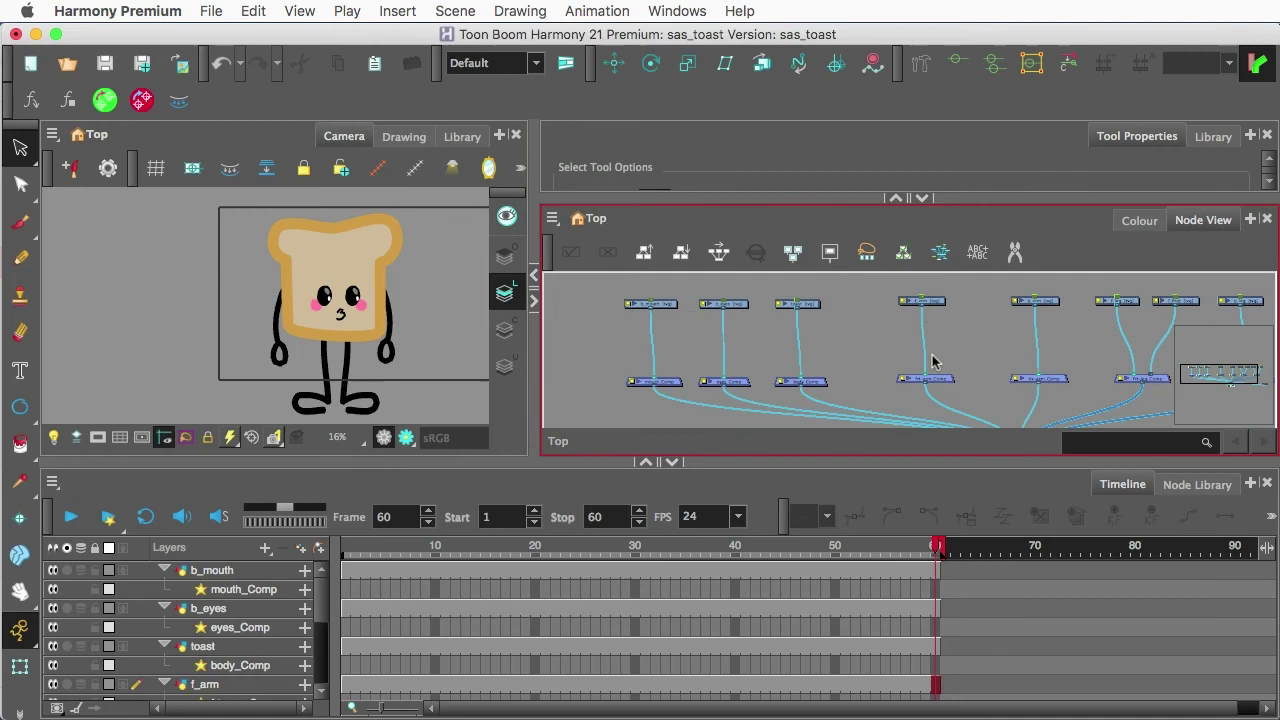
{"action": "scroll", "coordinate": [953, 375], "scroll_direction": "up", "scroll_amount": 1}
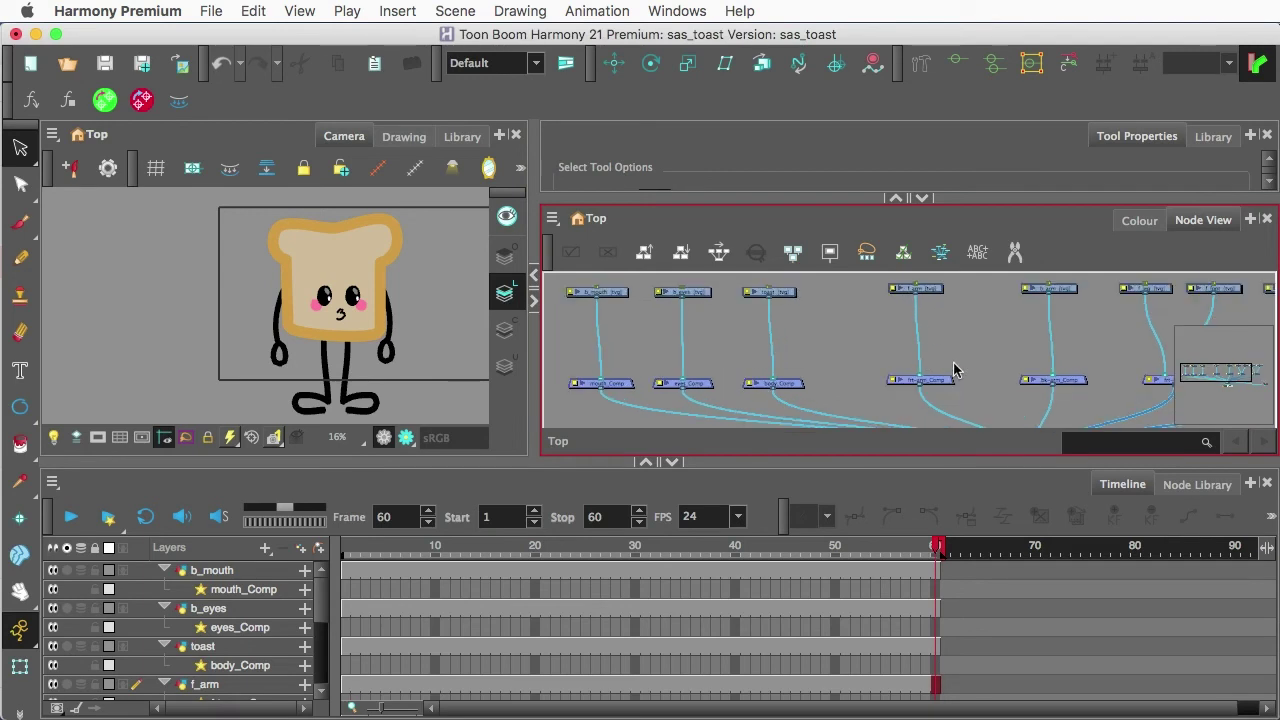
{"action": "scroll", "coordinate": [930, 383], "scroll_direction": "up", "scroll_amount": 3}
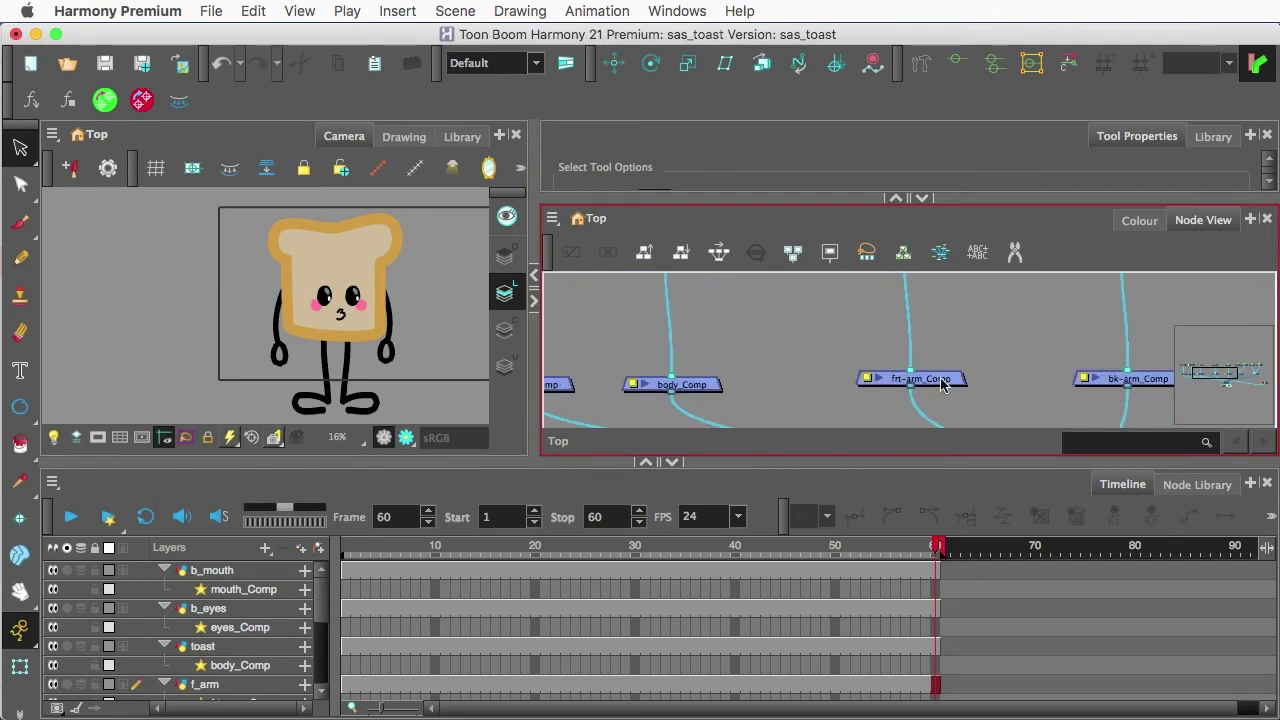
{"action": "scroll", "coordinate": [943, 383], "scroll_direction": "down", "scroll_amount": 2}
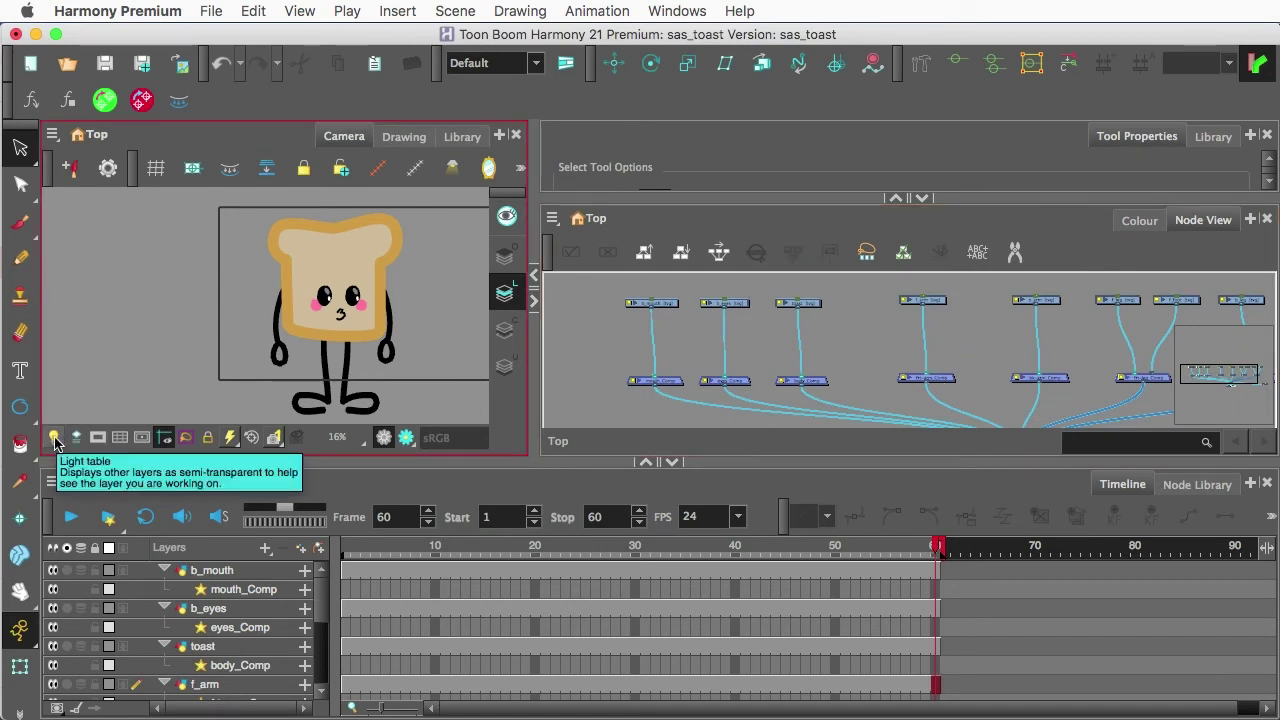
{"action": "left_click", "coordinate": [54, 440]}
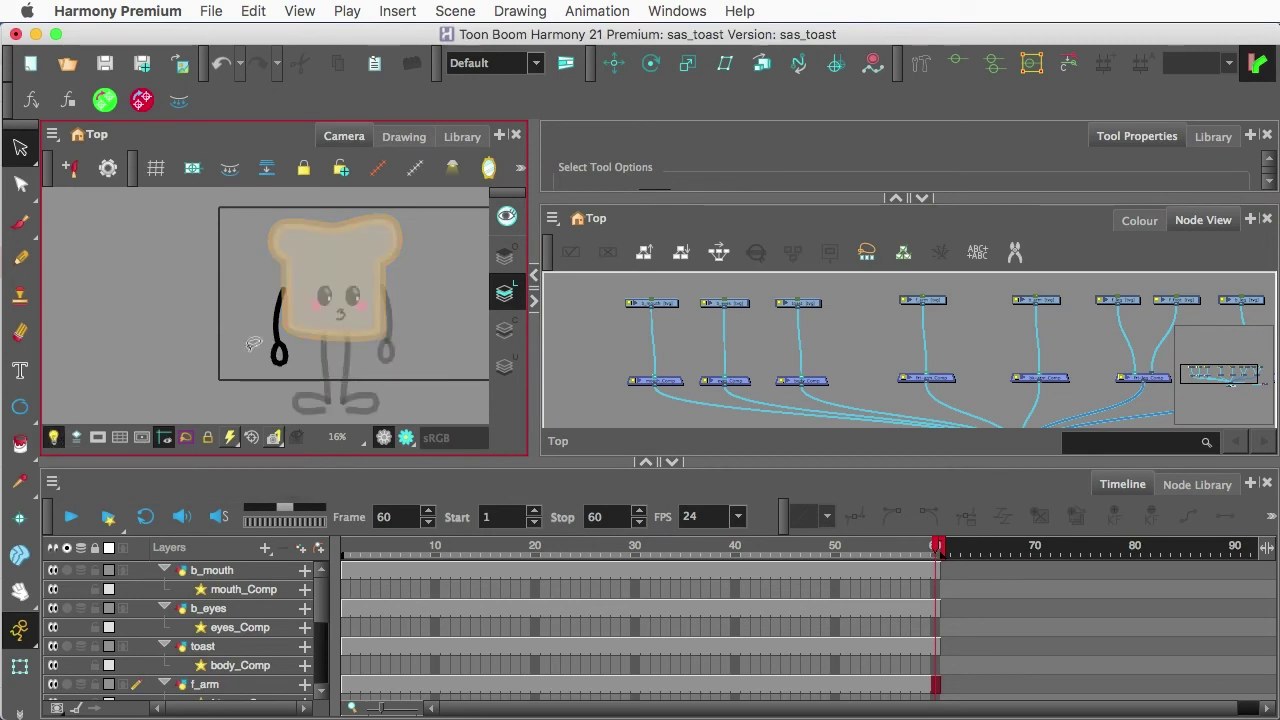
{"action": "scroll", "coordinate": [287, 315], "scroll_direction": "up", "scroll_amount": 1}
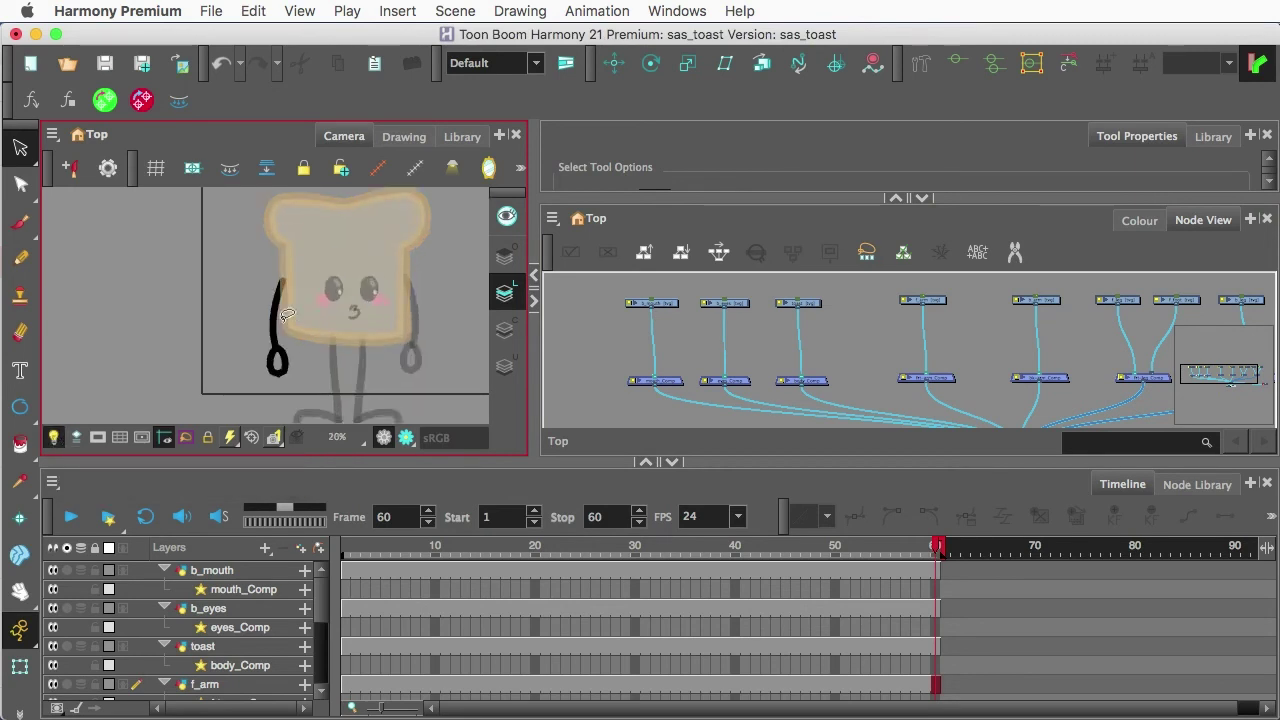
Step: Rename the f_arm drawing layer as f_upr_arm and copy the new name
{"action": "left_click", "coordinate": [938, 301]}
{"action": "scroll", "coordinate": [938, 301], "scroll_direction": "up", "scroll_amount": 3}
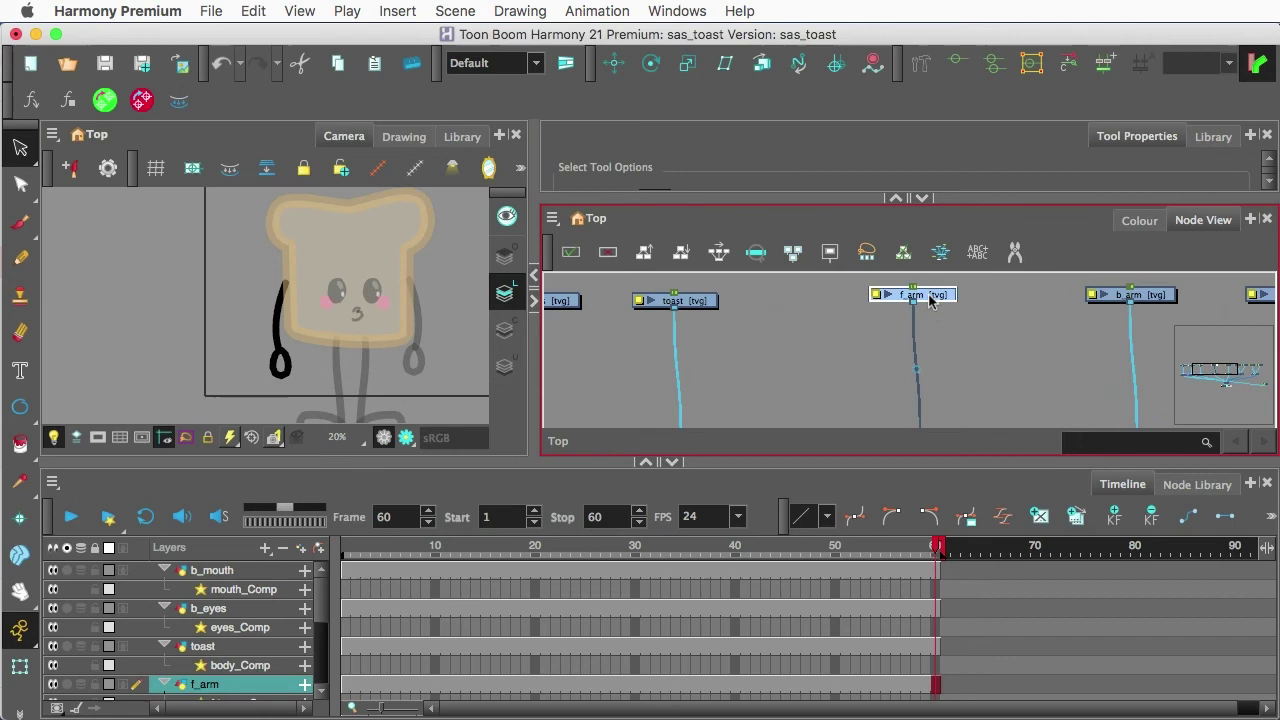
{"action": "scroll", "coordinate": [922, 300], "scroll_direction": "down", "scroll_amount": 3}
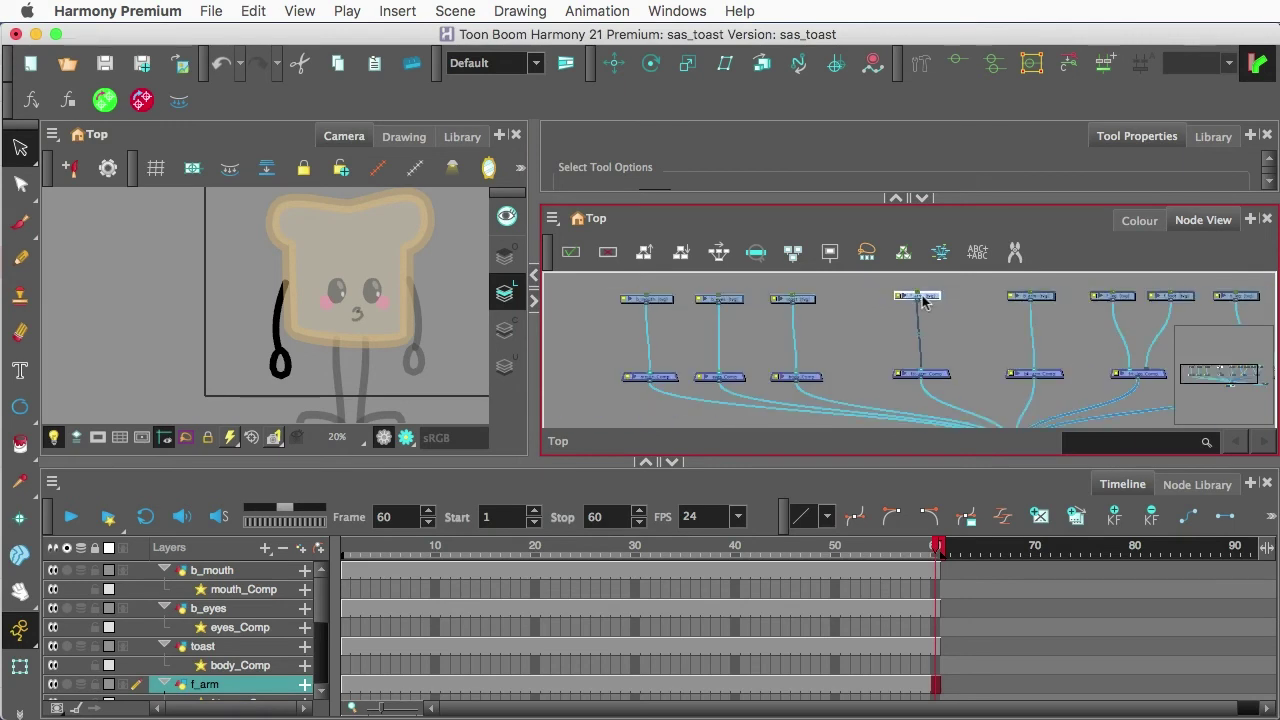
{"action": "scroll", "coordinate": [920, 297], "scroll_direction": "up", "scroll_amount": 2}
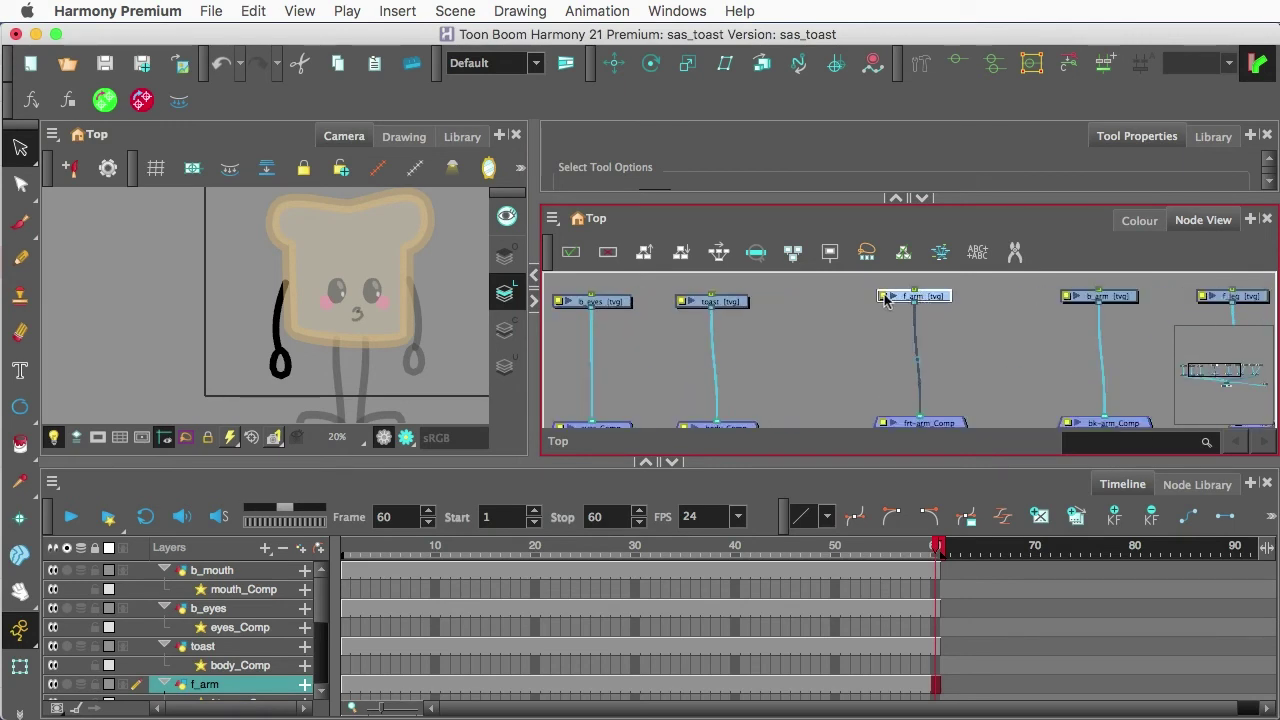
{"action": "double_click", "coordinate": [885, 300]}
{"action": "left_click", "coordinate": [353, 96]}
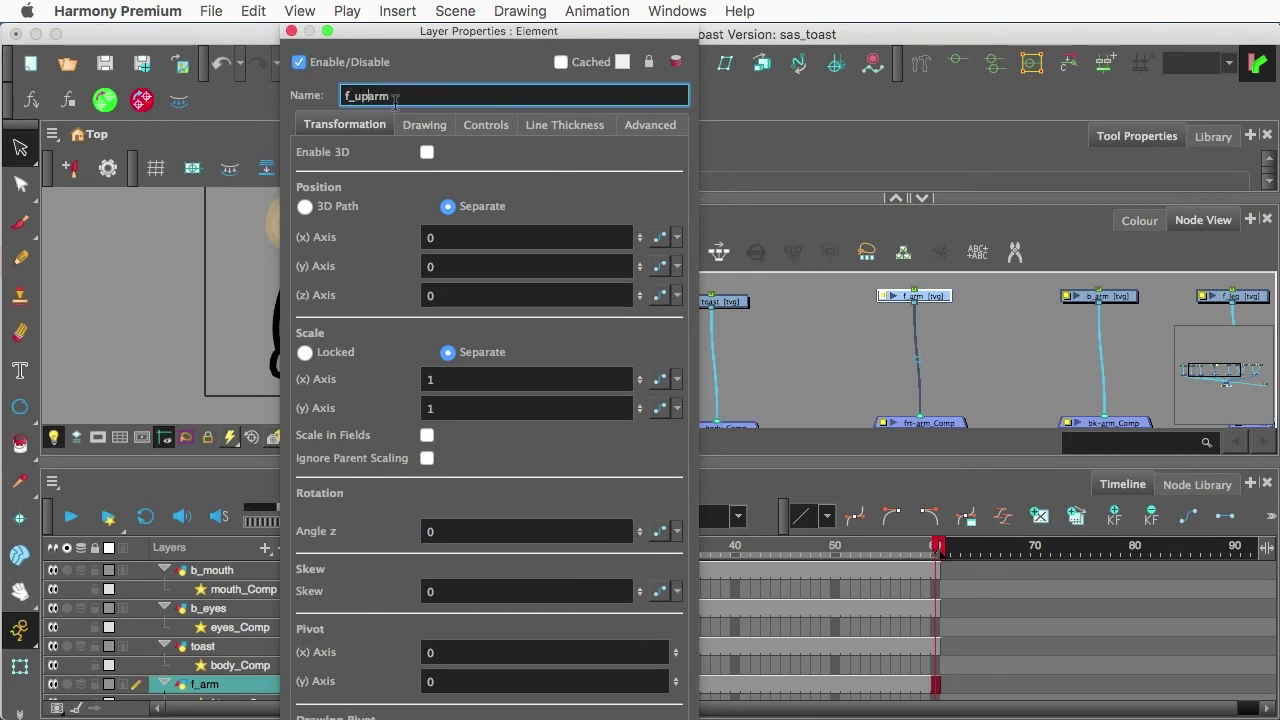
{"action": "type", "text": "upr_"}
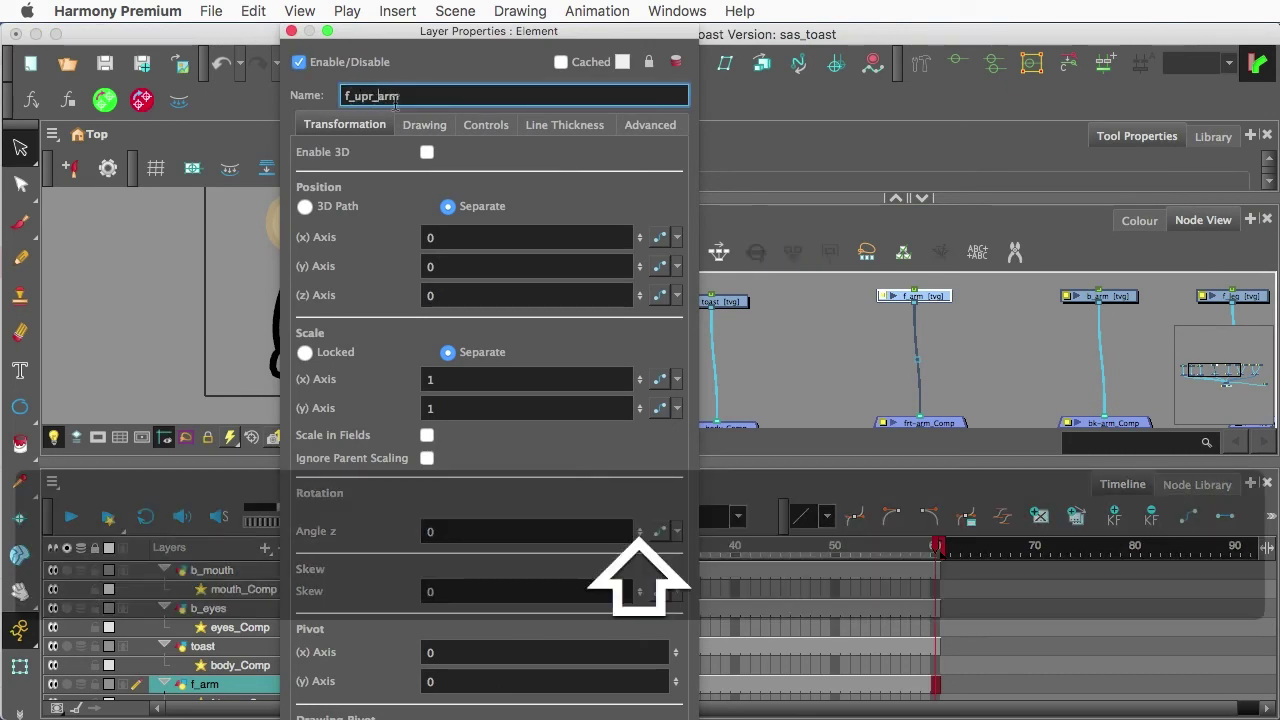
{"action": "double_click", "coordinate": [373, 94]}
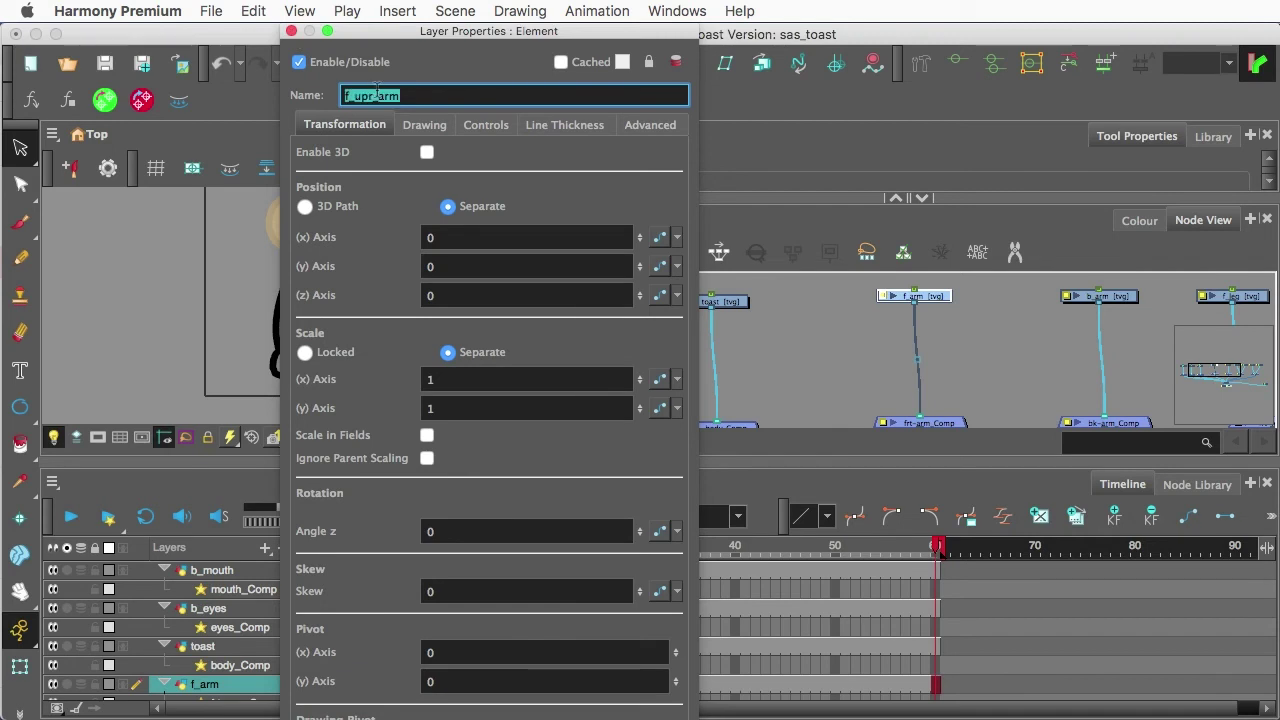
{"action": "key", "text": "super+c"}
{"action": "key", "text": "Return"}
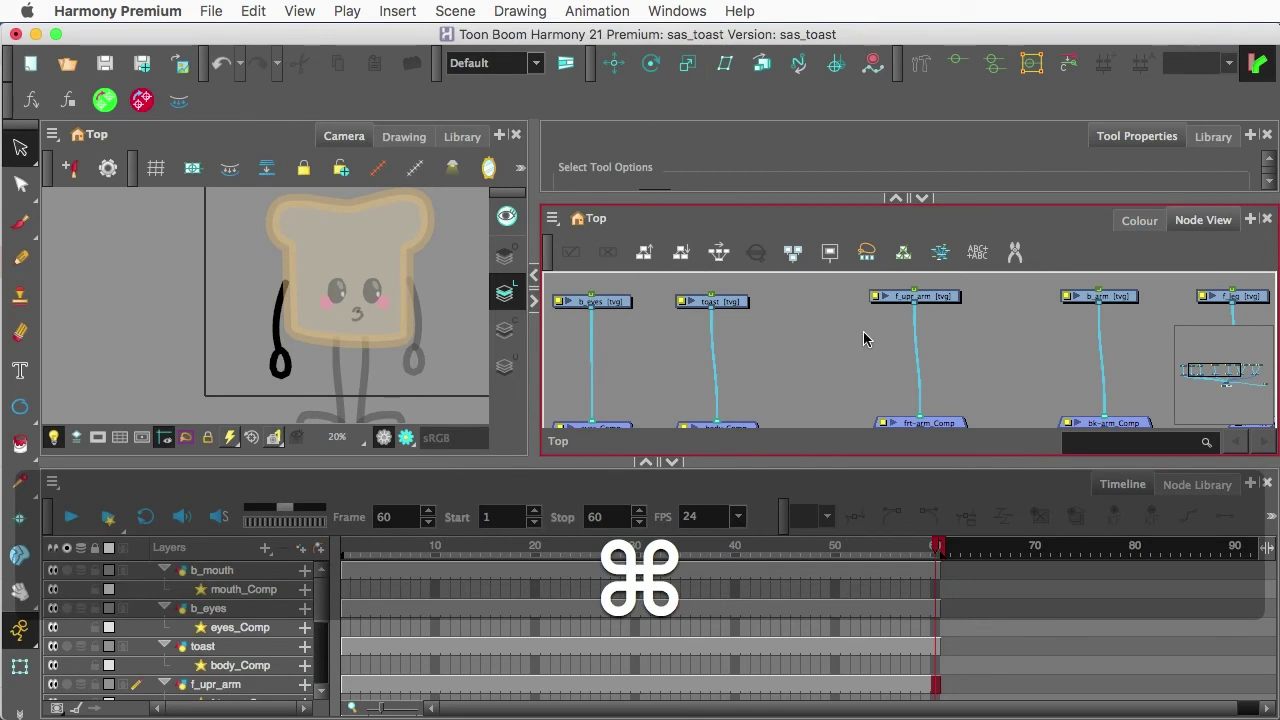
Step: Add a vector drawing layer named f_lwr_arm, adapting the copied upper arm name
{"action": "key", "text": "super+r"}
{"action": "key", "text": "super+v"}
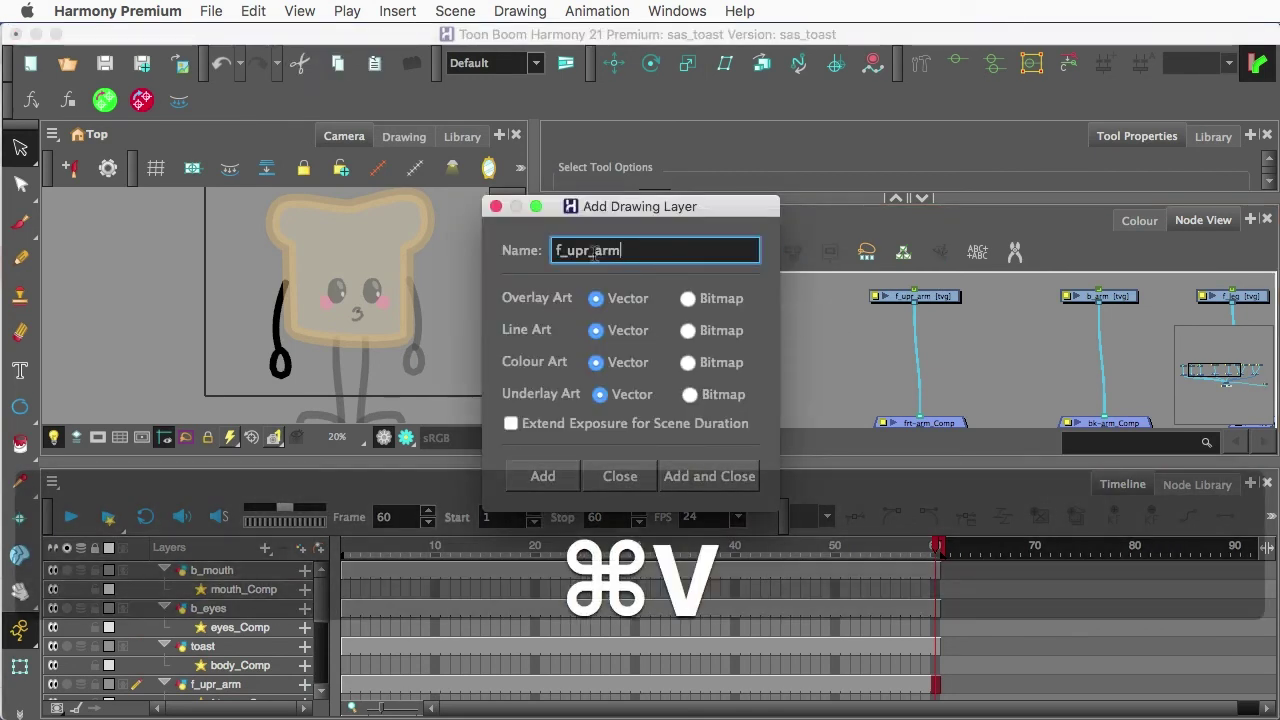
{"action": "left_click_drag", "start_coordinate": [589, 250], "coordinate": [567, 252]}
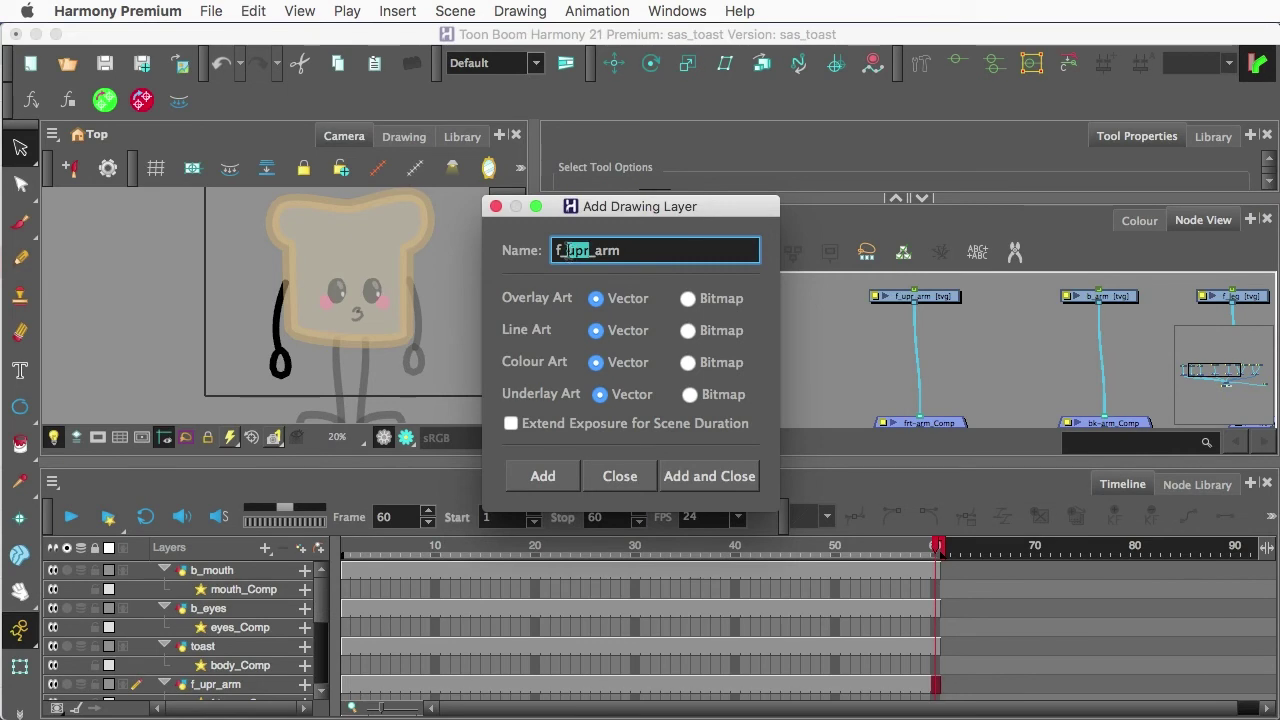
{"action": "key", "text": "BackSpace"}
{"action": "type", "text": "lwr"}
{"action": "left_click", "coordinate": [543, 476]}
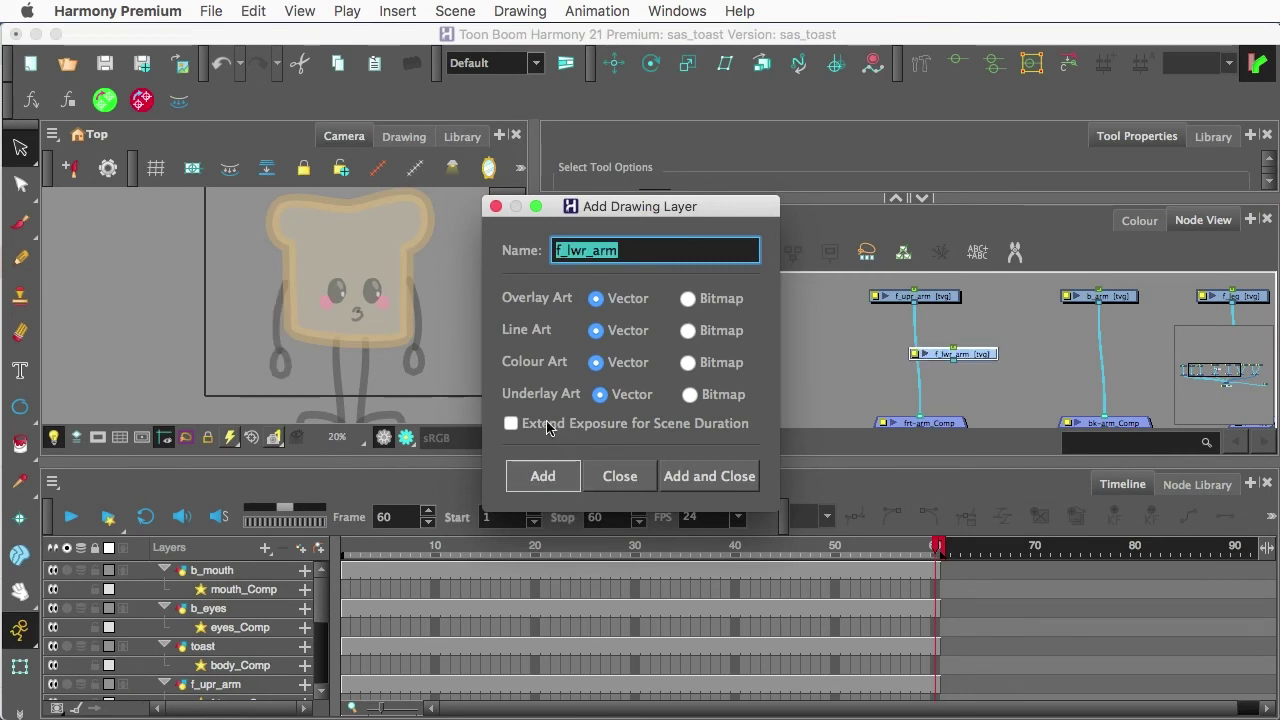
Step: Add a second vector drawing layer named f_hand and finish adding layers
{"action": "left_click", "coordinate": [597, 253]}
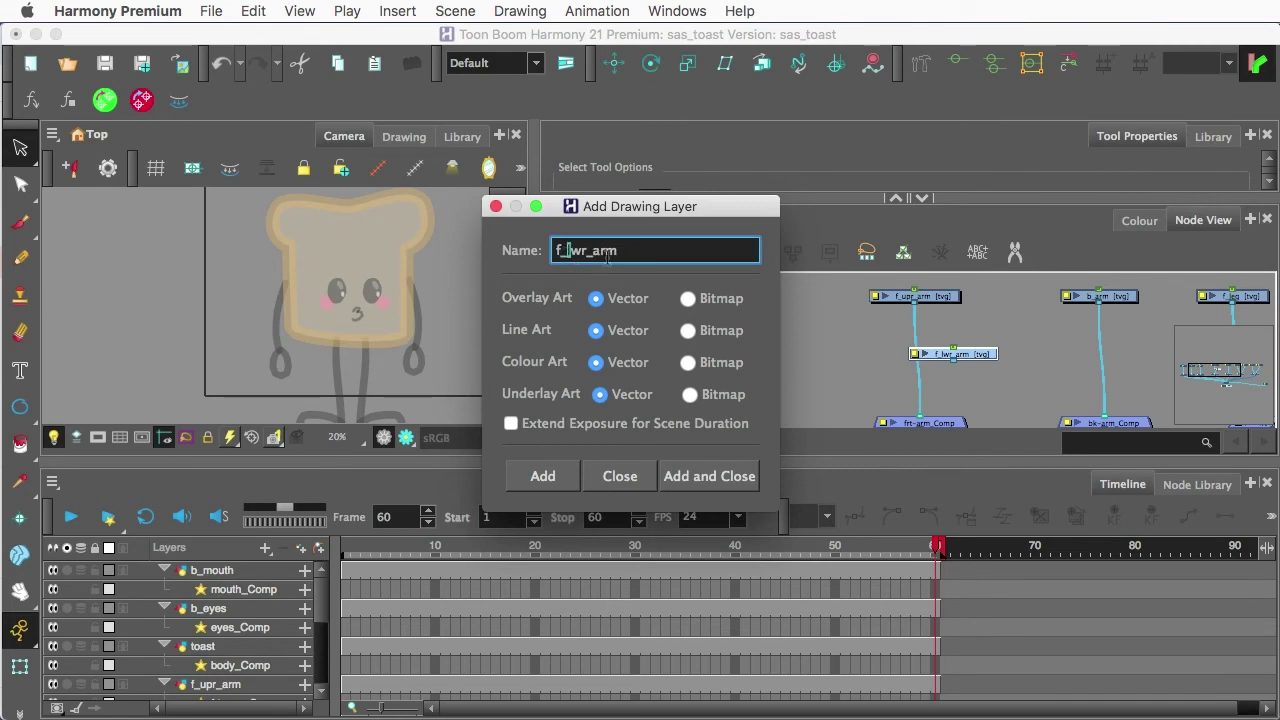
{"action": "left_click_drag", "start_coordinate": [567, 253], "coordinate": [628, 257]}
{"action": "type", "text": "hand"}
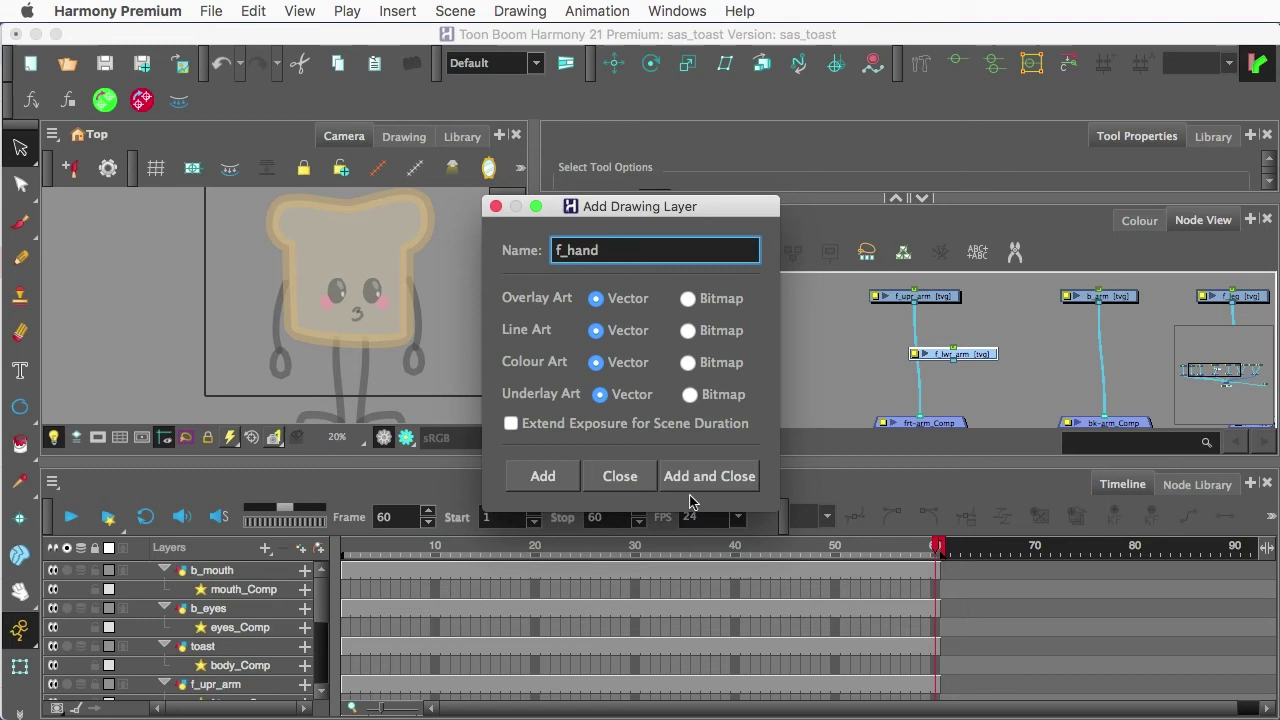
{"action": "left_click", "coordinate": [693, 476]}
Step: Arrange the f_upr_arm, f_lwr_arm and f_hand drawings side by side in one row above the frt-arm composite
{"action": "left_click_drag", "start_coordinate": [975, 360], "coordinate": [1030, 305]}
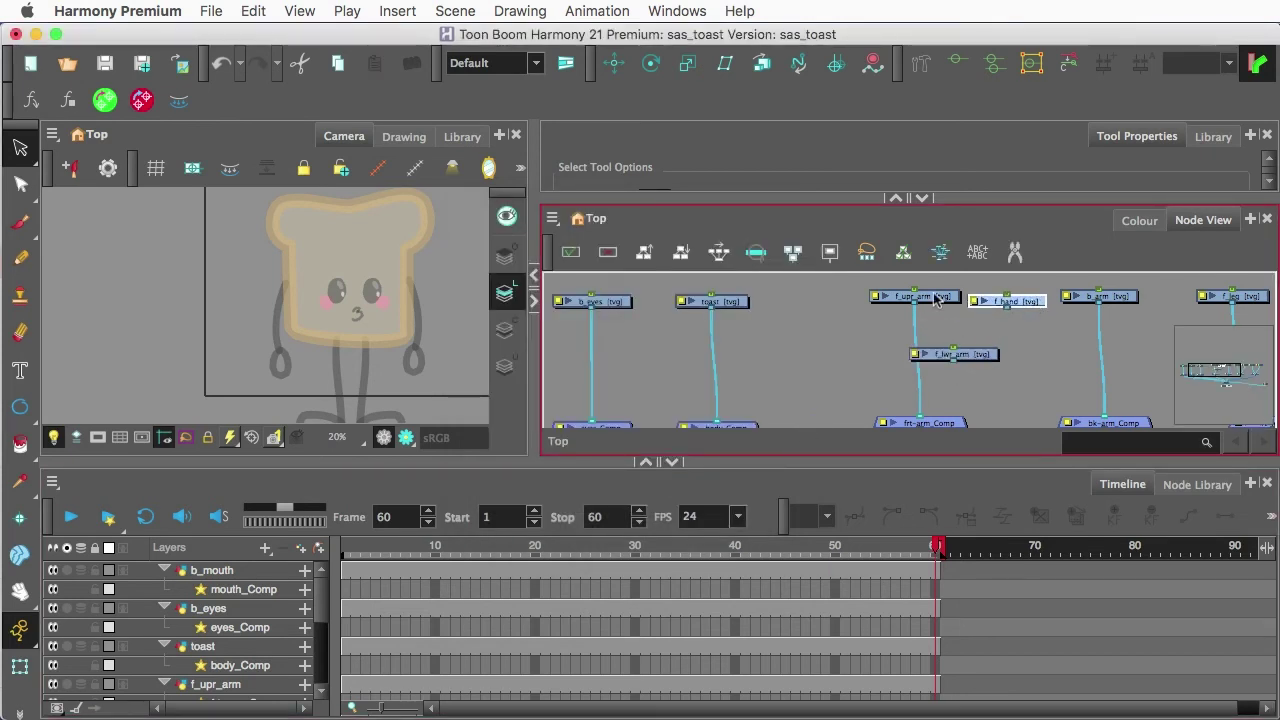
{"action": "left_click_drag", "start_coordinate": [940, 298], "coordinate": [858, 299]}
{"action": "left_click_drag", "start_coordinate": [975, 360], "coordinate": [942, 307]}
{"action": "left_click_drag", "start_coordinate": [845, 305], "coordinate": [830, 309]}
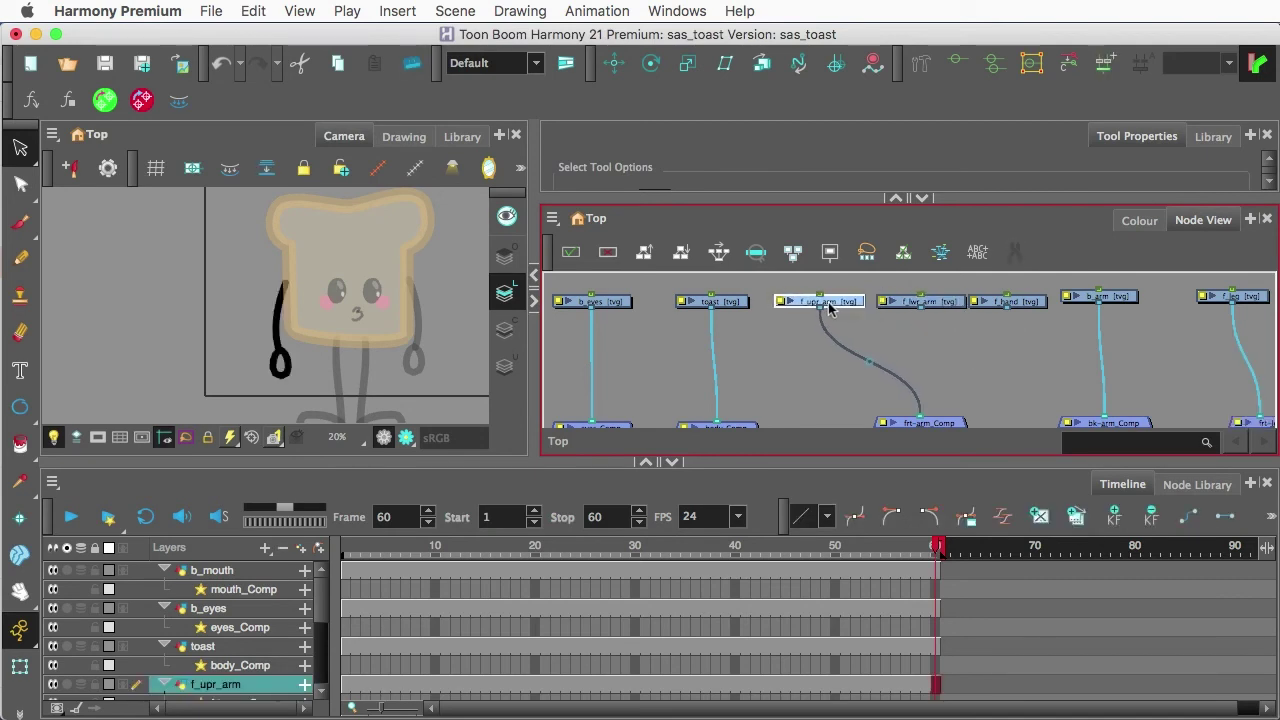
Step: Connect the f_lwr_arm and f_hand drawings to the frt-arm_Comp composite, after the upper arm's connection
{"action": "left_click", "coordinate": [933, 306]}
{"action": "left_click_drag", "start_coordinate": [933, 306], "coordinate": [930, 412]}
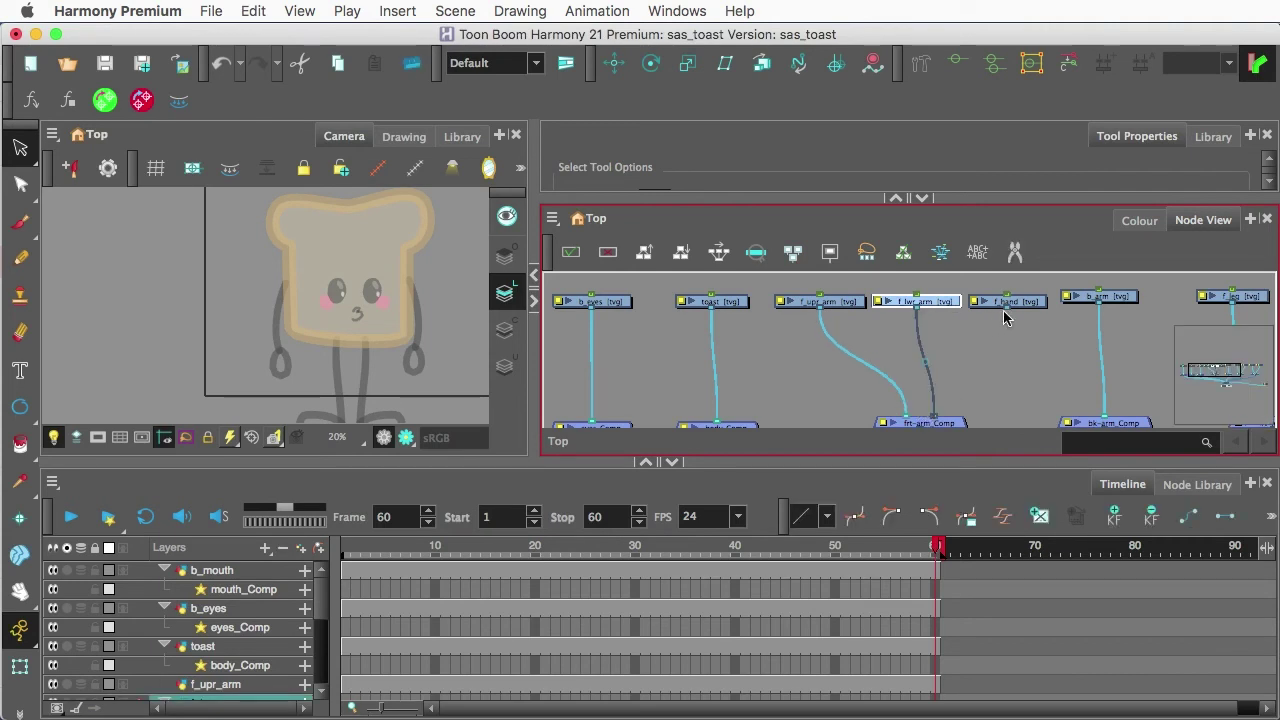
{"action": "left_click_drag", "start_coordinate": [1007, 315], "coordinate": [941, 415]}
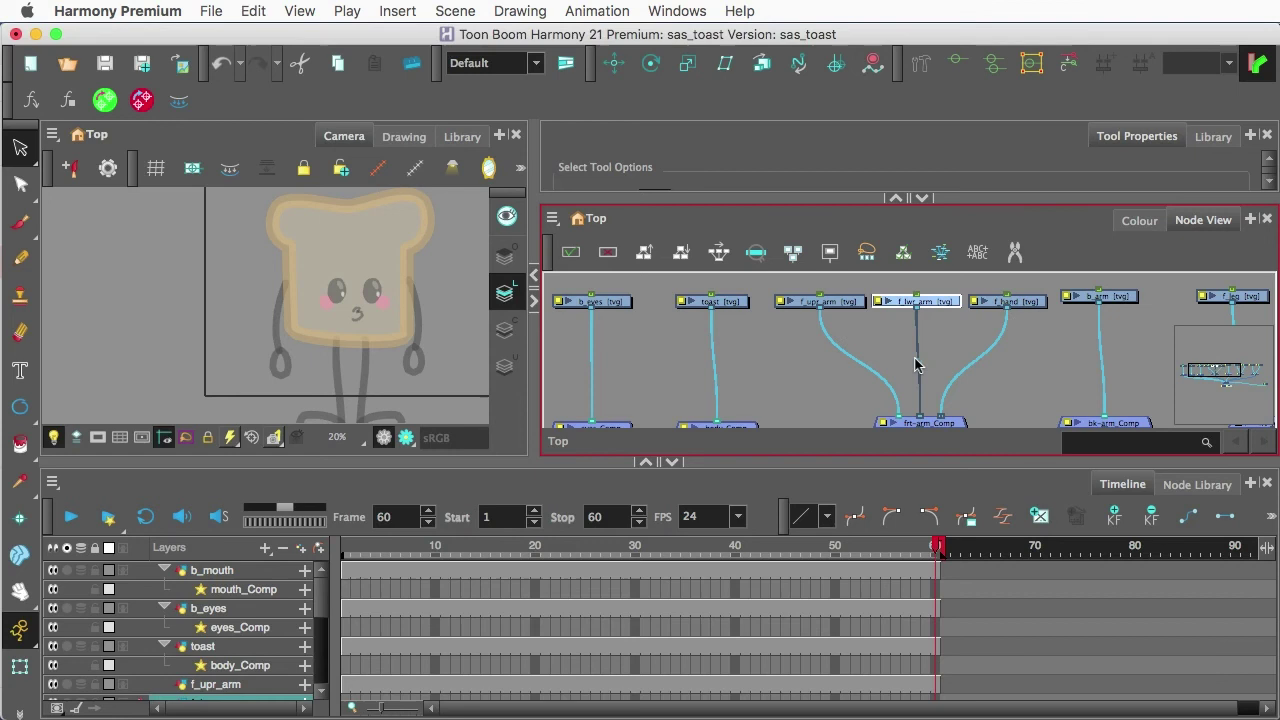
Step: Cut the hand loop out of the f_upr_arm drawing and paste it into the f_hand drawing
{"action": "left_click", "coordinate": [803, 305]}
{"action": "key", "text": "f"}
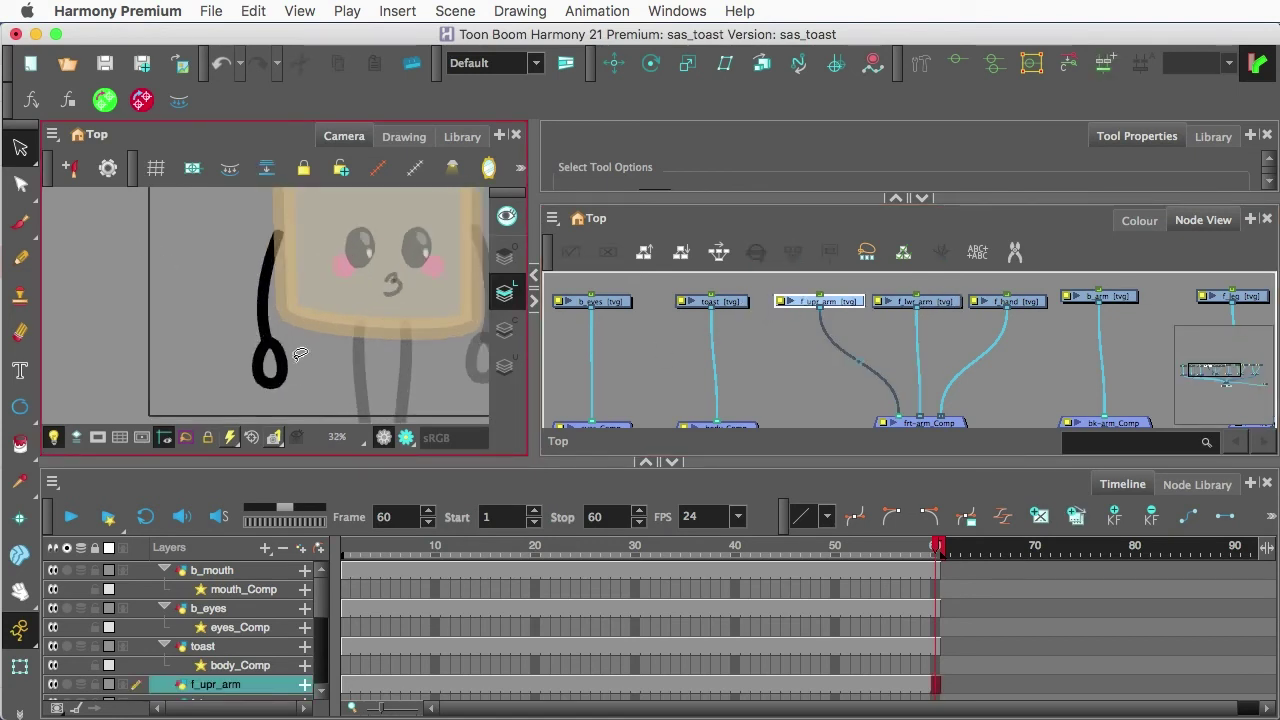
{"action": "mouse_move", "coordinate": [300, 355]}
{"action": "left_mouse_down"}
{"action": "mouse_move", "coordinate": [228, 356]}
{"action": "mouse_move", "coordinate": [295, 385]}
{"action": "left_mouse_up"}
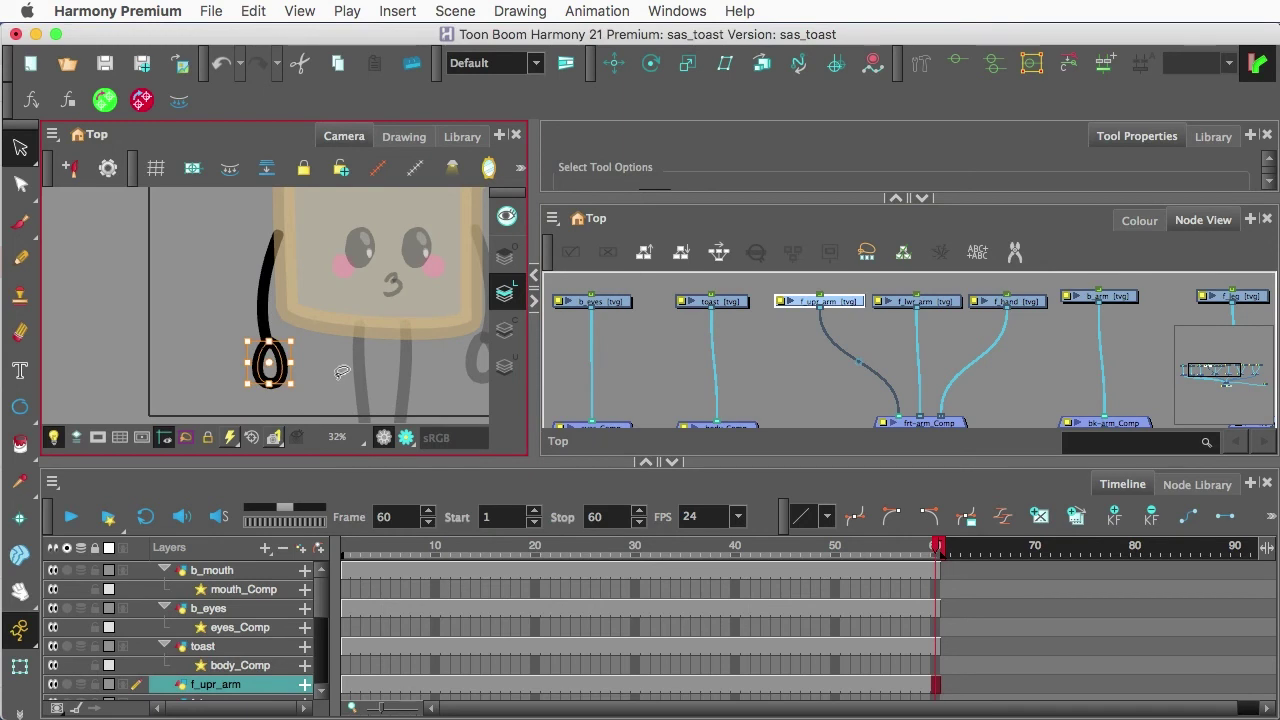
{"action": "key", "text": "super+x"}
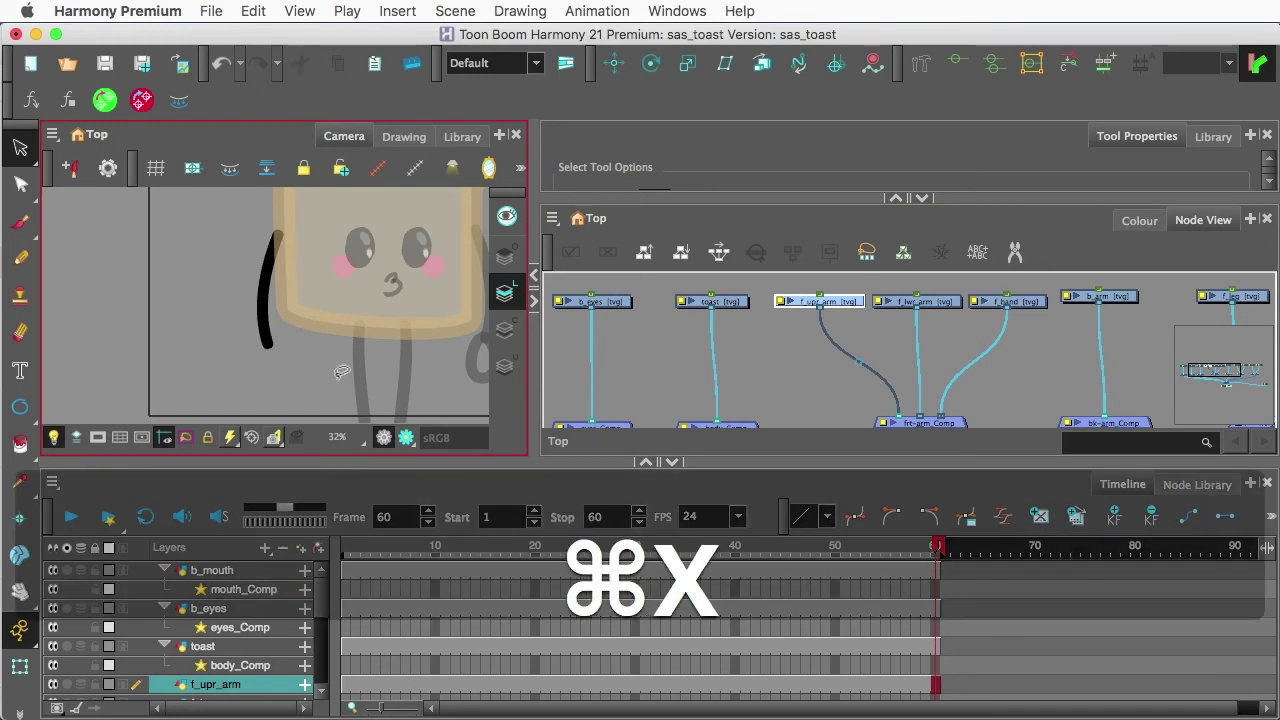
{"action": "left_click", "coordinate": [1012, 302]}
{"action": "scroll", "coordinate": [1015, 315], "scroll_direction": "up", "scroll_amount": 3}
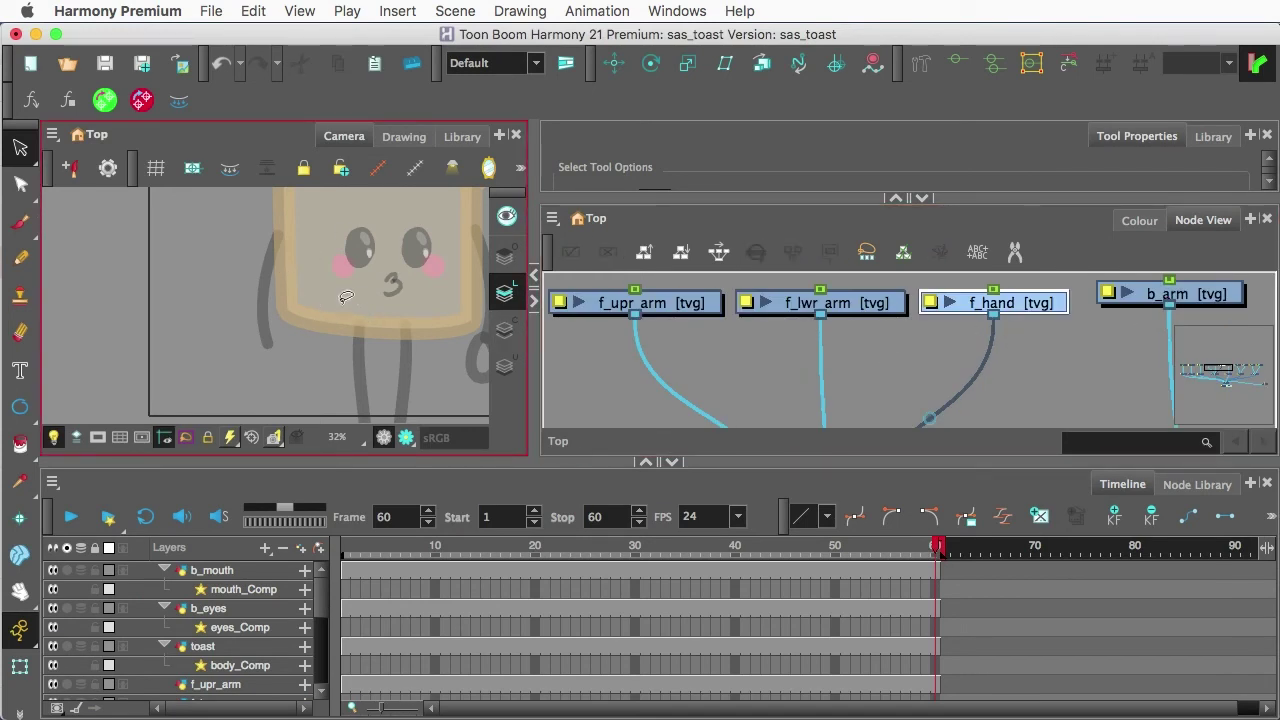
{"action": "key", "text": "super+v"}
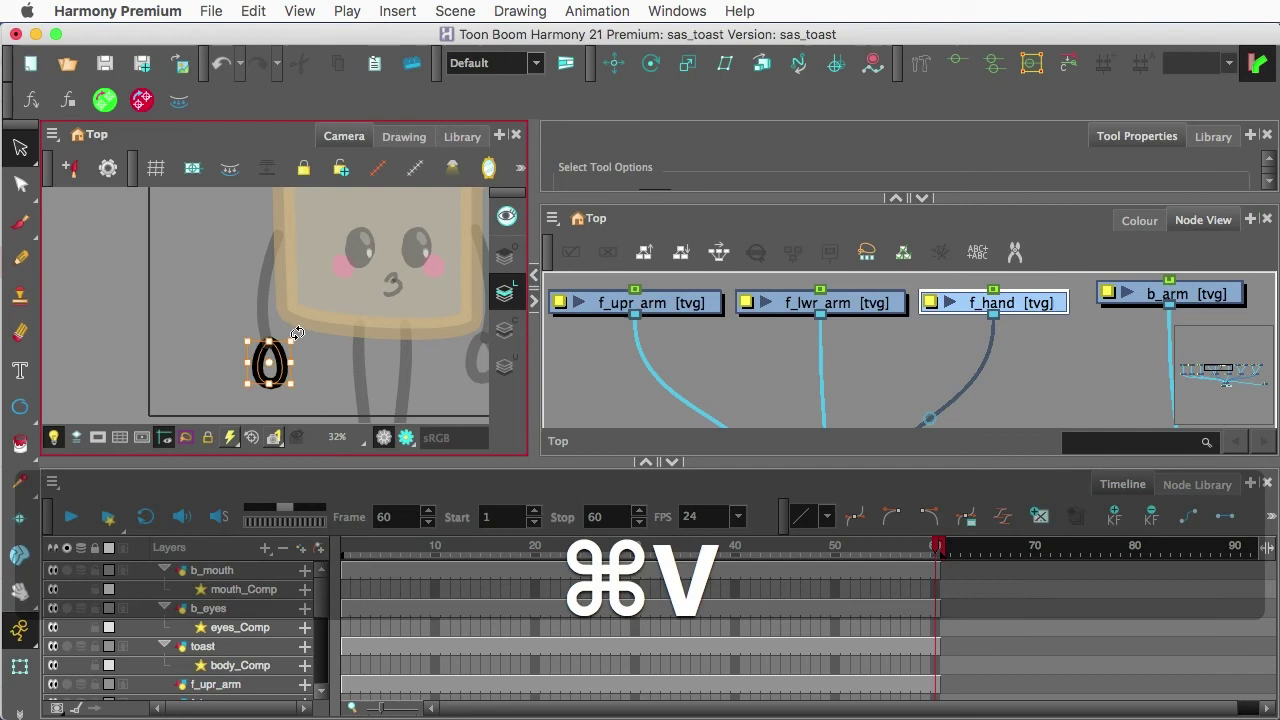
Step: Add a contour point at the elbow, midway along the f_upr_arm stroke, with the Contour Editor
{"action": "left_click", "coordinate": [656, 304]}
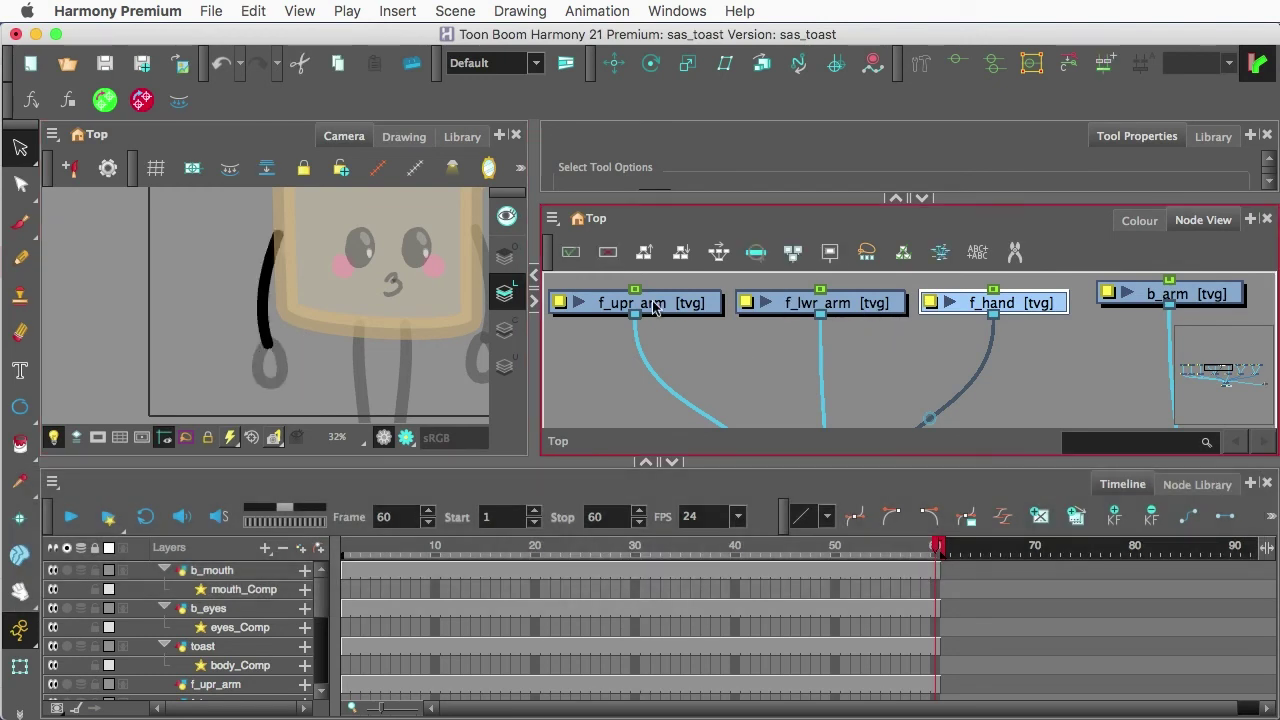
{"action": "left_click", "coordinate": [265, 289]}
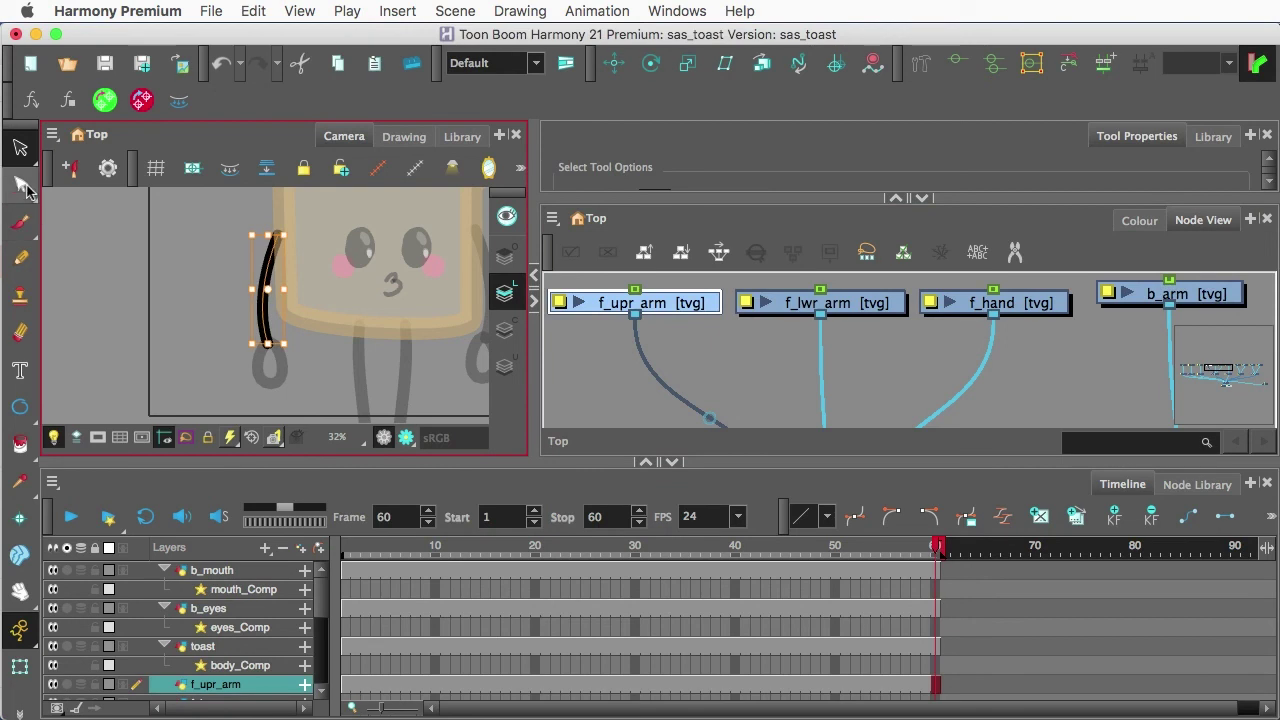
{"action": "left_click", "coordinate": [27, 190]}
{"action": "left_click", "coordinate": [100, 180]}
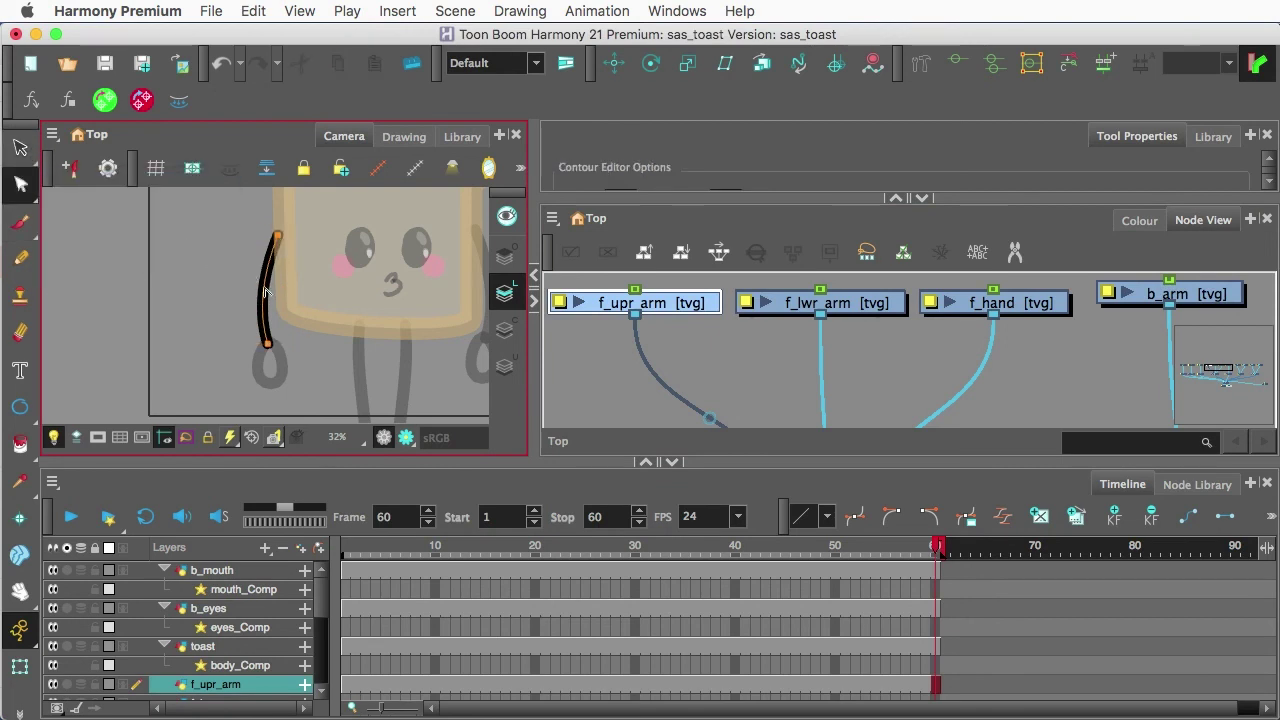
{"action": "scroll", "coordinate": [268, 303], "scroll_direction": "up", "scroll_amount": 1}
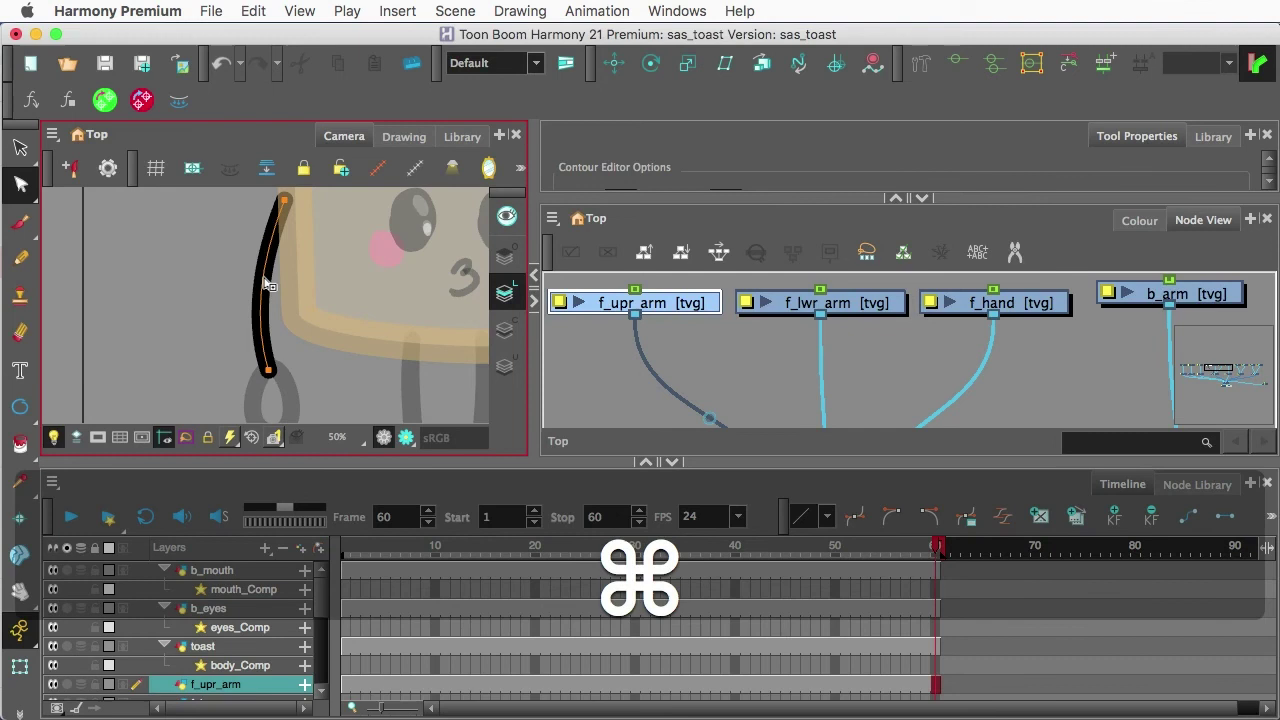
{"action": "left_click", "coordinate": [264, 280], "text": "super"}
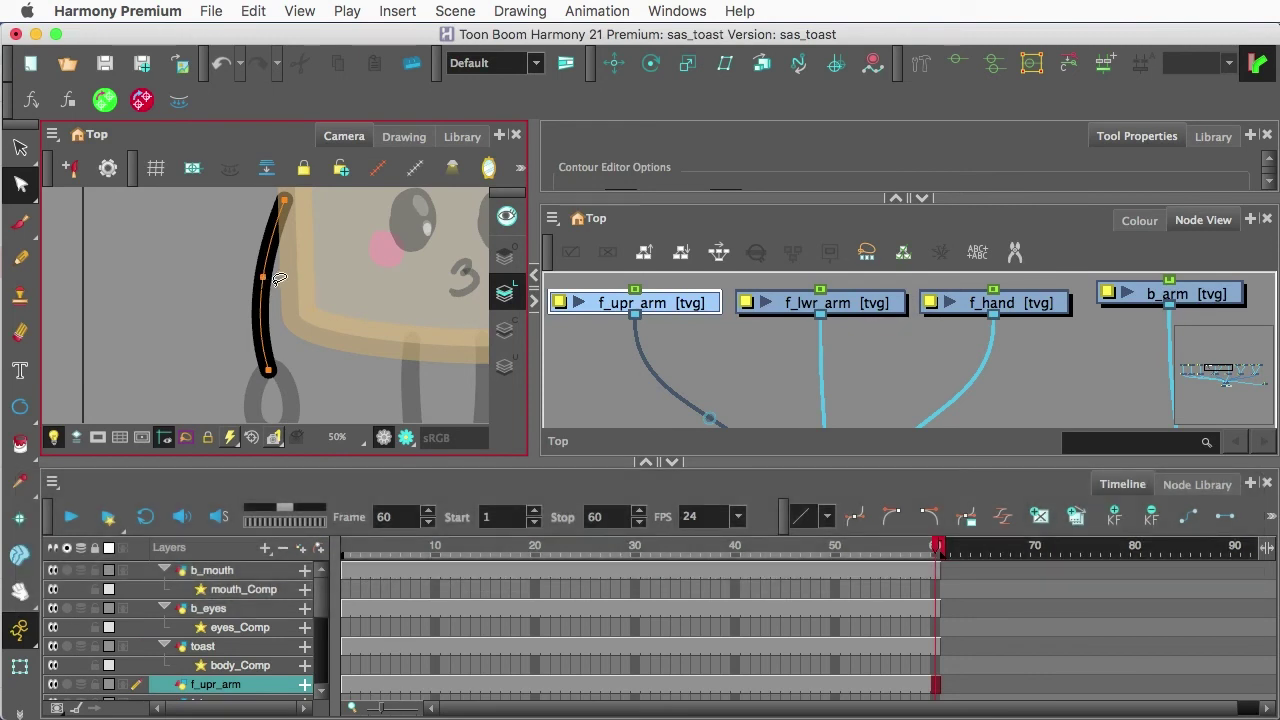
Step: Copy the whole arm stroke in the f_upr_arm drawing with the Select tool, then deselect it
{"action": "left_click", "coordinate": [20, 150]}
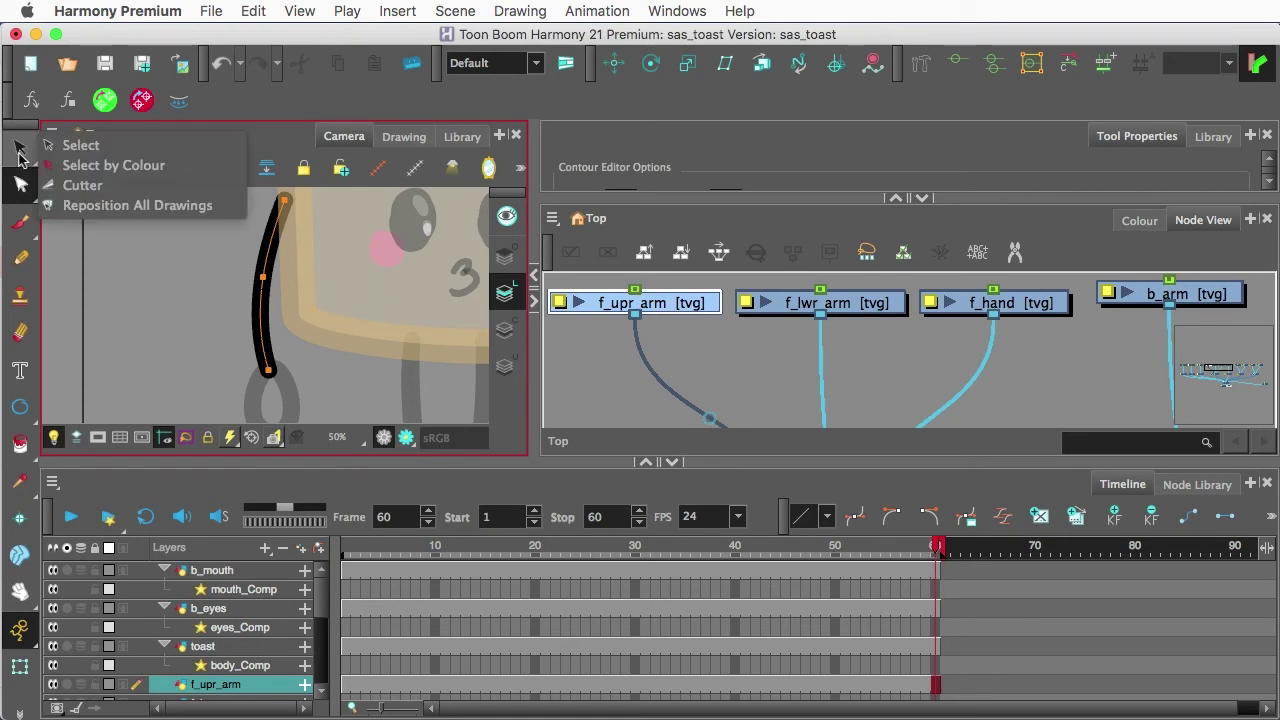
{"action": "left_click", "coordinate": [78, 147]}
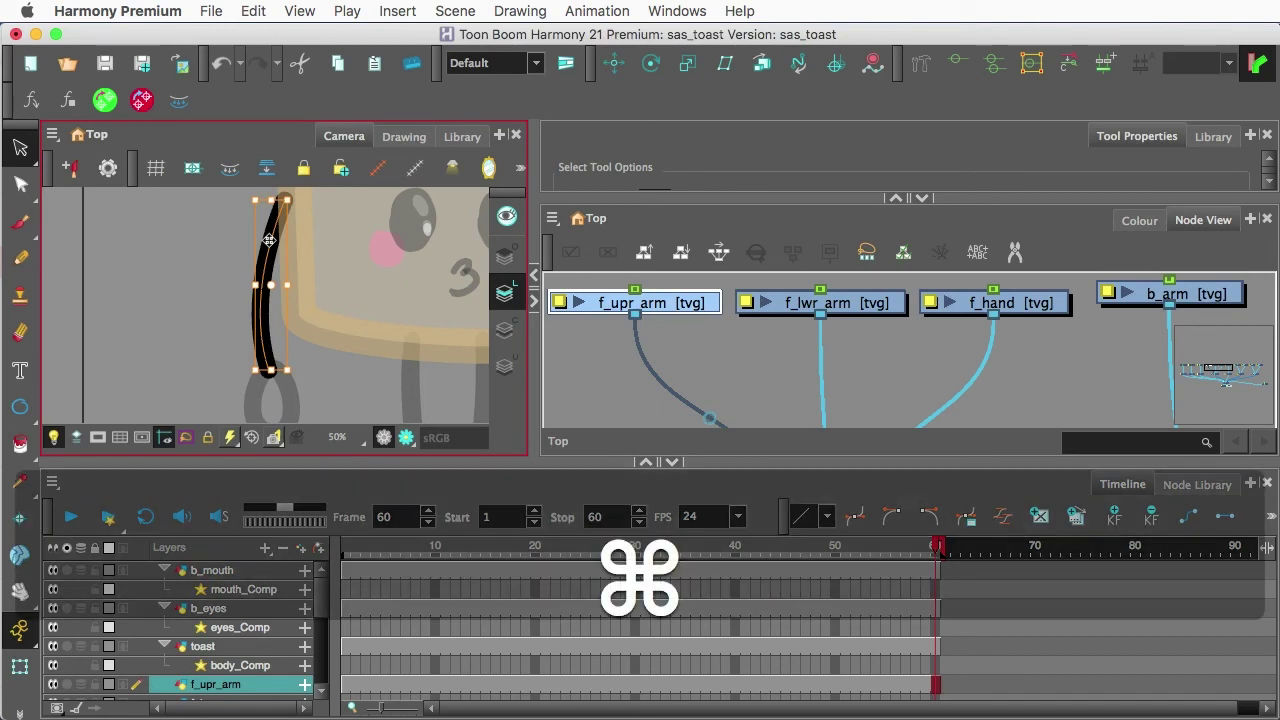
{"action": "key", "text": "super+c"}
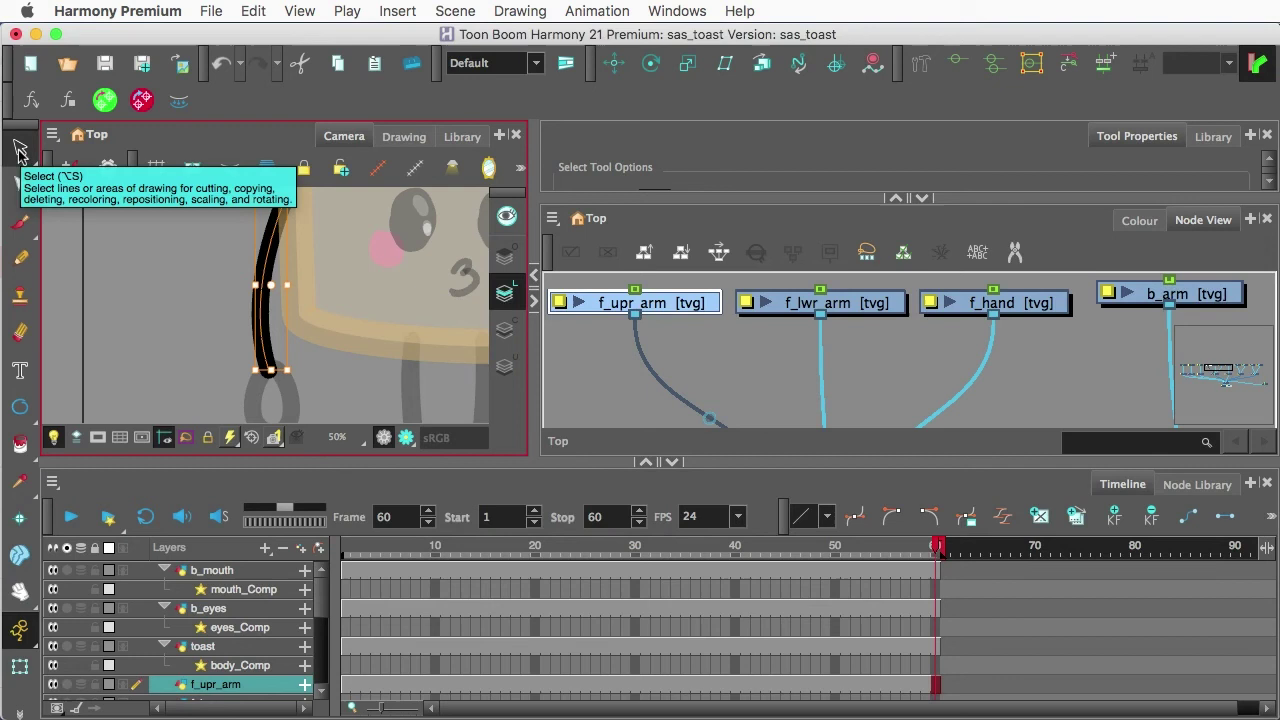
{"action": "left_click", "coordinate": [170, 243]}
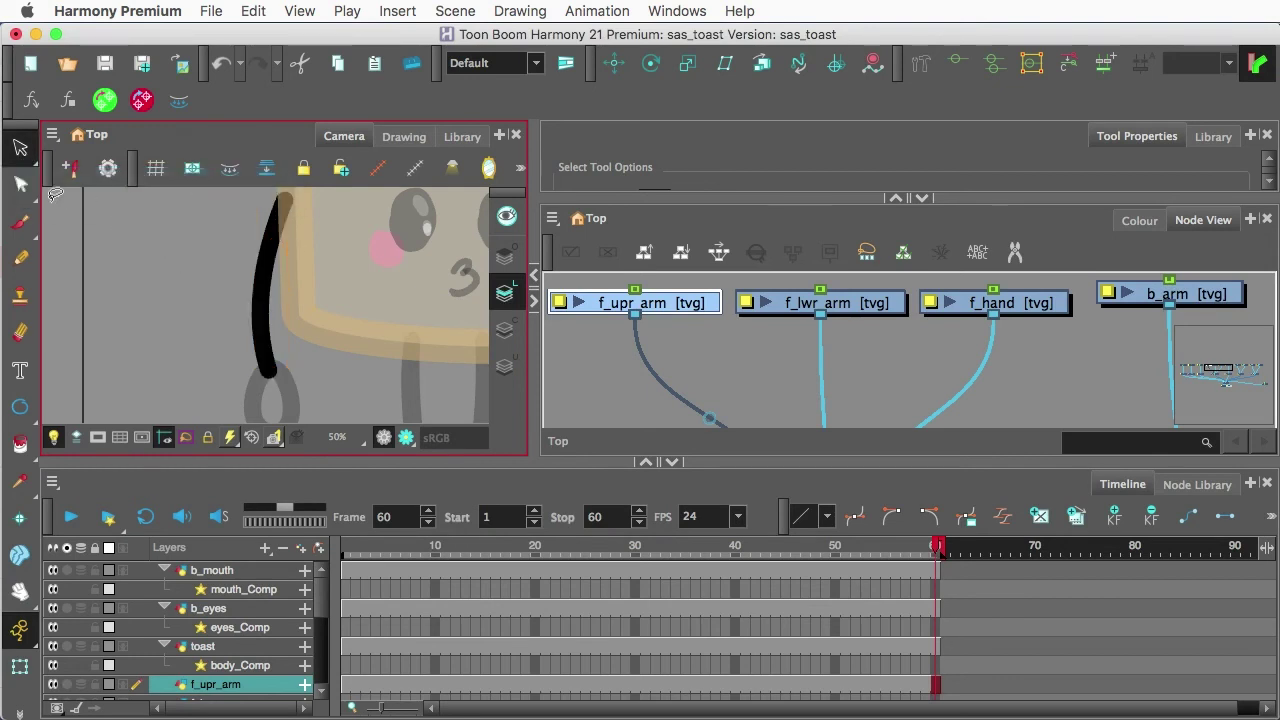
Step: Delete the segment below the elbow point from the f_upr_arm stroke with the Contour Editor
{"action": "left_click_drag", "start_coordinate": [22, 193], "coordinate": [70, 177]}
{"action": "left_click", "coordinate": [606, 305]}
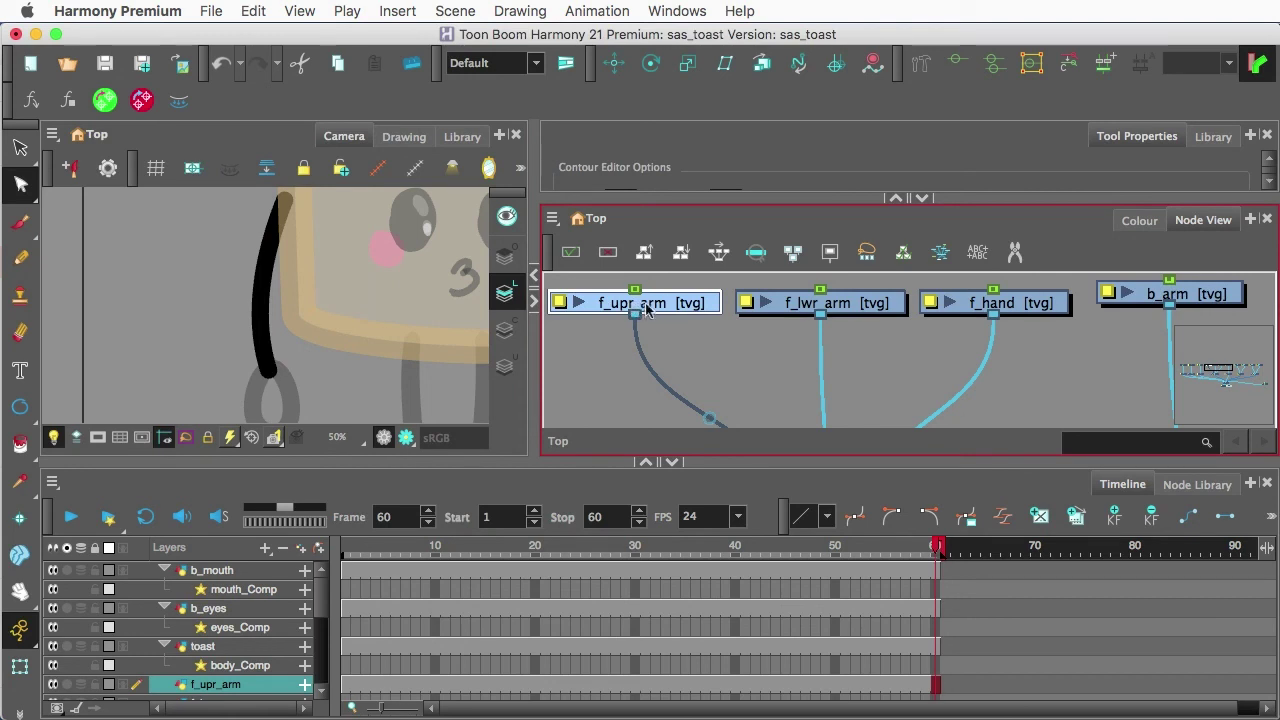
{"action": "left_click", "coordinate": [253, 330]}
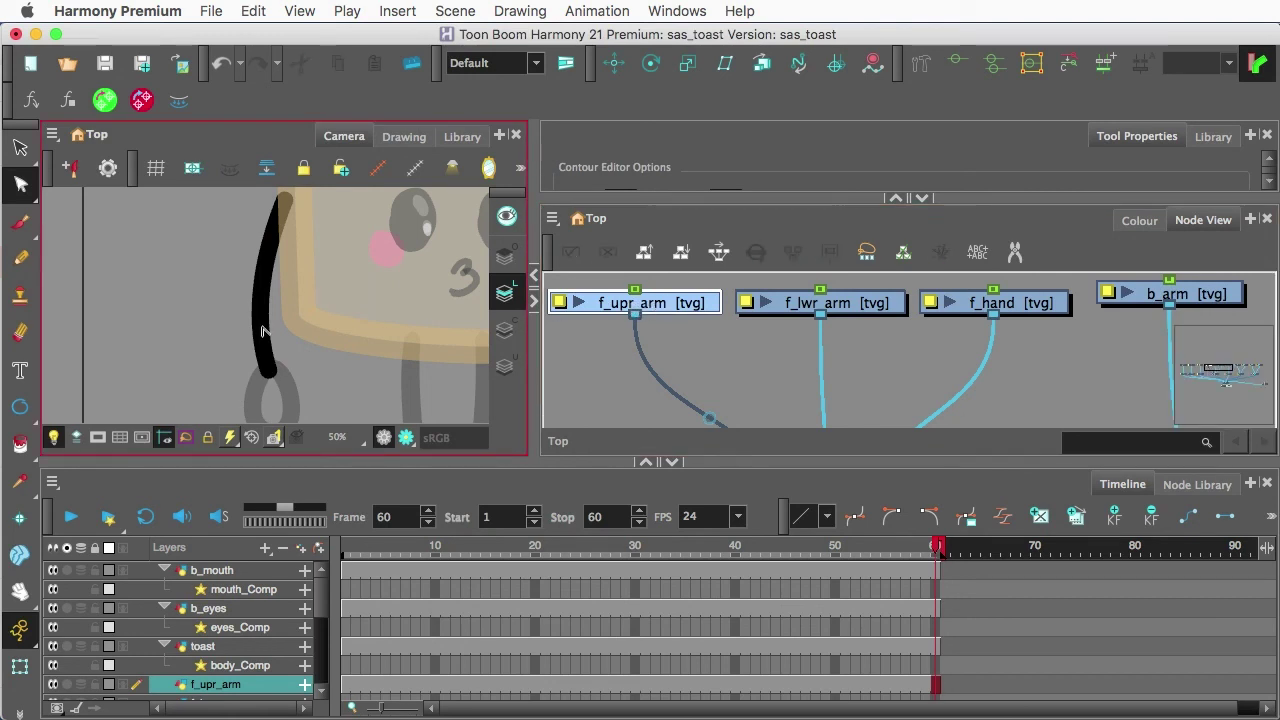
{"action": "left_click", "coordinate": [262, 331]}
{"action": "key", "text": "Delete"}
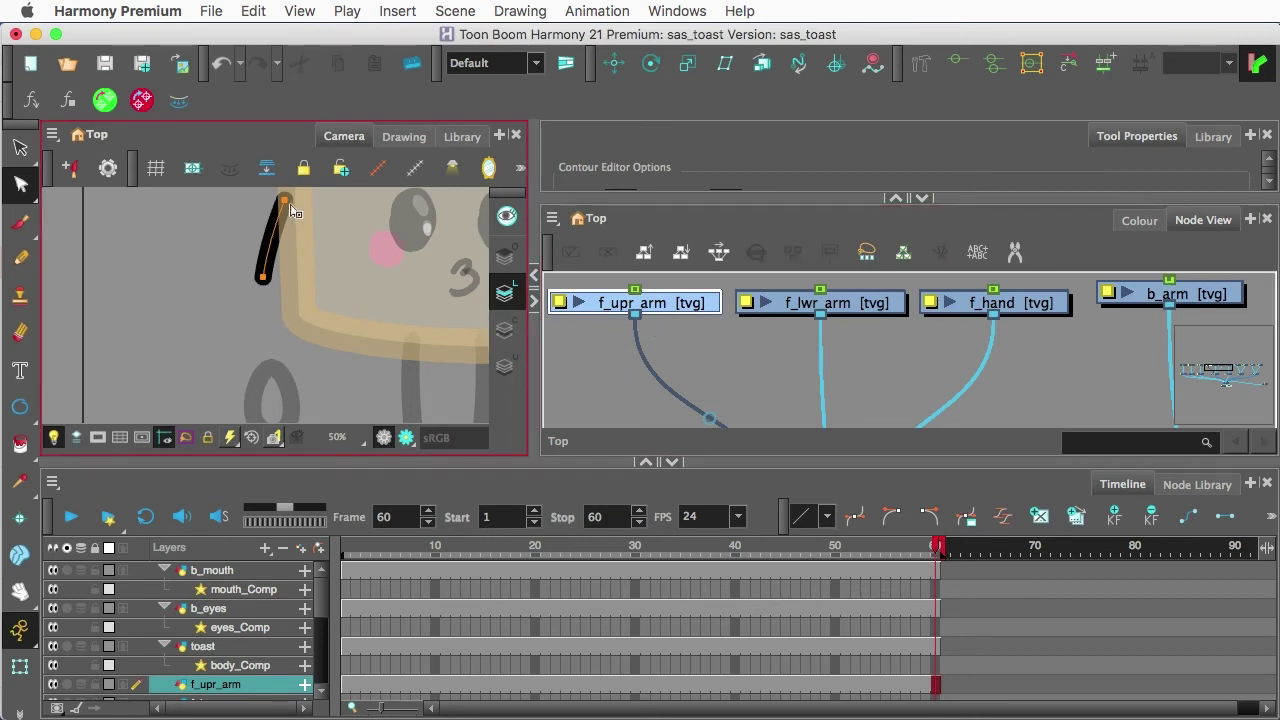
Step: Paste the copied arm stroke into the f_lwr_arm drawing with the Select tool active
{"action": "left_click", "coordinate": [795, 310]}
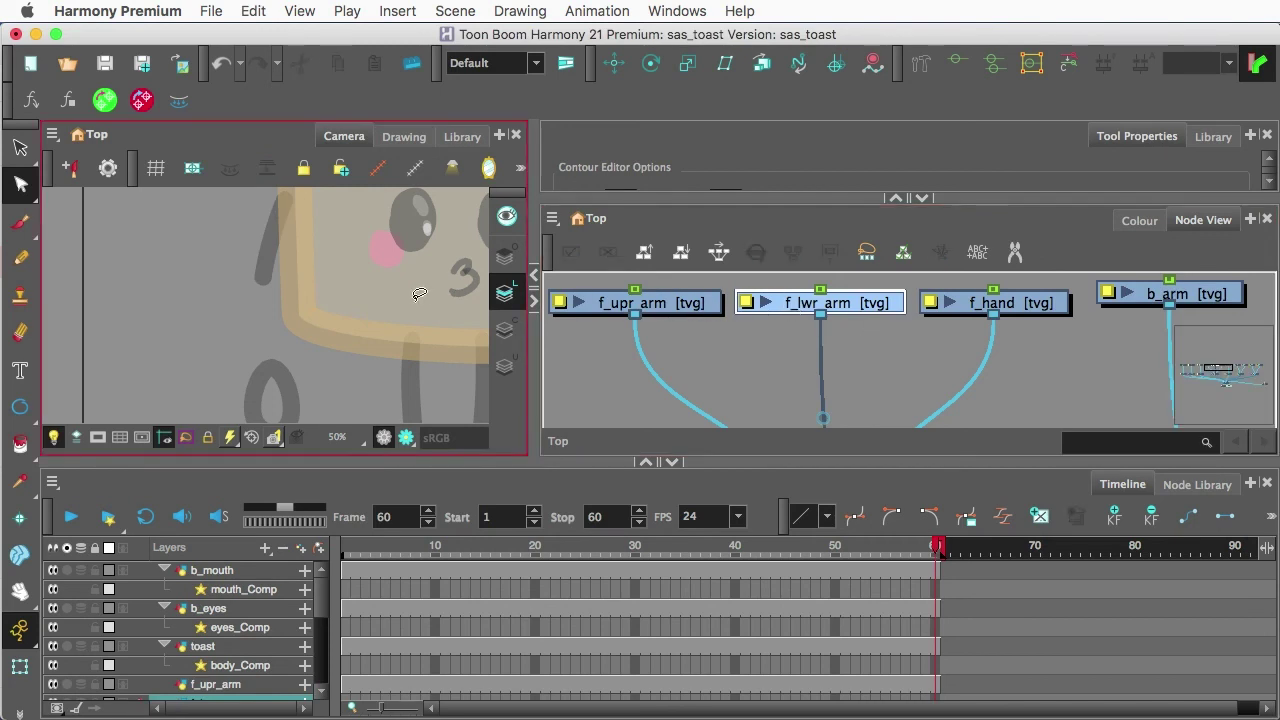
{"action": "key", "text": "super+v"}
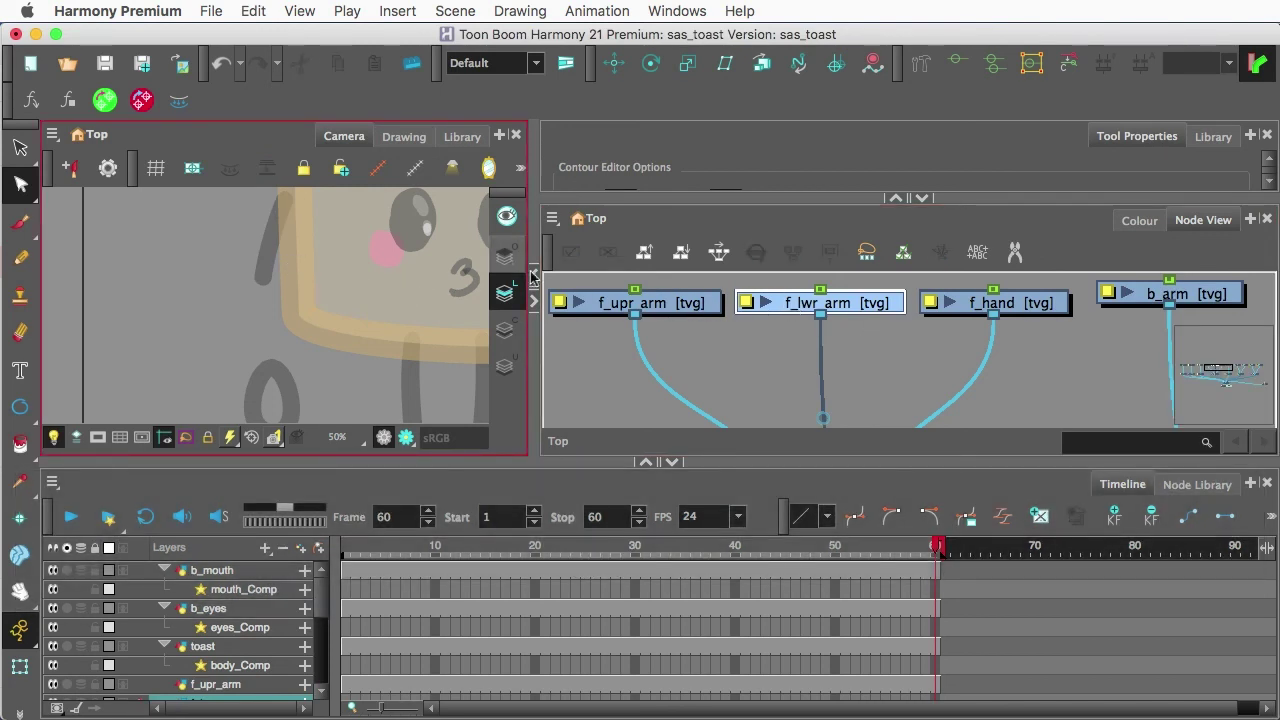
{"action": "left_click_drag", "start_coordinate": [20, 150], "coordinate": [60, 145]}
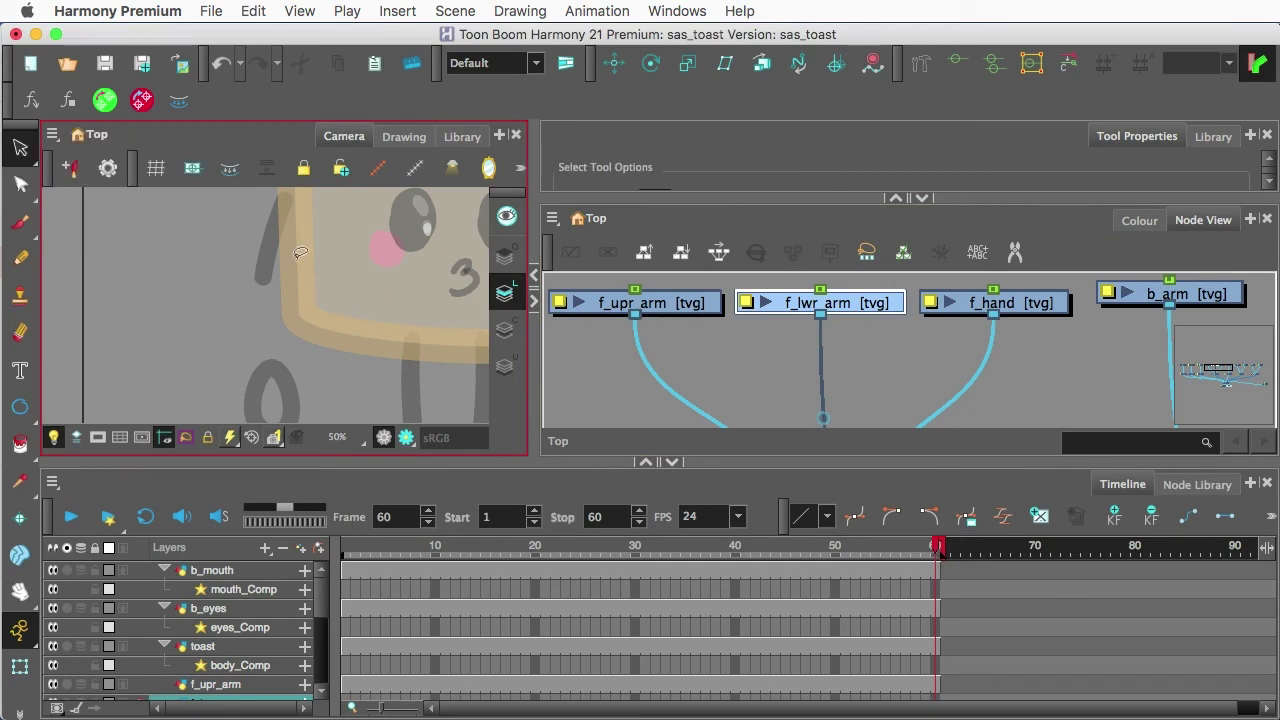
{"action": "key", "text": "super+v"}
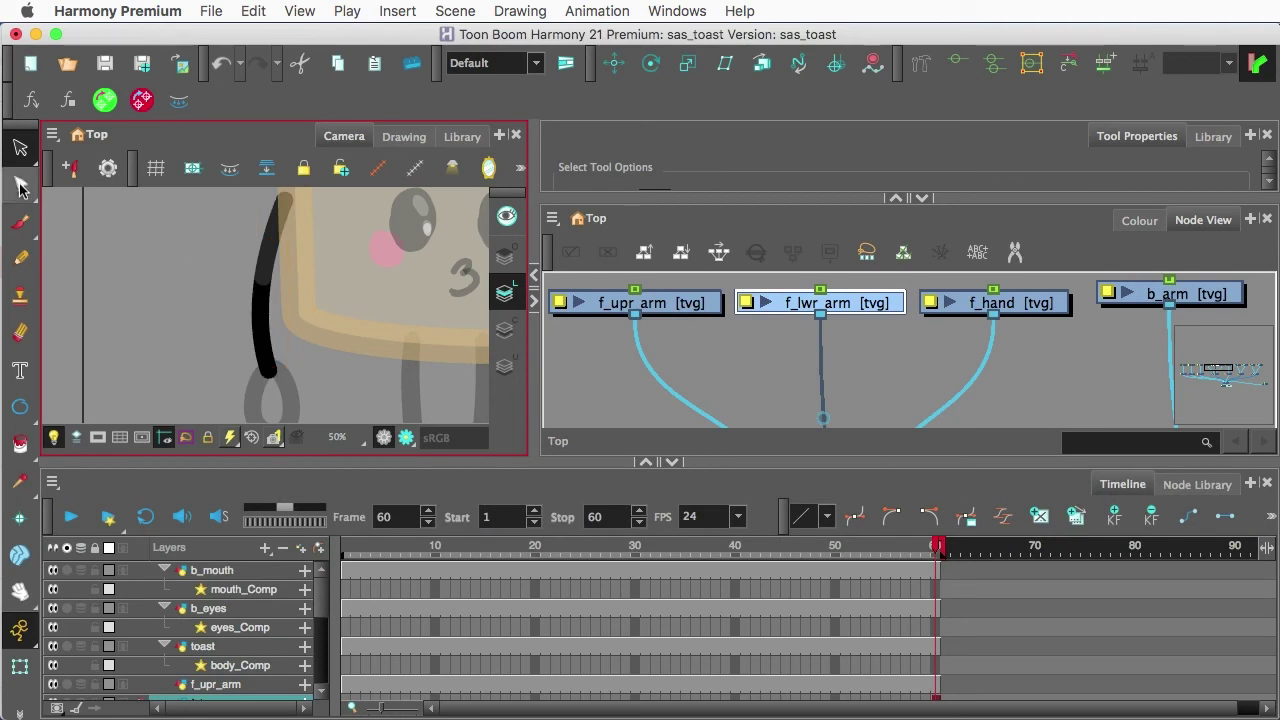
Step: Delete the segment above the elbow point from the f_lwr_arm stroke with the Contour Editor
{"action": "left_click", "coordinate": [21, 186]}
{"action": "left_click", "coordinate": [150, 183]}
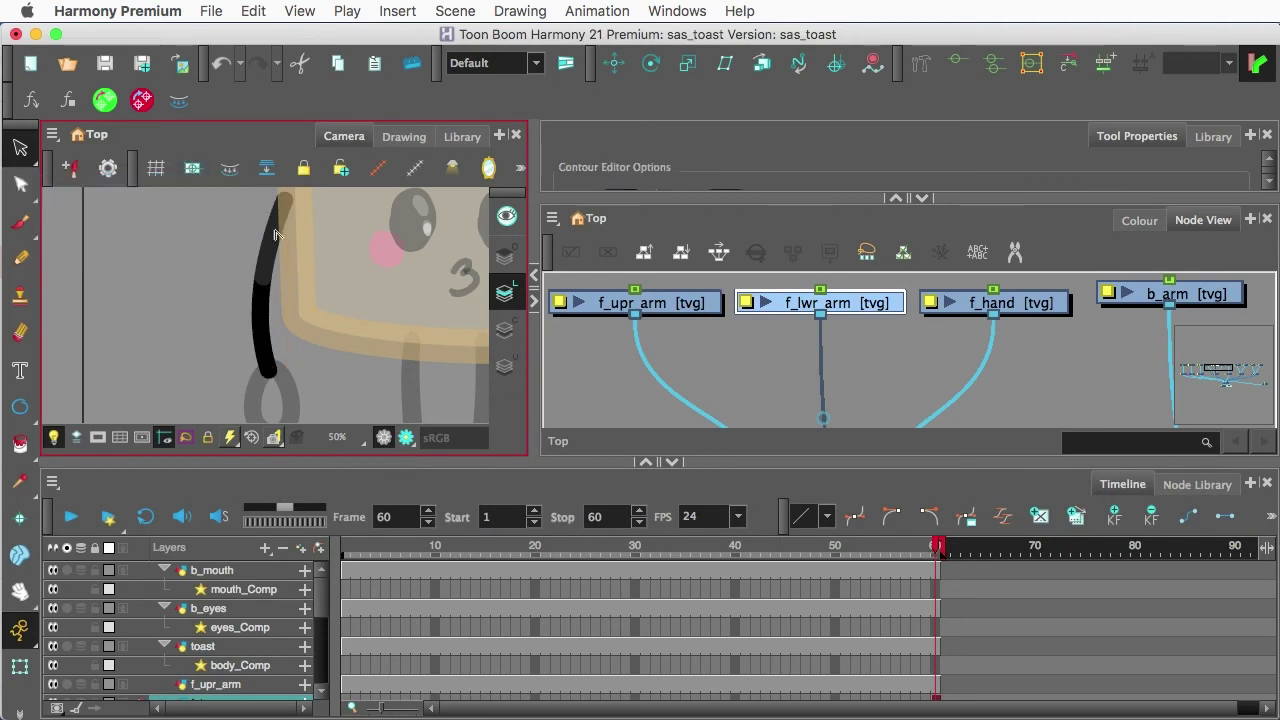
{"action": "left_click", "coordinate": [276, 232]}
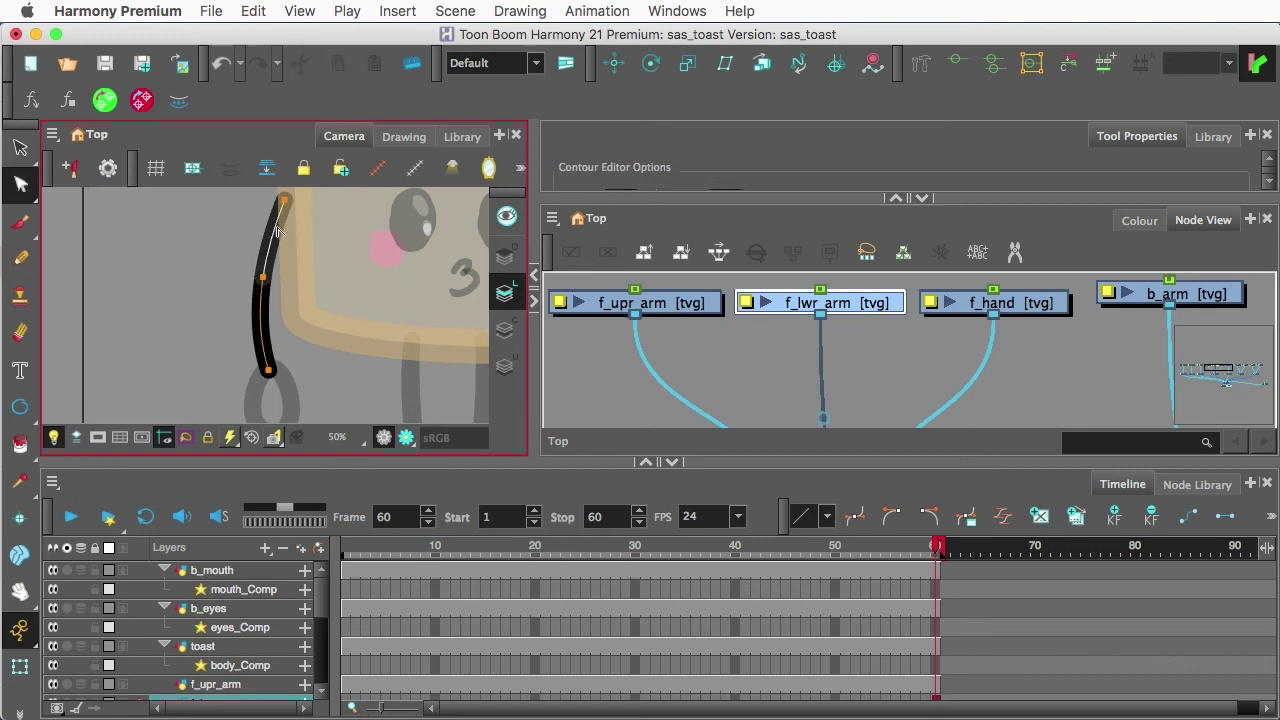
{"action": "key", "text": "Delete"}
Step: Check the f_upr_arm, f_lwr_arm and f_hand drawings one by one and examine their connections to the frt-arm_Comp composite
{"action": "left_click", "coordinate": [660, 310]}
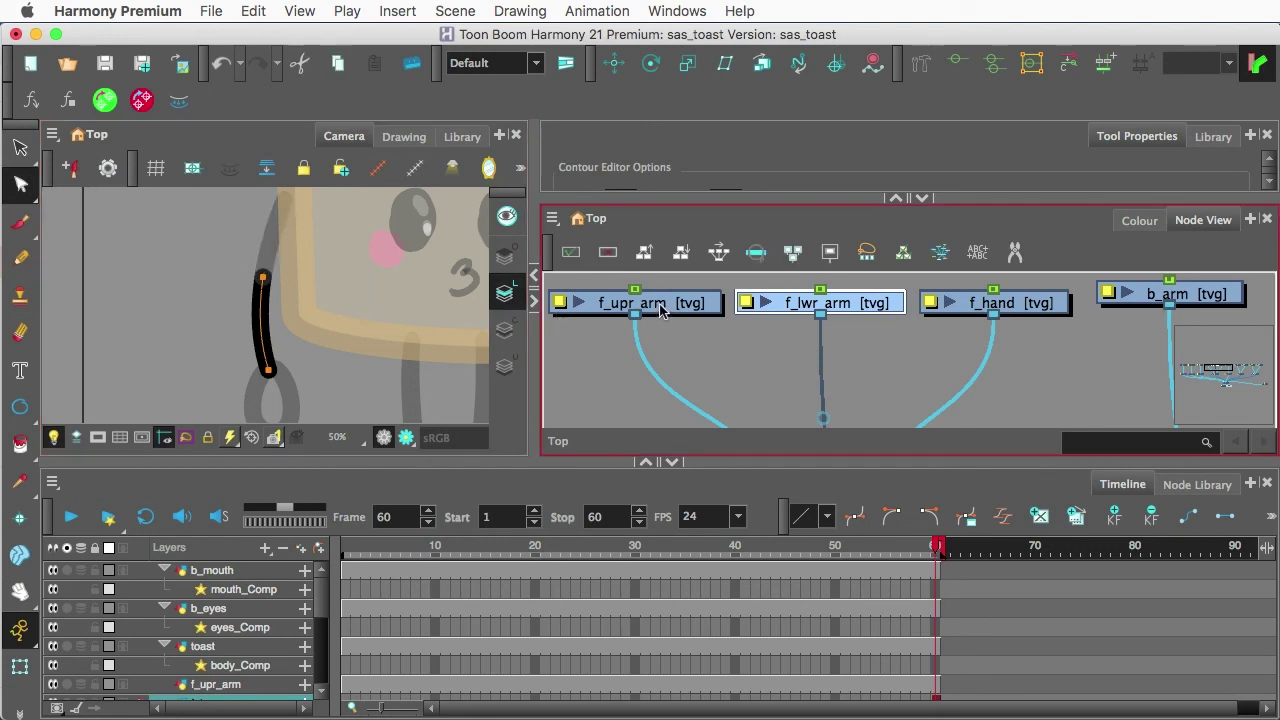
{"action": "left_click", "coordinate": [660, 310]}
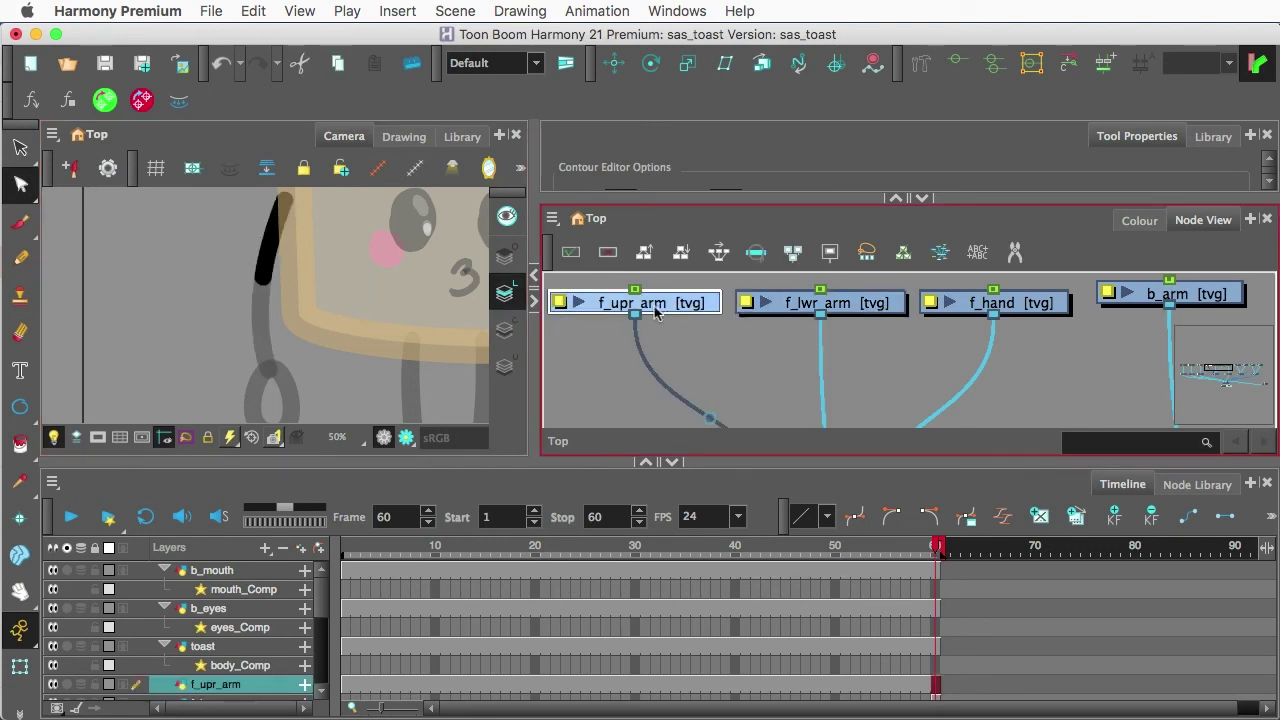
{"action": "left_click", "coordinate": [795, 308]}
{"action": "left_click", "coordinate": [971, 306]}
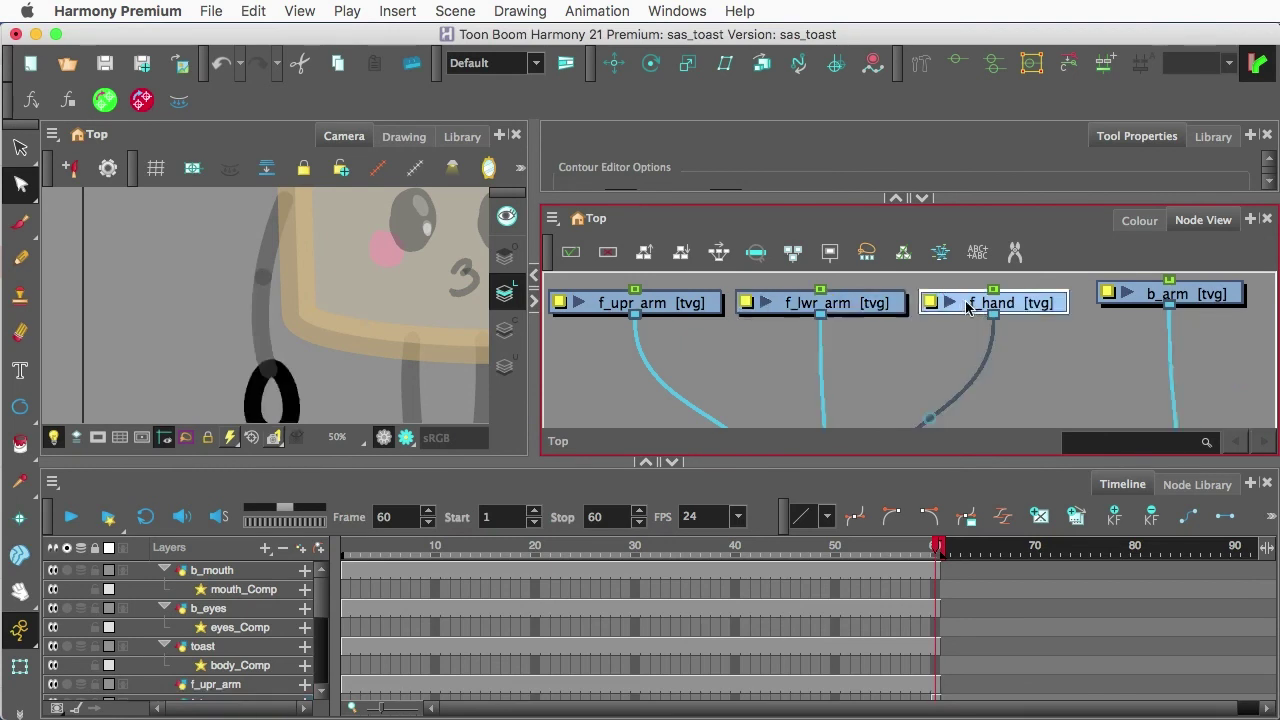
{"action": "scroll", "coordinate": [857, 352], "scroll_direction": "down", "scroll_amount": 5}
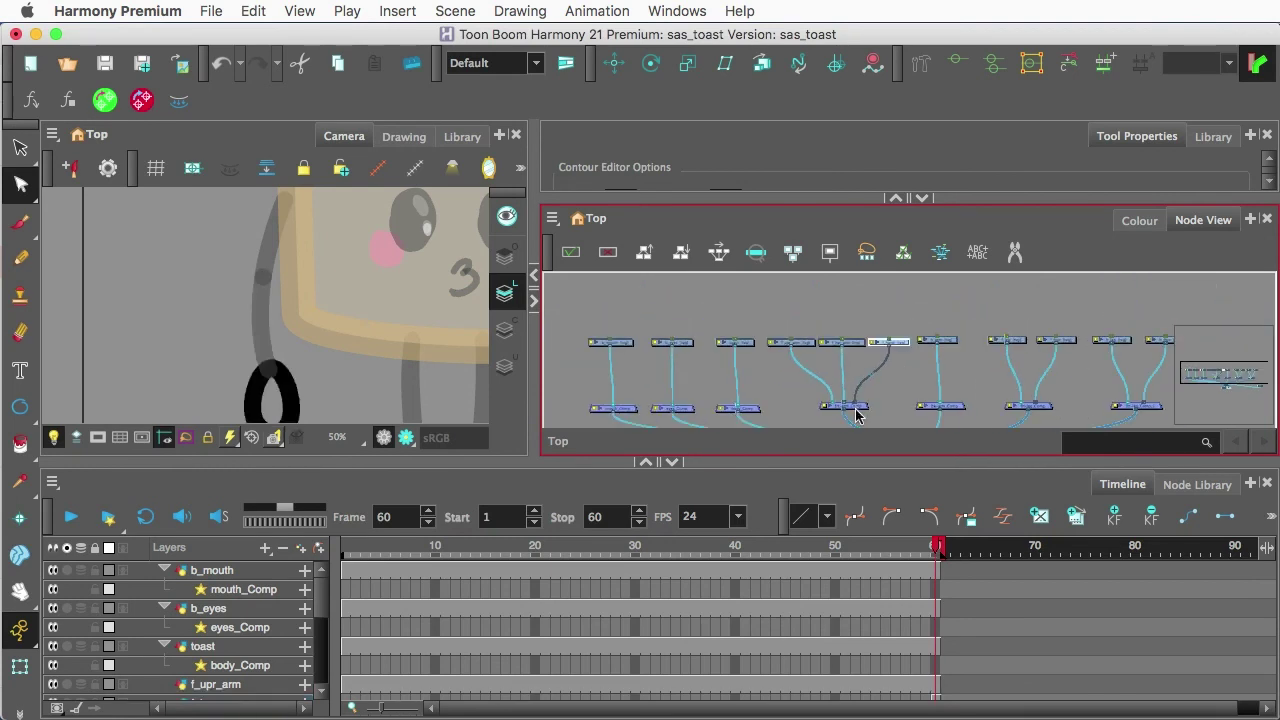
{"action": "scroll", "coordinate": [849, 415], "scroll_direction": "up", "scroll_amount": 3}
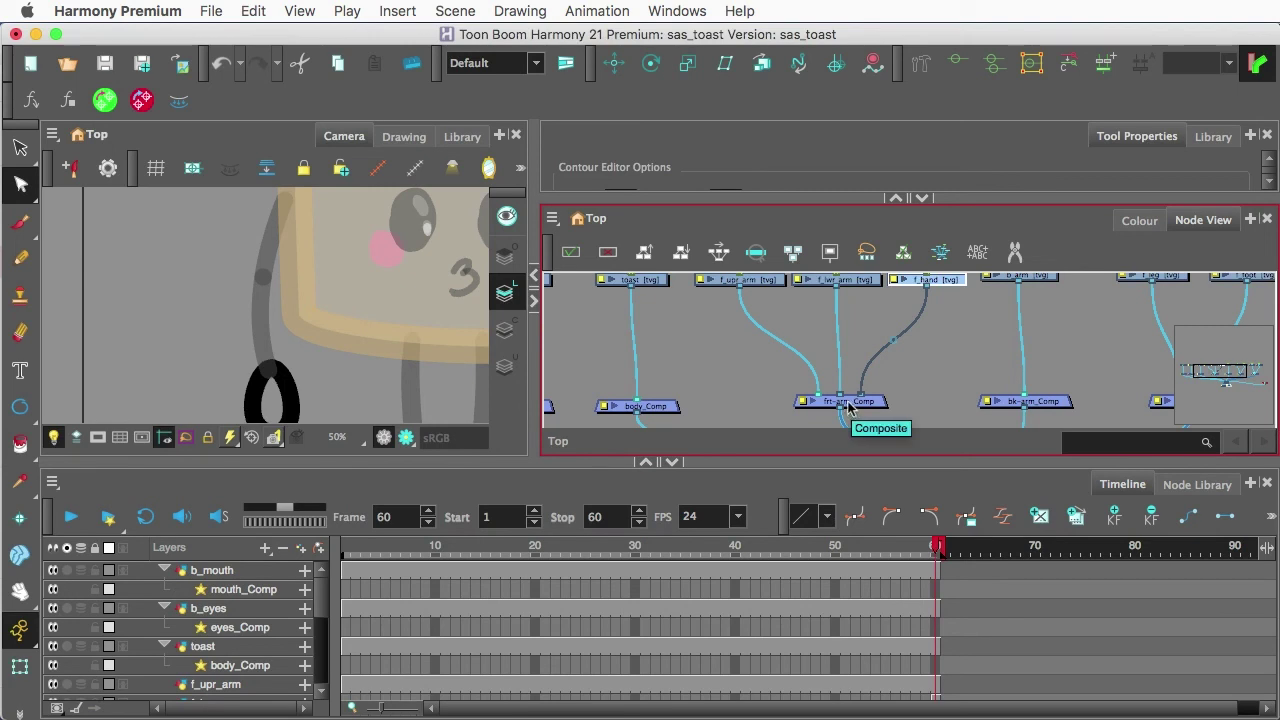
{"action": "scroll", "coordinate": [848, 406], "scroll_direction": "down", "scroll_amount": 3}
Step: Add a parent peg to each of the f_upr_arm, f_lwr_arm and f_hand drawings and align the pegs above them
{"action": "scroll", "coordinate": [894, 309], "scroll_direction": "up", "scroll_amount": 2}
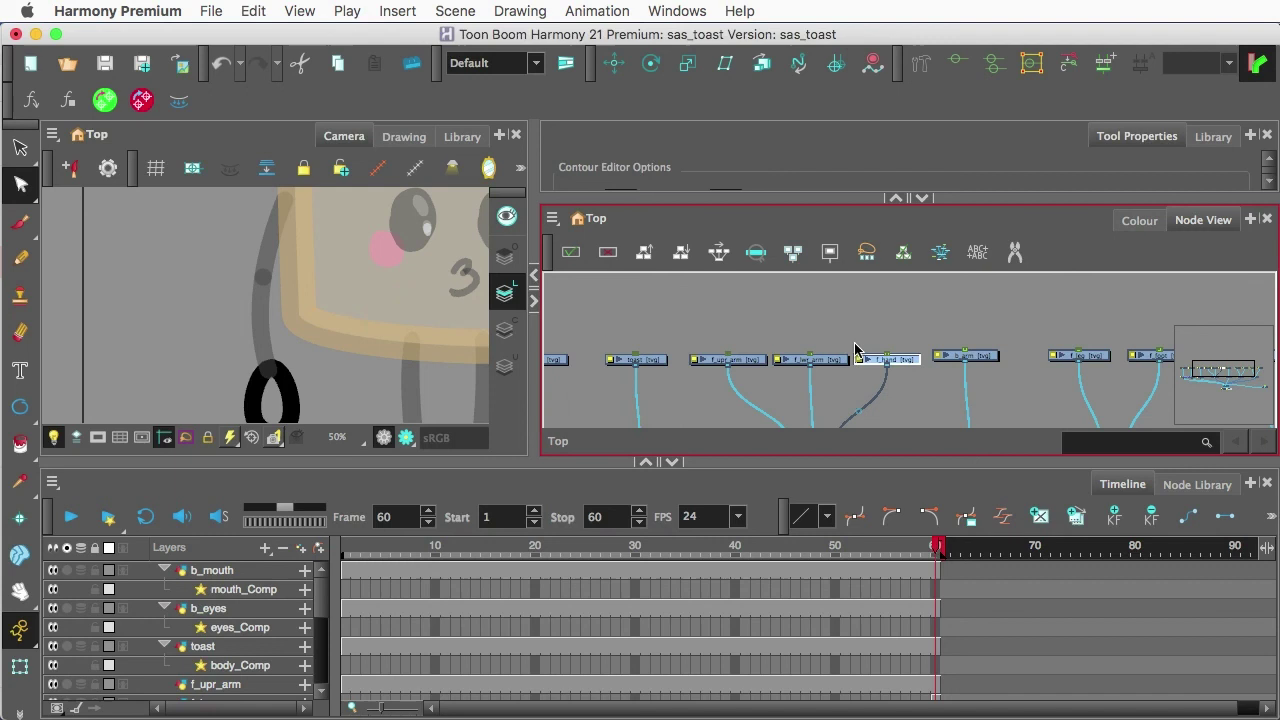
{"action": "scroll", "coordinate": [855, 350], "scroll_direction": "up", "scroll_amount": 2}
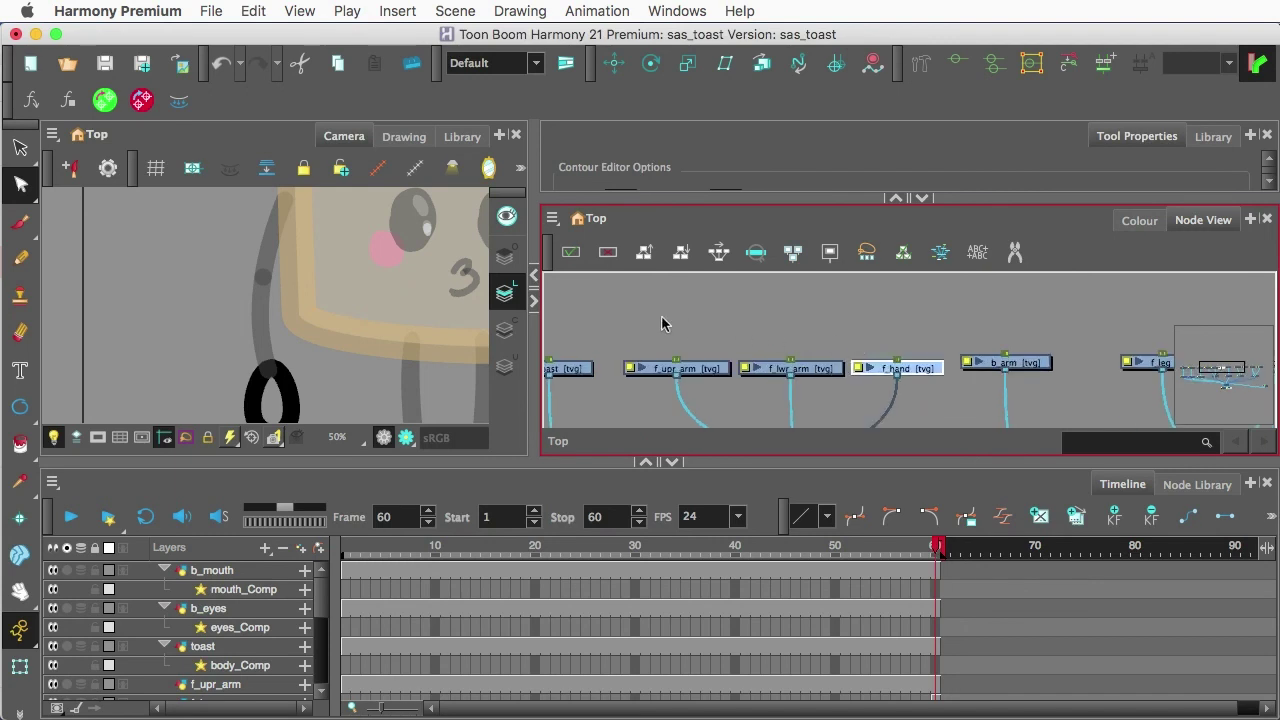
{"action": "left_click_drag", "start_coordinate": [660, 322], "coordinate": [897, 371]}
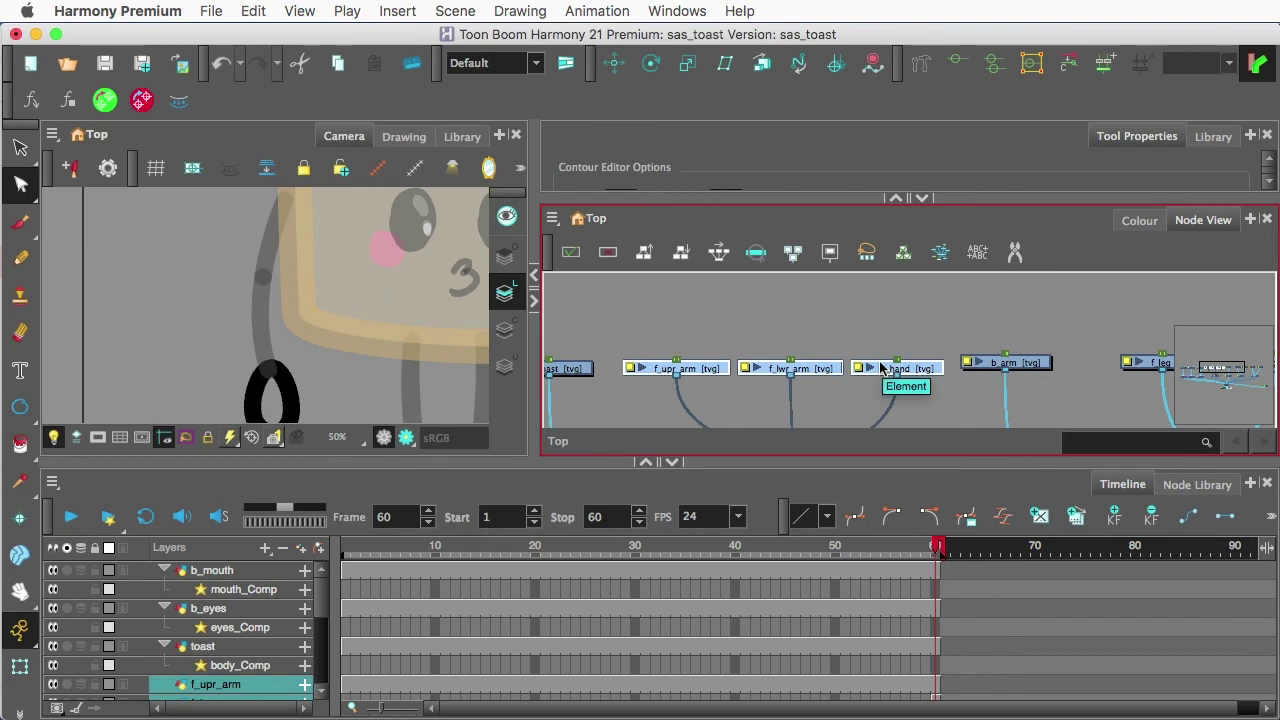
{"action": "key", "text": "shift+super+p"}
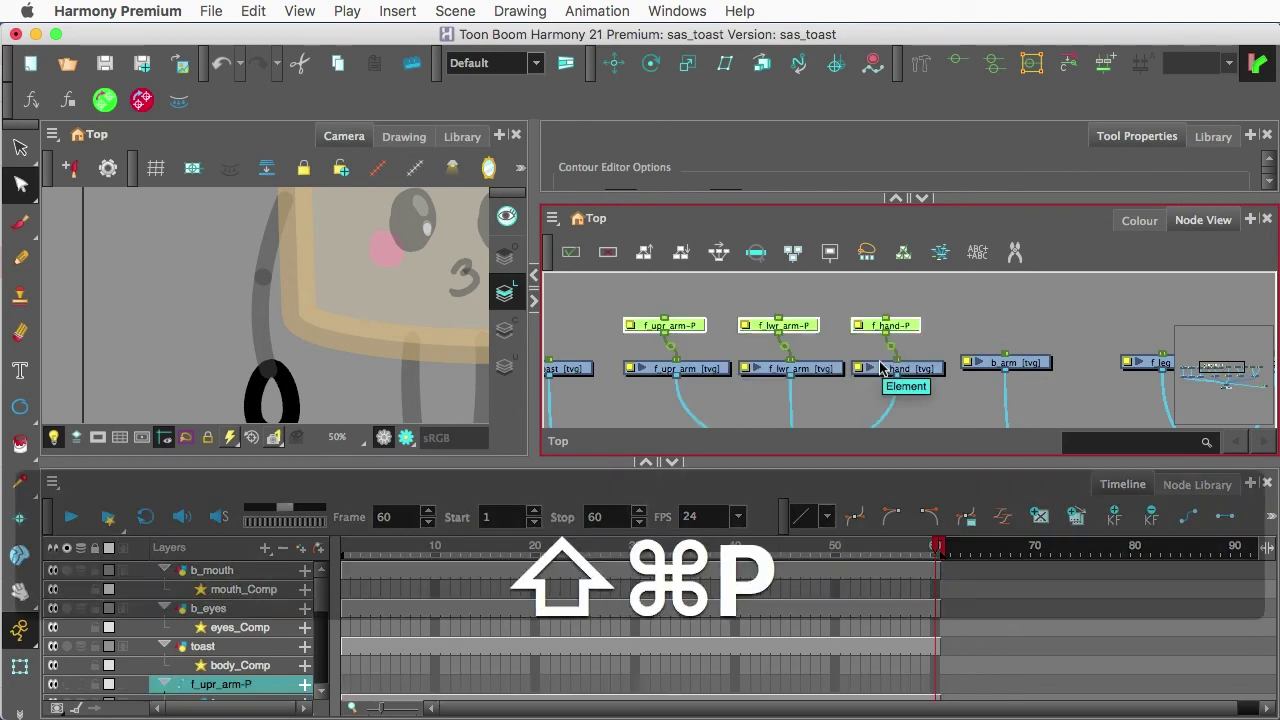
{"action": "left_click_drag", "start_coordinate": [897, 328], "coordinate": [909, 325]}
{"action": "key", "text": "Escape"}
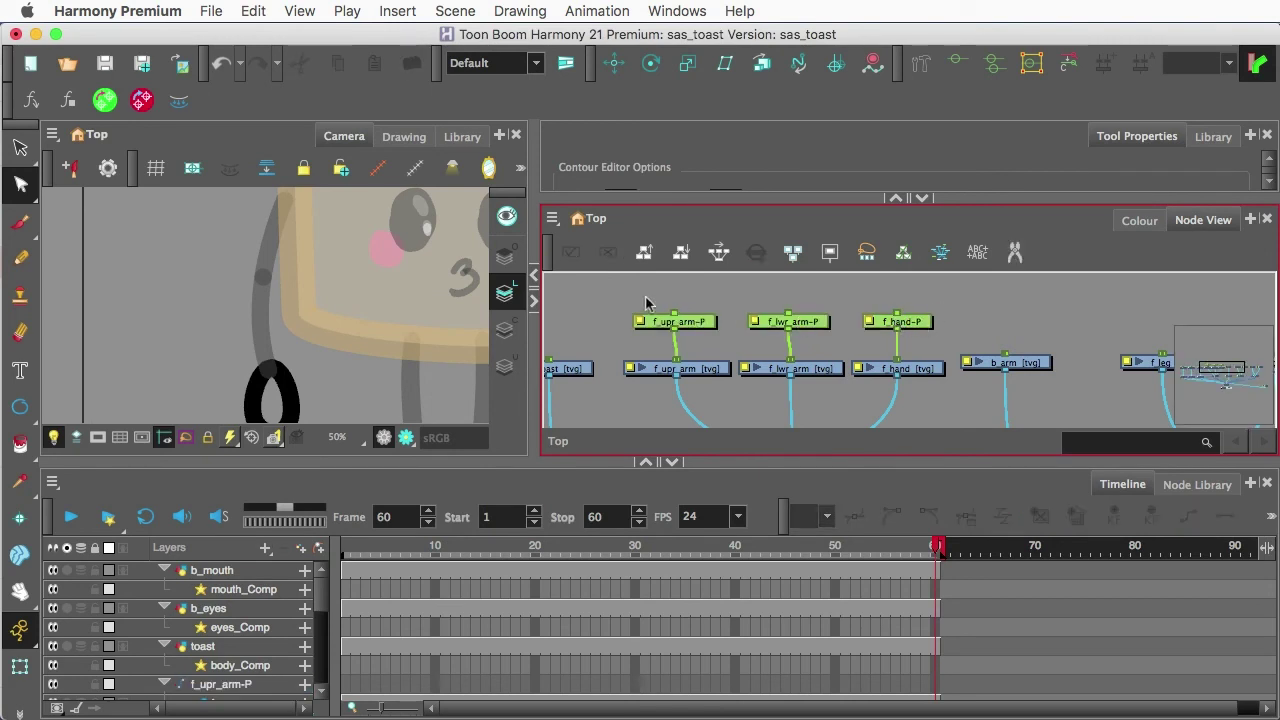
Step: Add a second parent peg above both the f_upr_arm-P and f_lwr_arm-P pegs and line them up over their columns
{"action": "left_click_drag", "start_coordinate": [630, 296], "coordinate": [806, 340]}
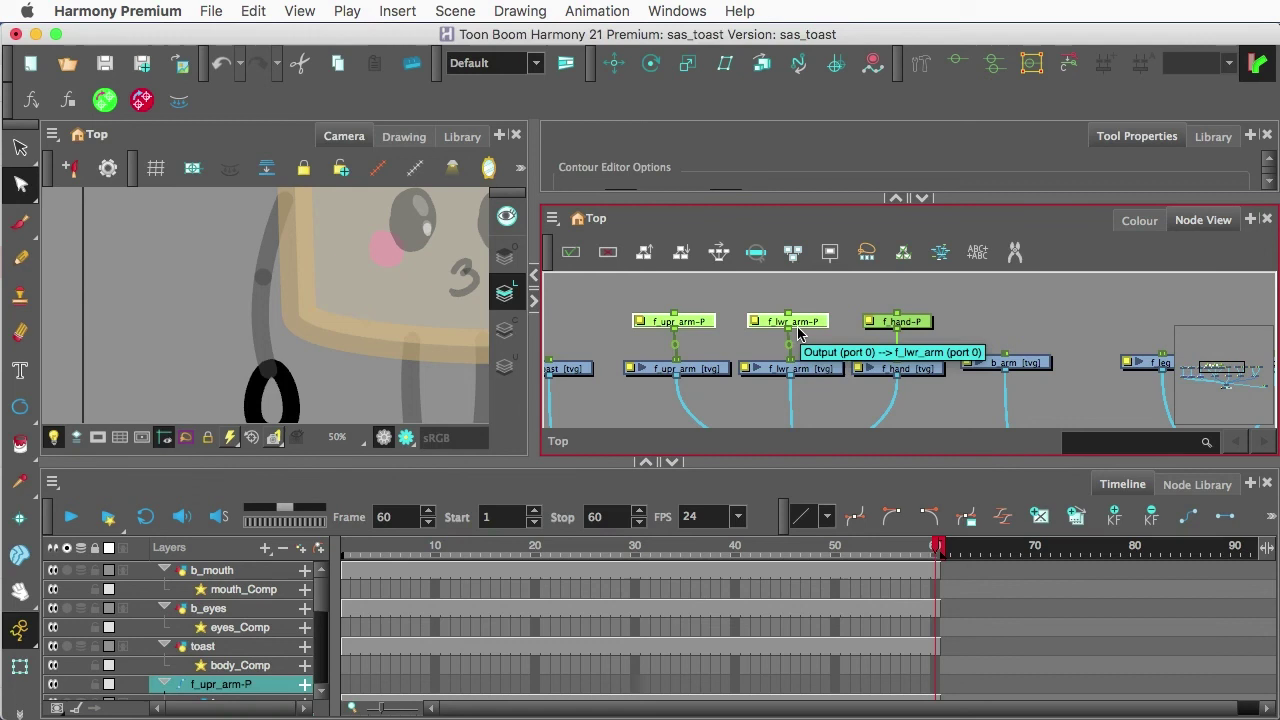
{"action": "key", "text": "shift+super+p"}
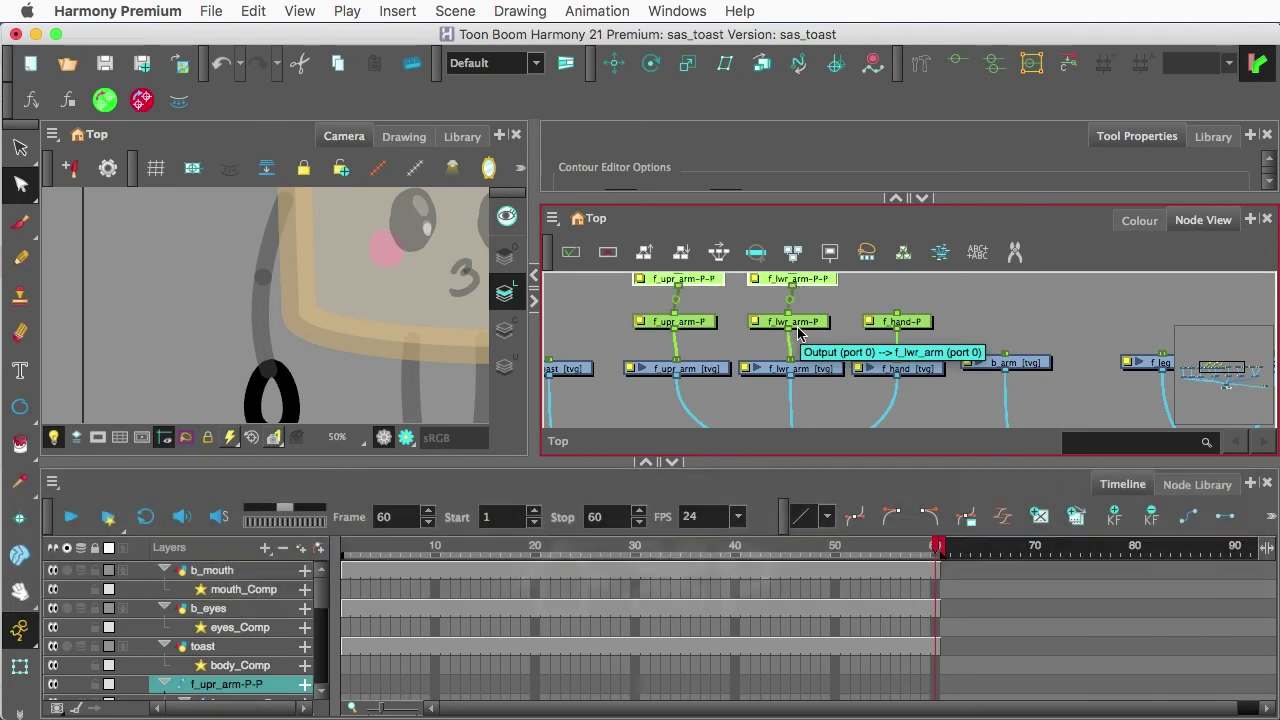
{"action": "scroll", "coordinate": [800, 341], "scroll_direction": "down", "scroll_amount": 3}
{"action": "scroll", "coordinate": [812, 318], "scroll_direction": "up", "scroll_amount": 3}
{"action": "left_click_drag", "start_coordinate": [803, 303], "coordinate": [799, 285]}
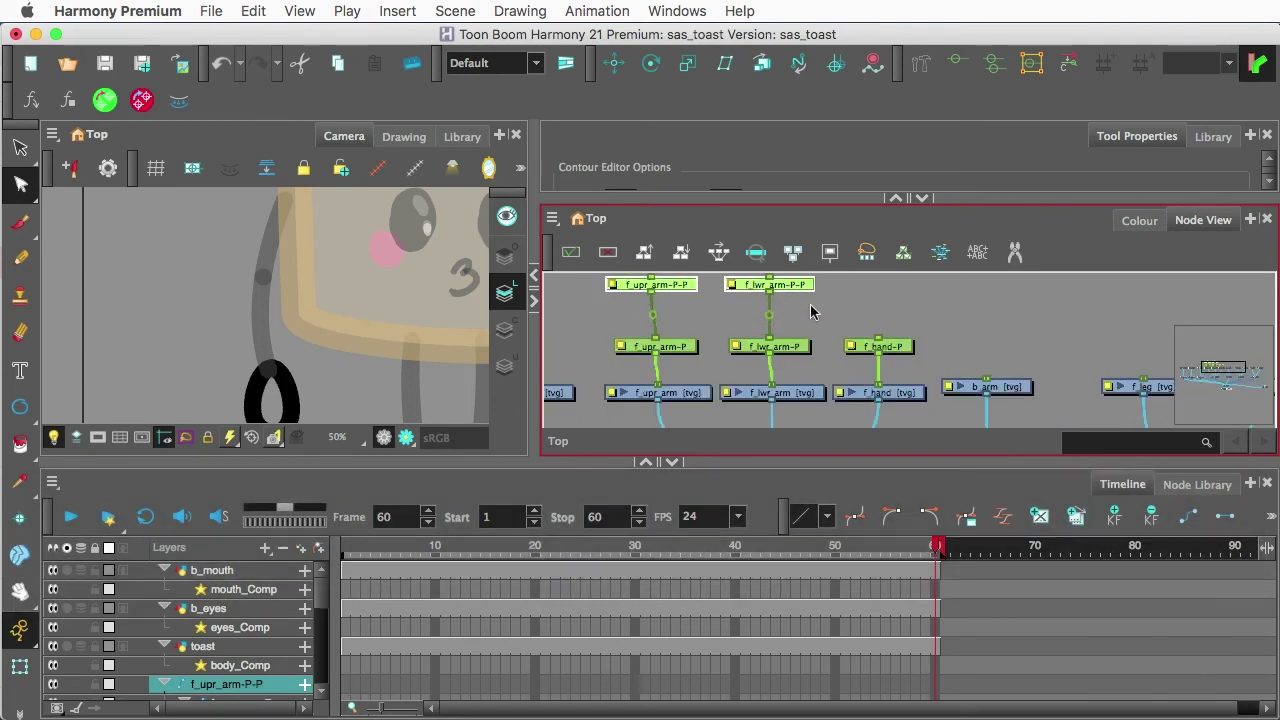
{"action": "left_click", "coordinate": [814, 311]}
{"action": "left_click", "coordinate": [668, 287]}
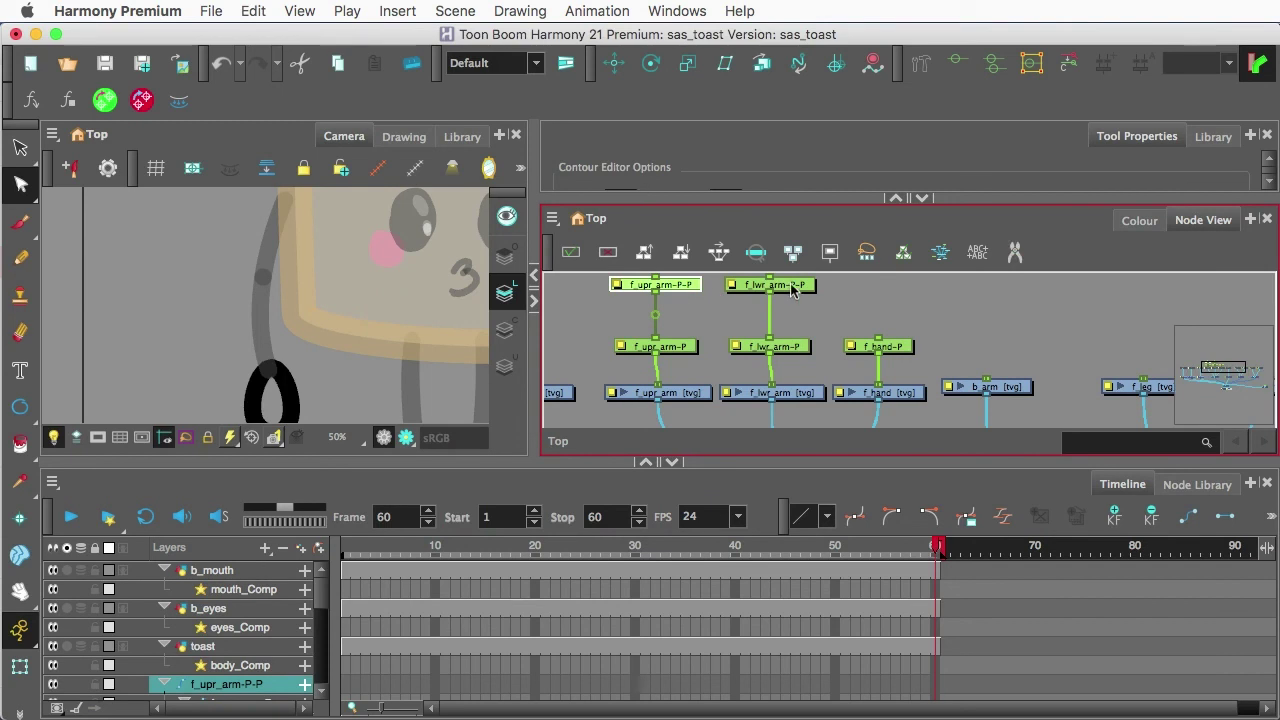
Step: Move the pivot of the f_hand-P peg to the wrist, where the hand loop meets the arm, with the Rotate tool
{"action": "scroll", "coordinate": [870, 330], "scroll_direction": "down", "scroll_amount": 2}
{"action": "left_click", "coordinate": [891, 341]}
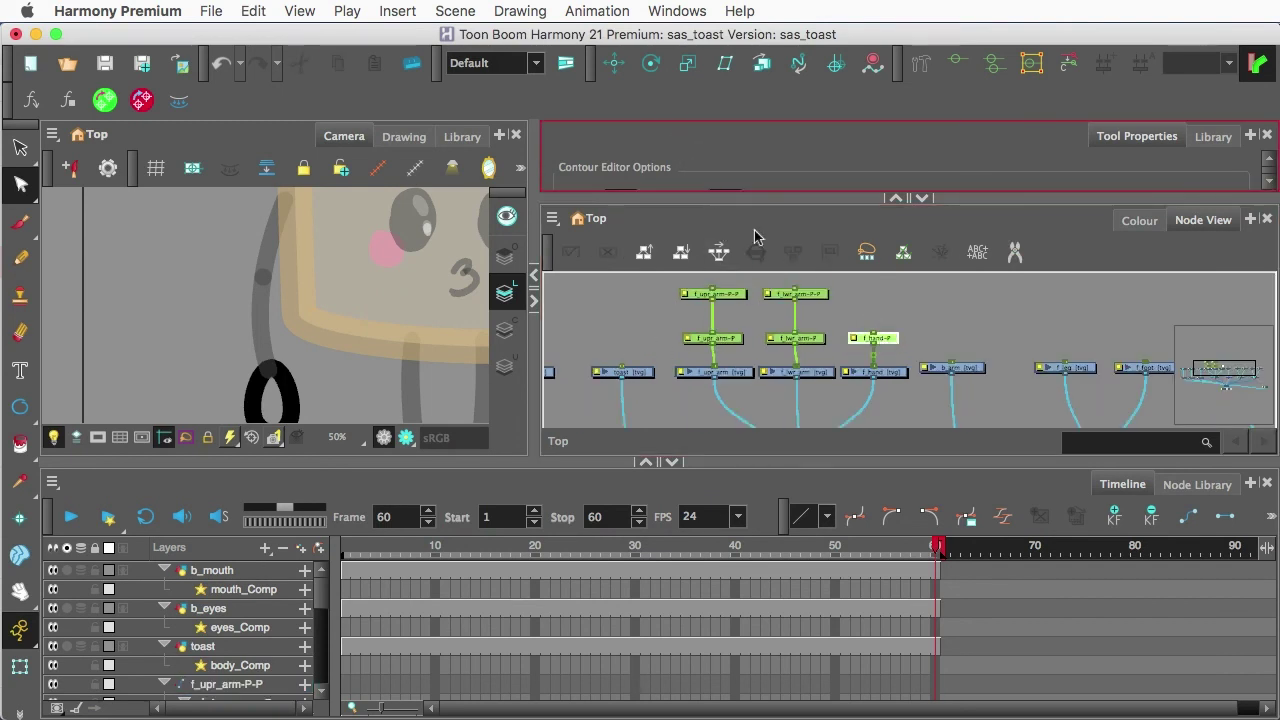
{"action": "left_click", "coordinate": [648, 74]}
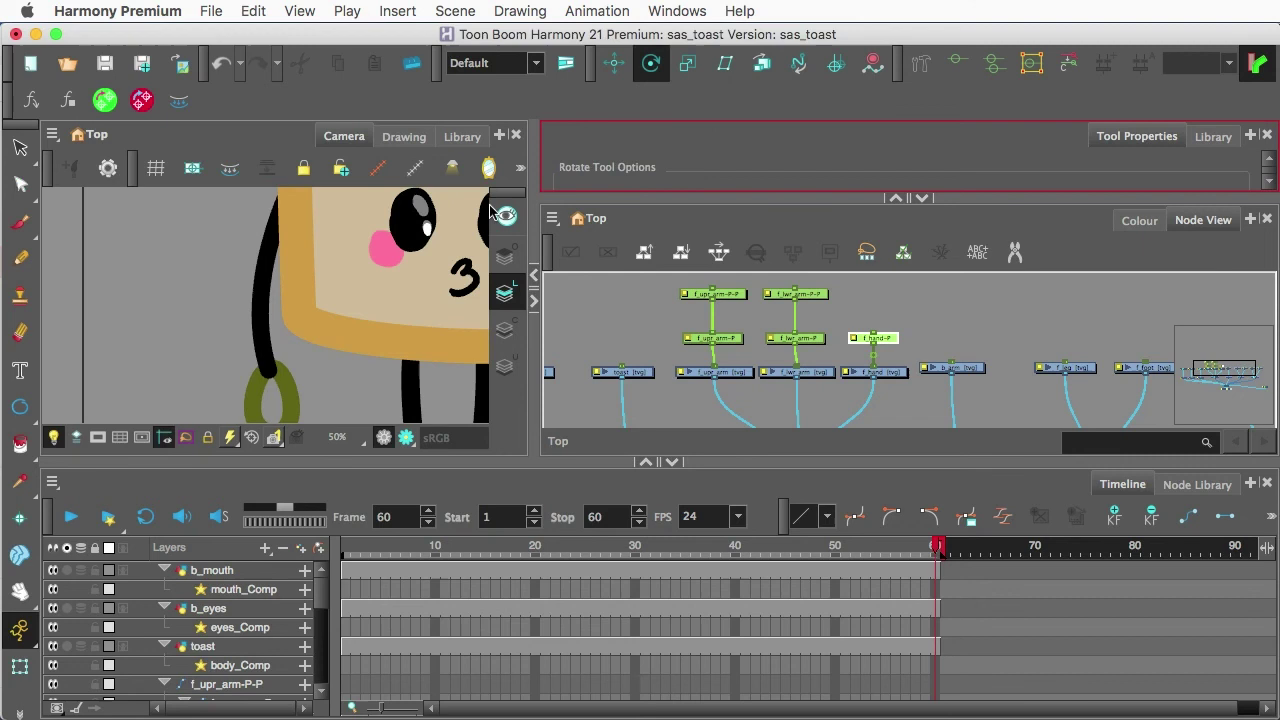
{"action": "scroll", "coordinate": [365, 310], "scroll_direction": "down", "scroll_amount": 3}
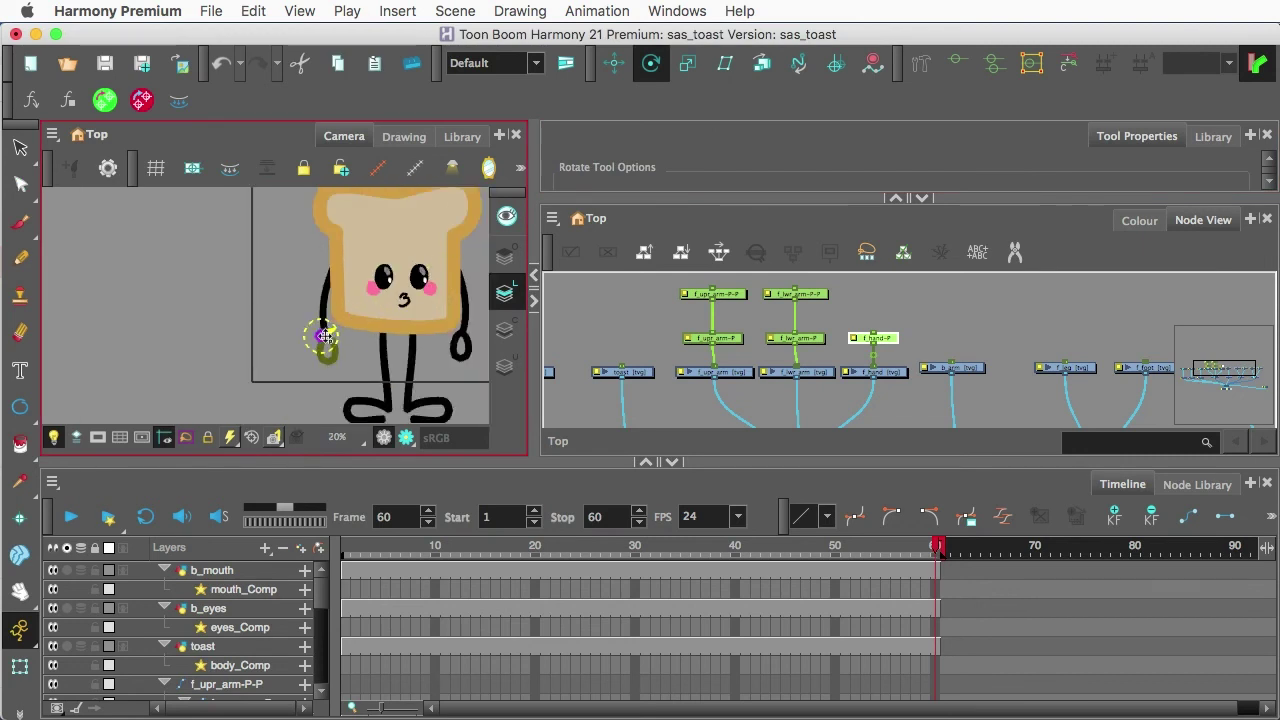
{"action": "scroll", "coordinate": [325, 336], "scroll_direction": "up", "scroll_amount": 4}
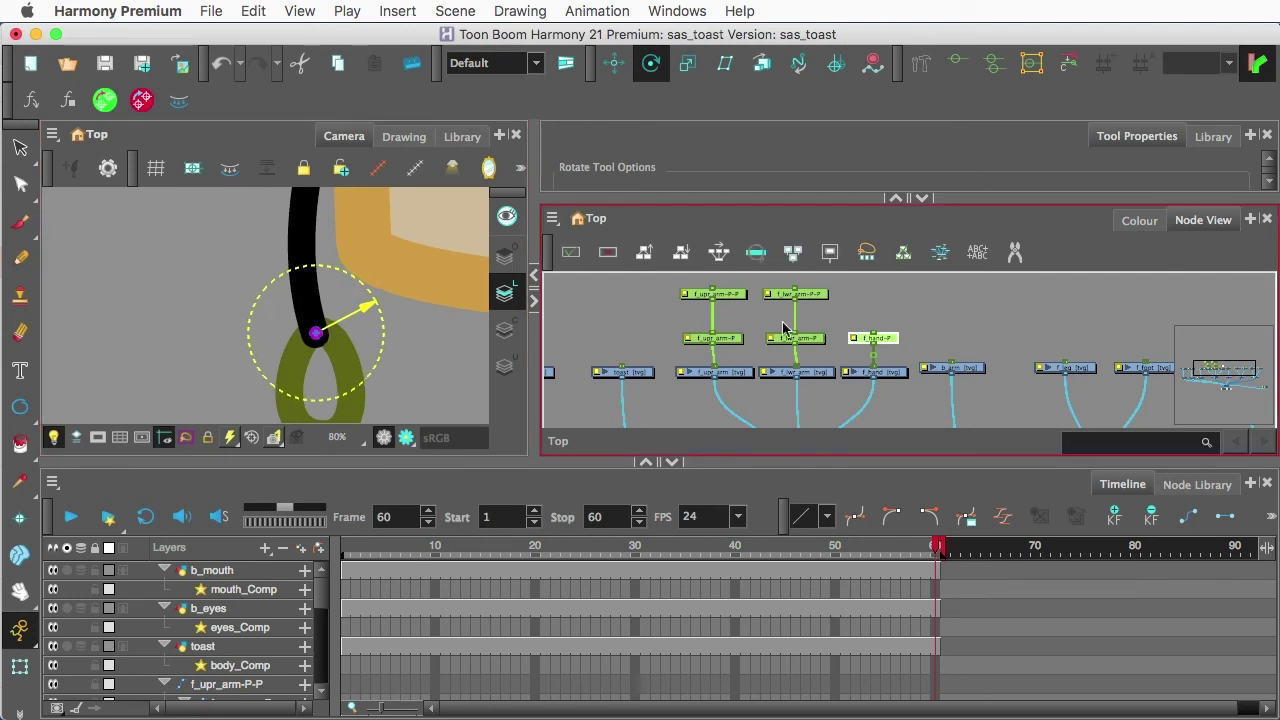
Step: Move the pivot of the f_lwr_arm-P and f_lwr_arm-P-P pegs together to the elbow, where the lower arm meets the upper arm
{"action": "scroll", "coordinate": [805, 320], "scroll_direction": "down", "scroll_amount": 3}
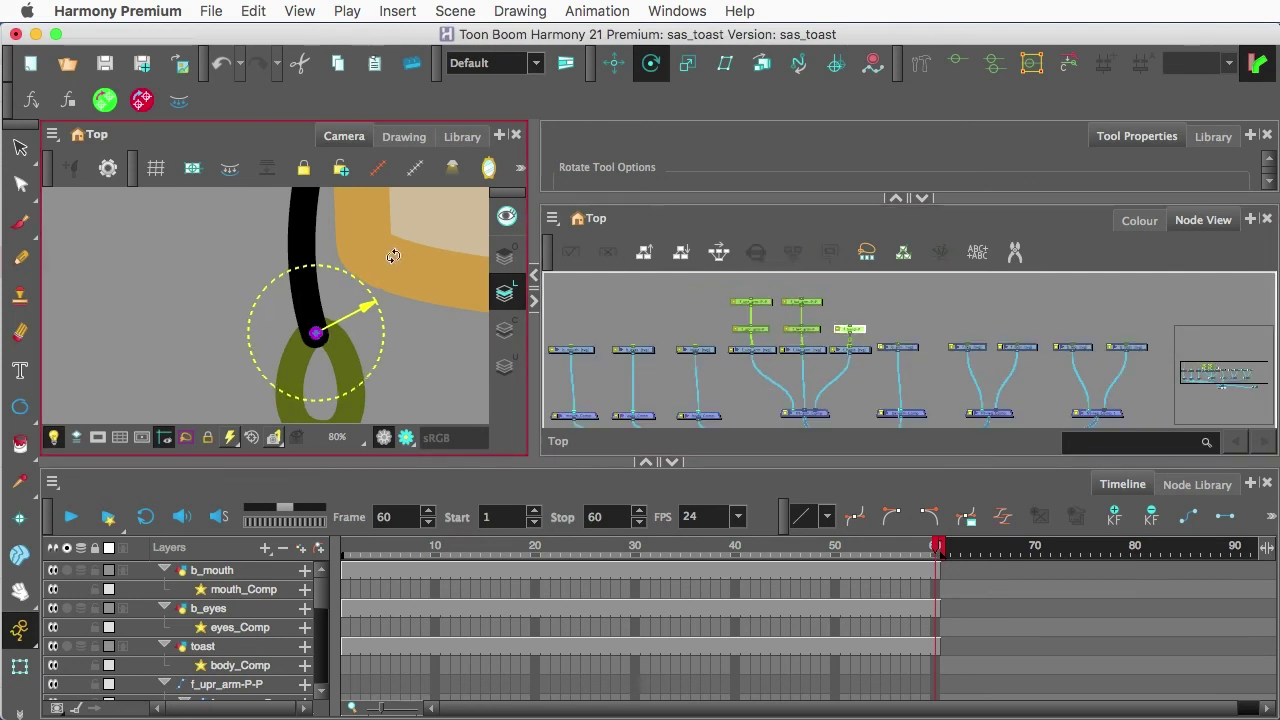
{"action": "scroll", "coordinate": [393, 256], "scroll_direction": "down", "scroll_amount": 3}
{"action": "scroll", "coordinate": [825, 310], "scroll_direction": "up", "scroll_amount": 3}
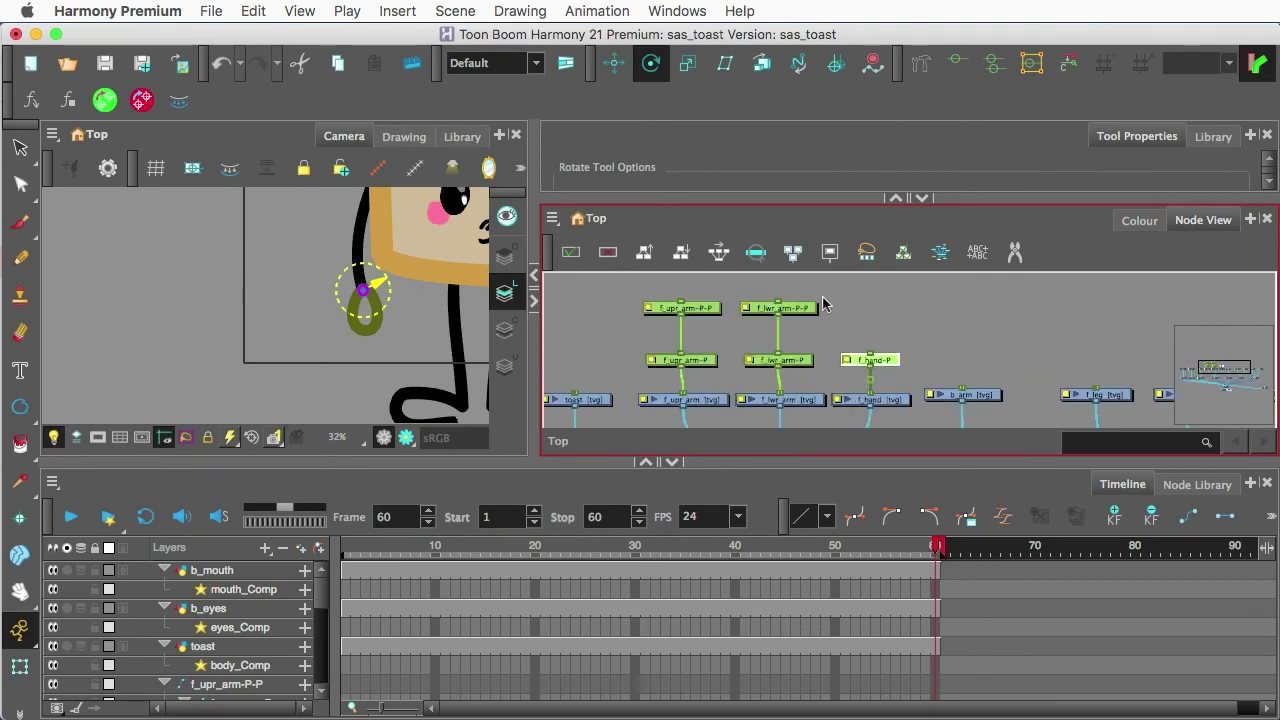
{"action": "left_click_drag", "start_coordinate": [819, 284], "coordinate": [760, 368]}
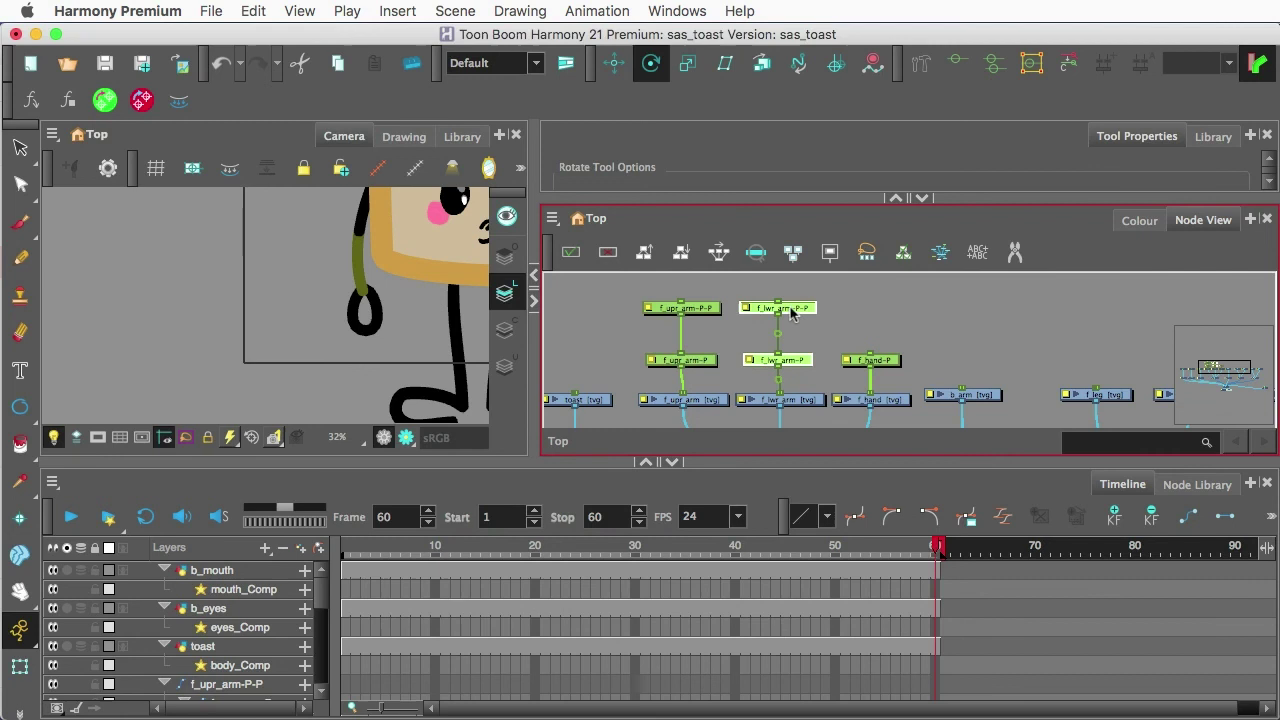
{"action": "scroll", "coordinate": [435, 290], "scroll_direction": "down", "scroll_amount": 3}
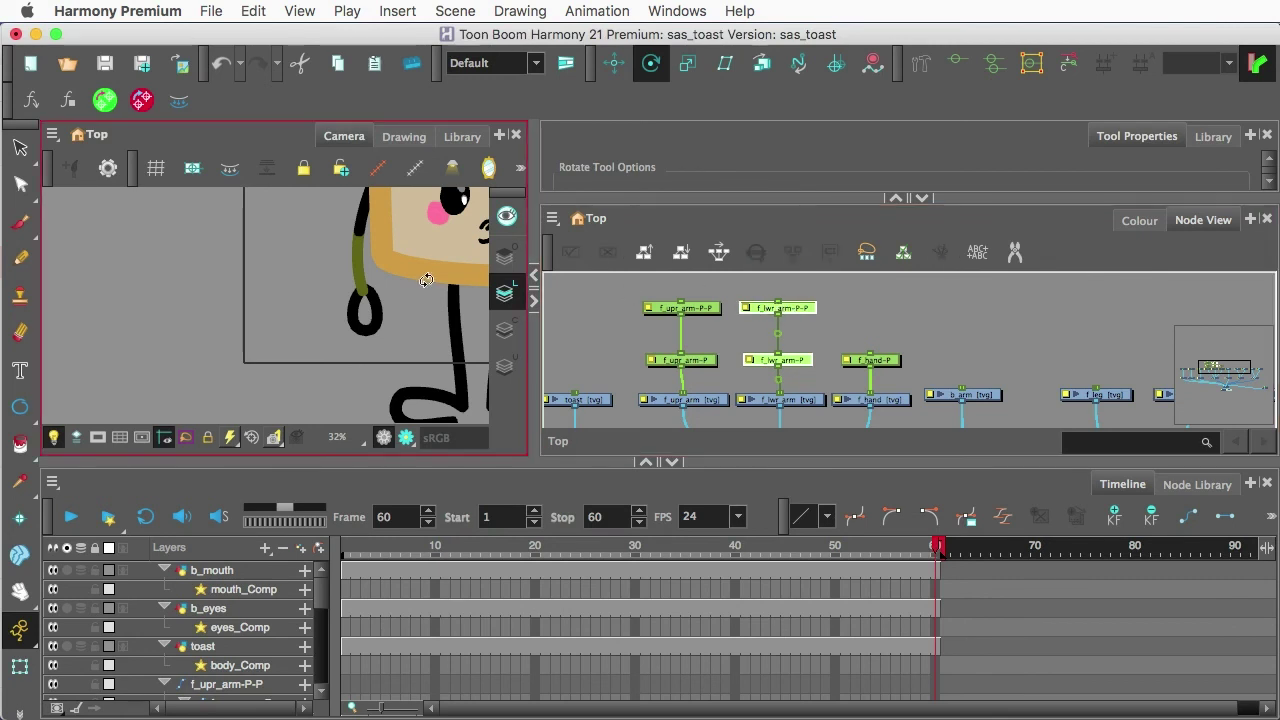
{"action": "scroll", "coordinate": [435, 290], "scroll_direction": "down", "scroll_amount": 1}
{"action": "scroll", "coordinate": [433, 296], "scroll_direction": "up", "scroll_amount": 2}
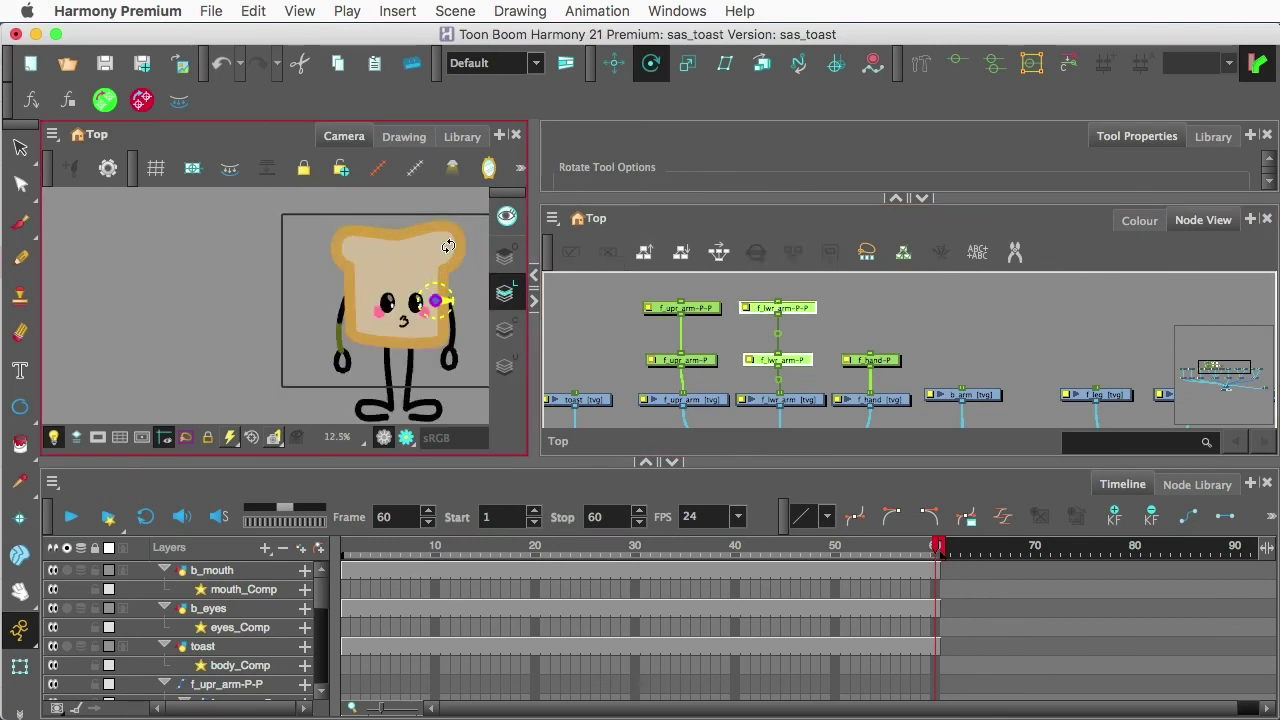
{"action": "scroll", "coordinate": [435, 298], "scroll_direction": "up", "scroll_amount": 2}
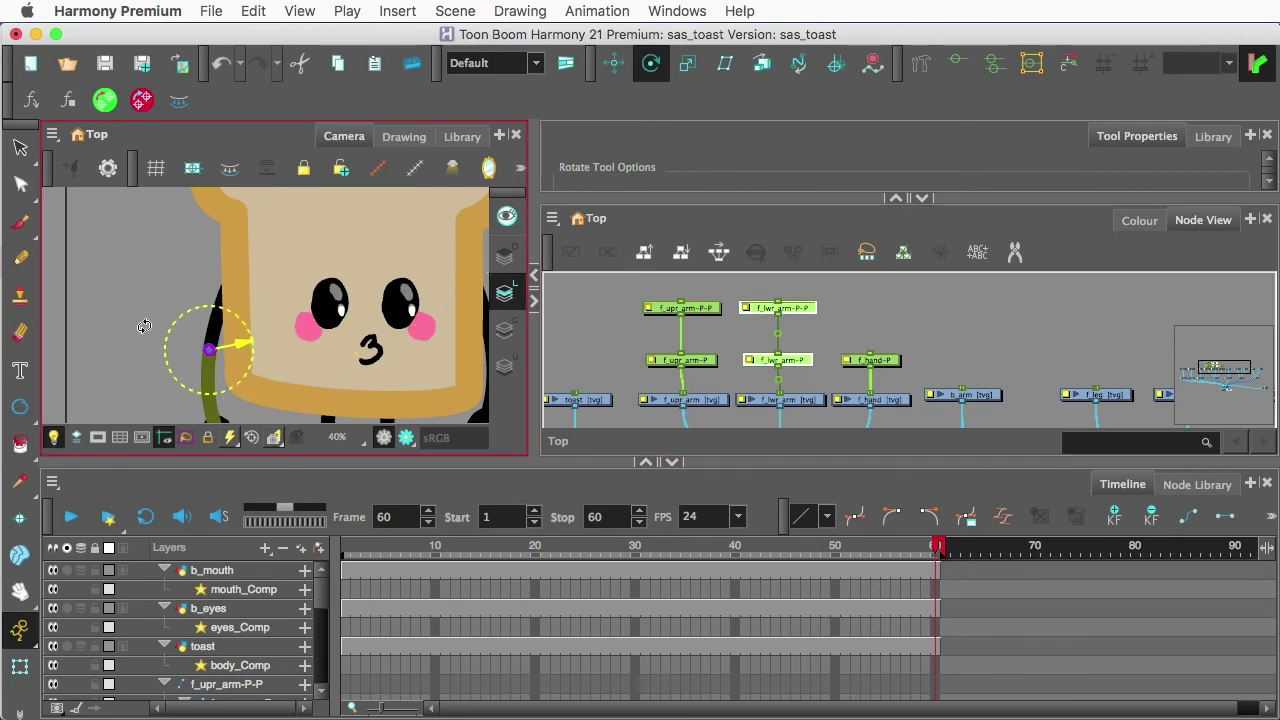
{"action": "left_click_drag", "start_coordinate": [210, 352], "coordinate": [210, 352]}
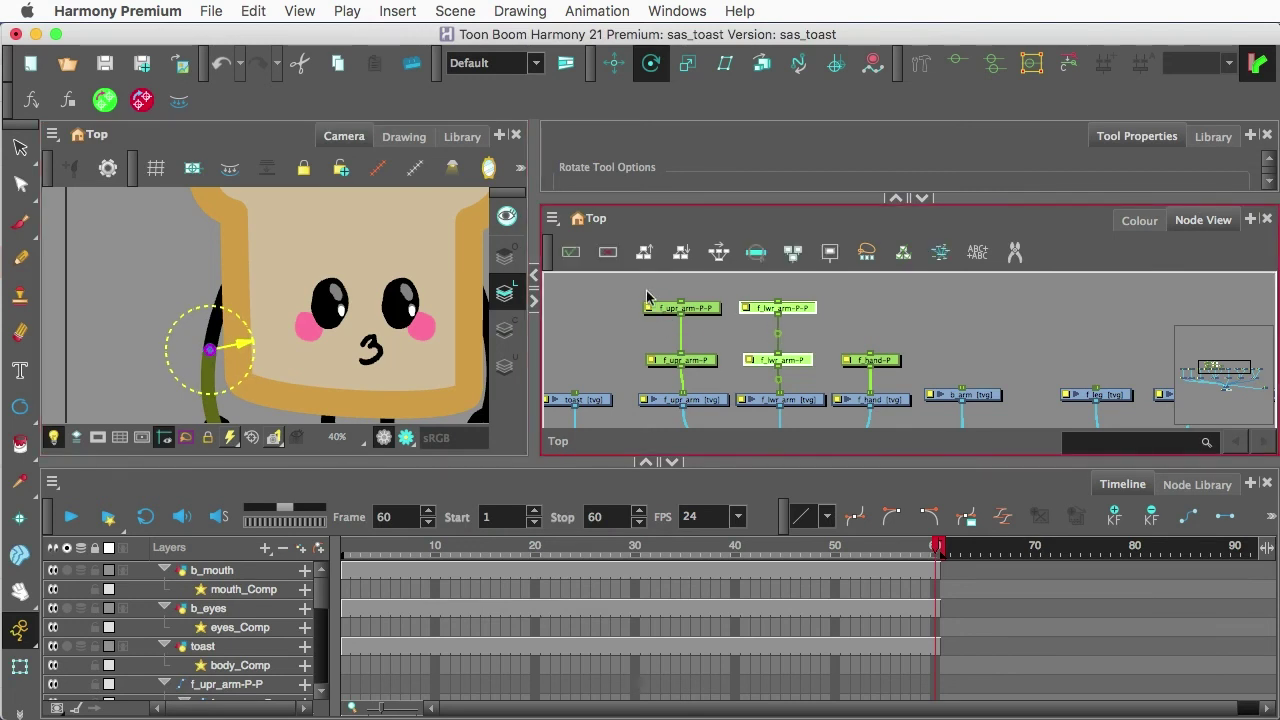
Step: Disable the toast drawing node to expose the top of the front upper arm behind the body
{"action": "left_click_drag", "start_coordinate": [646, 297], "coordinate": [700, 378]}
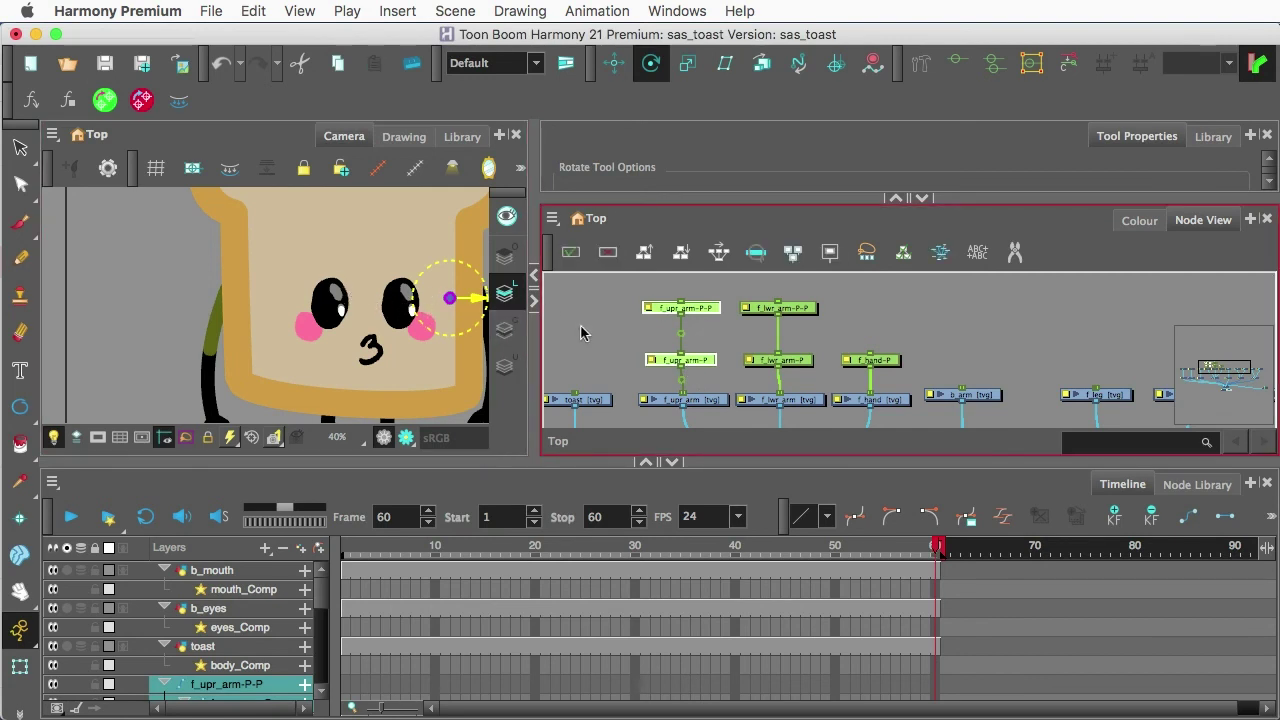
{"action": "scroll", "coordinate": [648, 357], "scroll_direction": "down", "scroll_amount": 4}
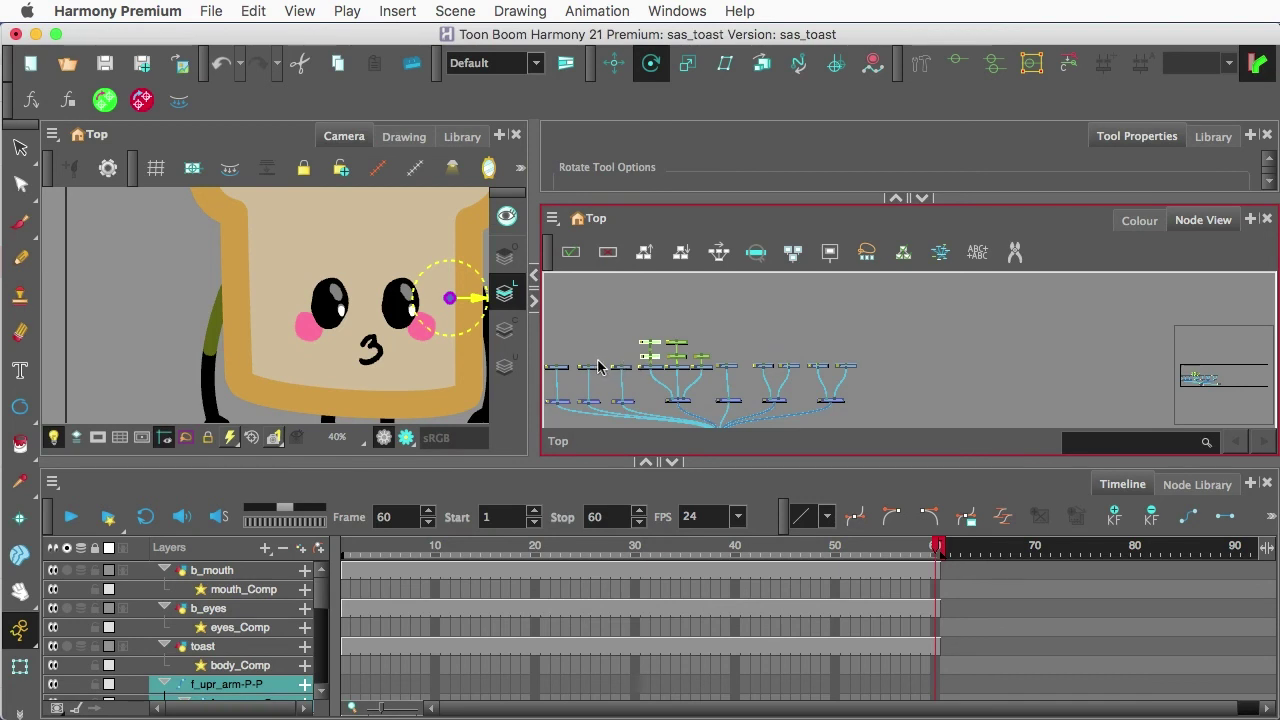
{"action": "scroll", "coordinate": [596, 367], "scroll_direction": "up", "scroll_amount": 1}
{"action": "scroll", "coordinate": [600, 345], "scroll_direction": "up", "scroll_amount": 4}
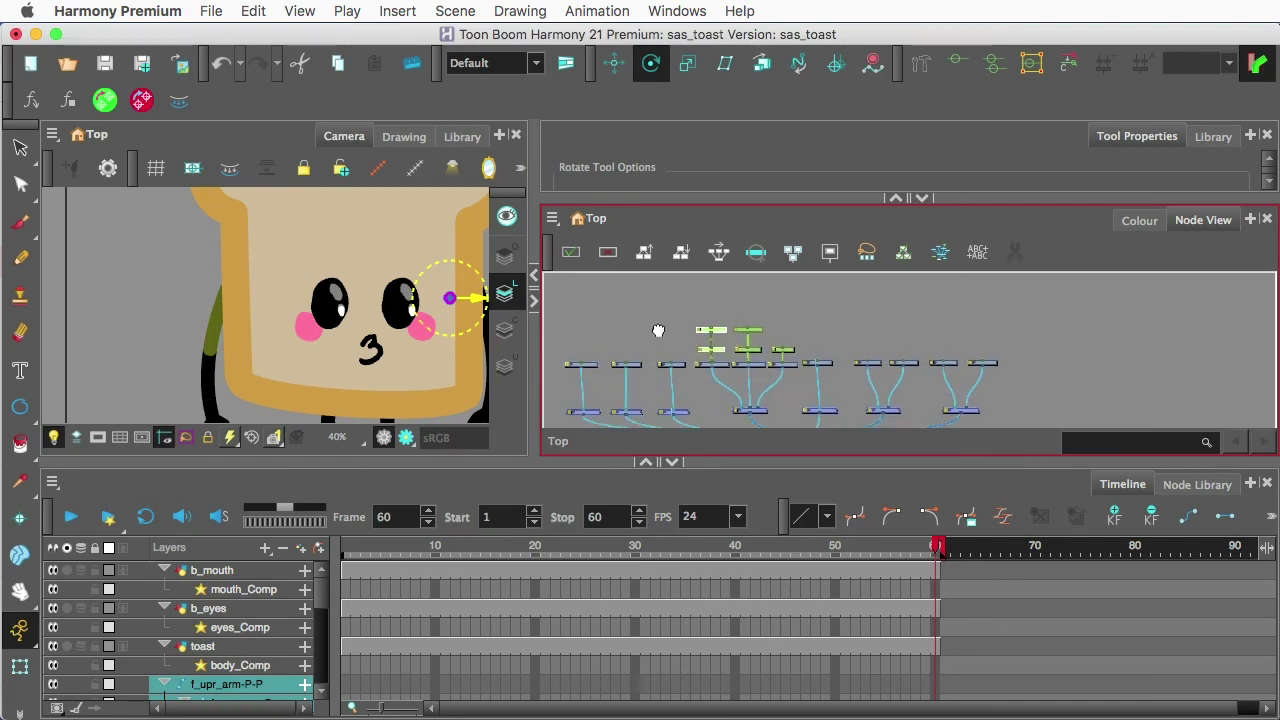
{"action": "scroll", "coordinate": [770, 355], "scroll_direction": "up", "scroll_amount": 2}
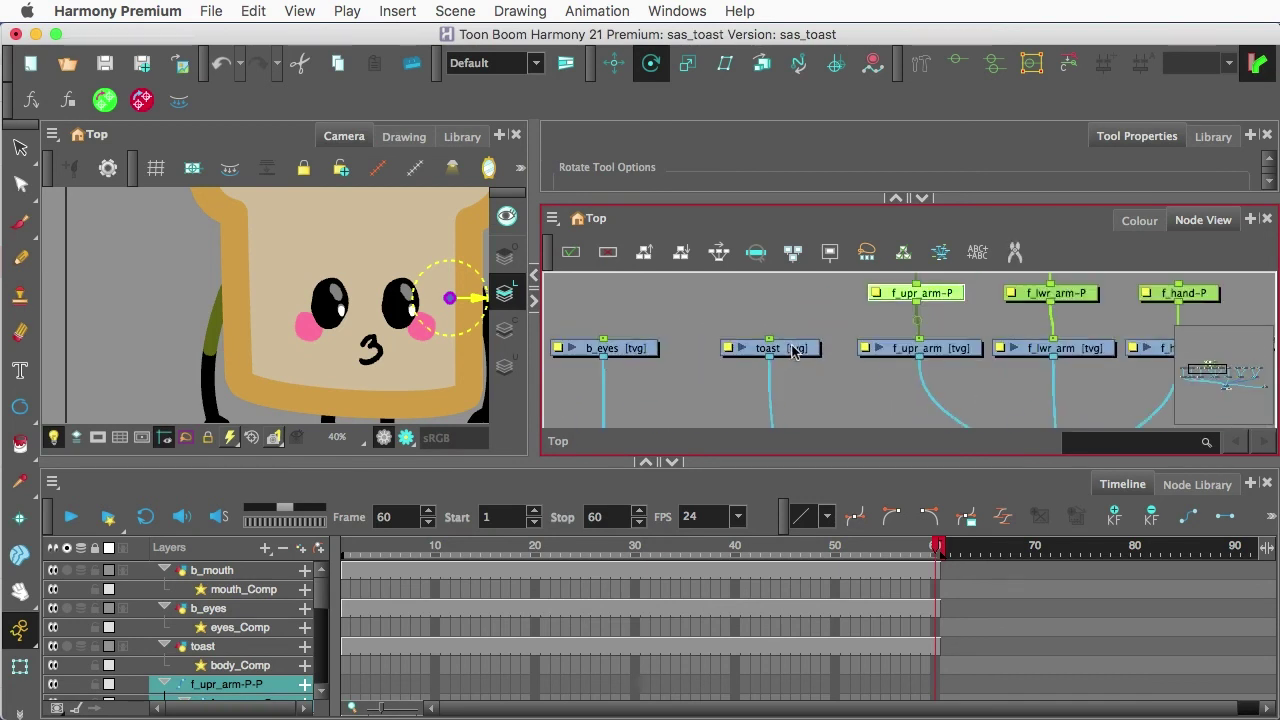
{"action": "left_click", "coordinate": [793, 349]}
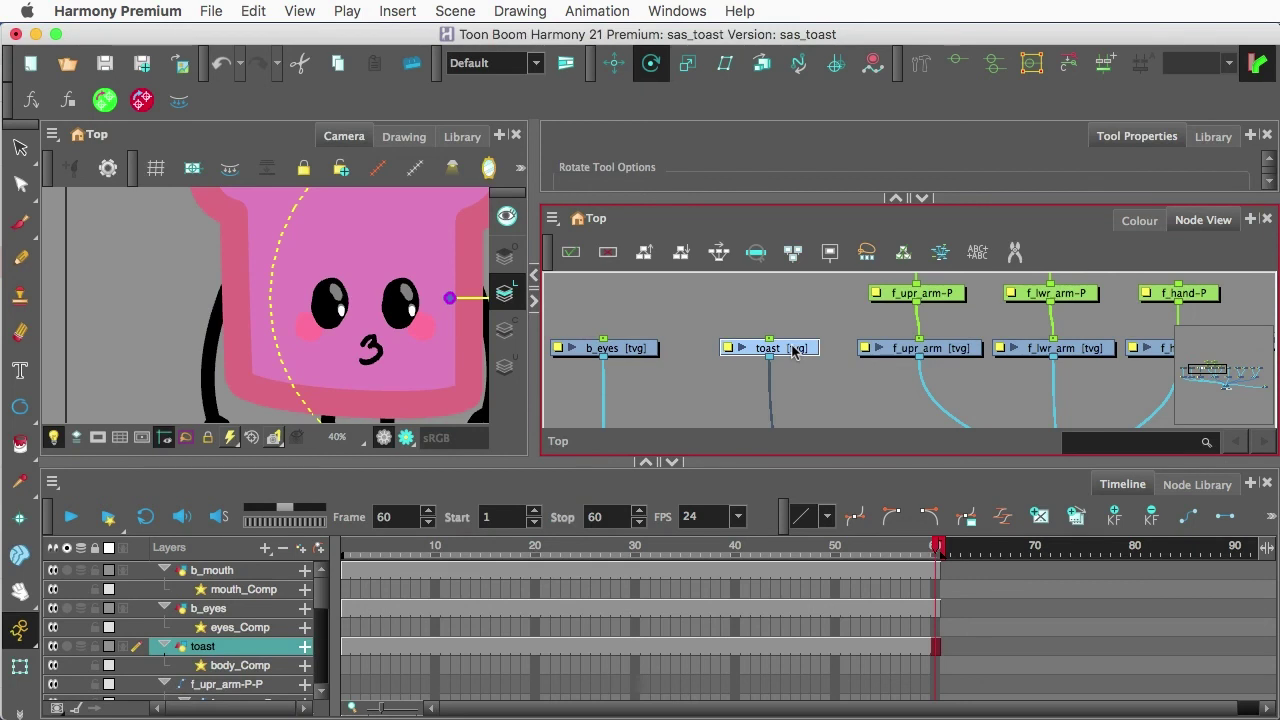
{"action": "key", "text": "d"}
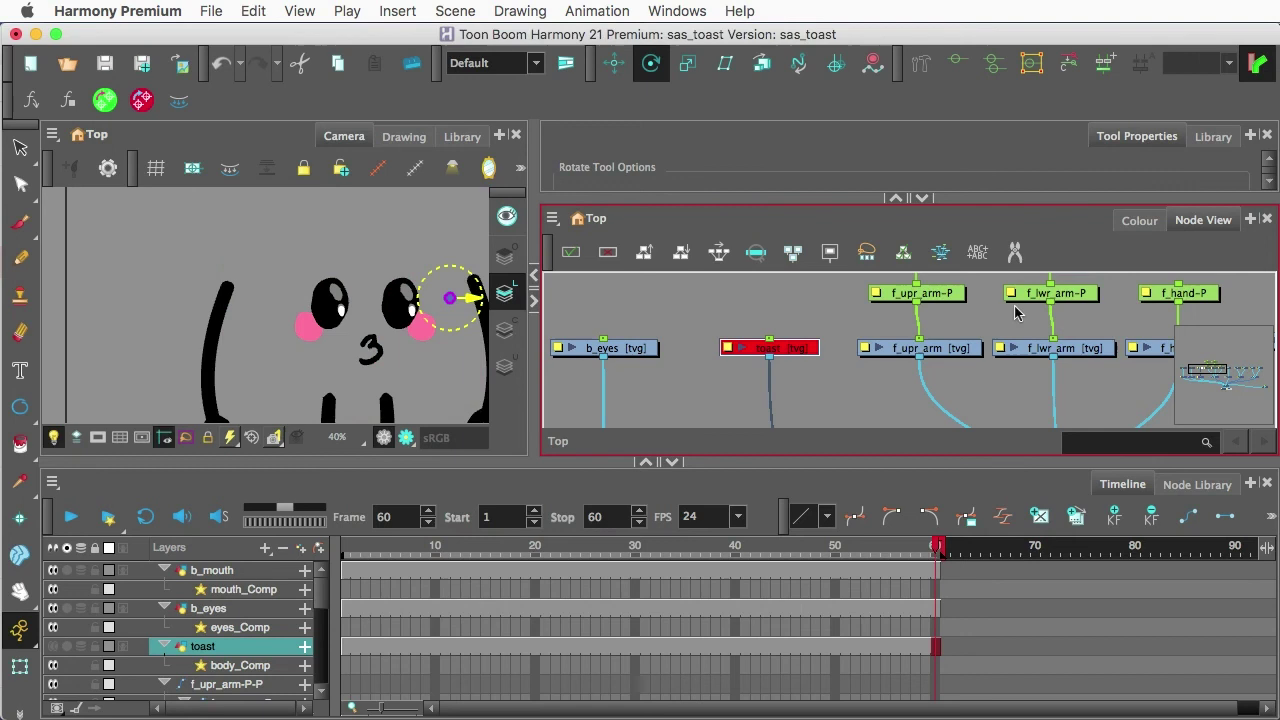
Step: Move the pivot of the f_upr_arm-P and f_upr_arm-P-P pegs together to the shoulder end of the upper arm
{"action": "scroll", "coordinate": [1015, 313], "scroll_direction": "down", "scroll_amount": 4}
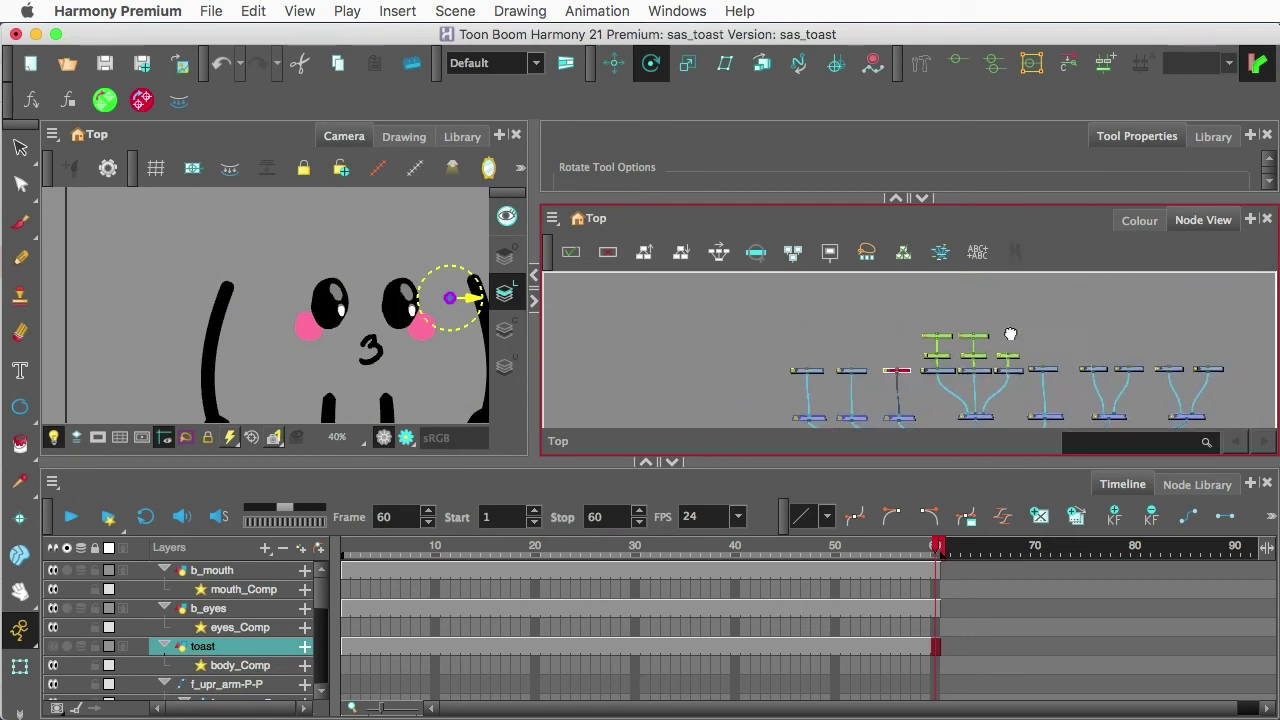
{"action": "scroll", "coordinate": [952, 344], "scroll_direction": "up", "scroll_amount": 5}
{"action": "left_click_drag", "start_coordinate": [891, 306], "coordinate": [950, 400]}
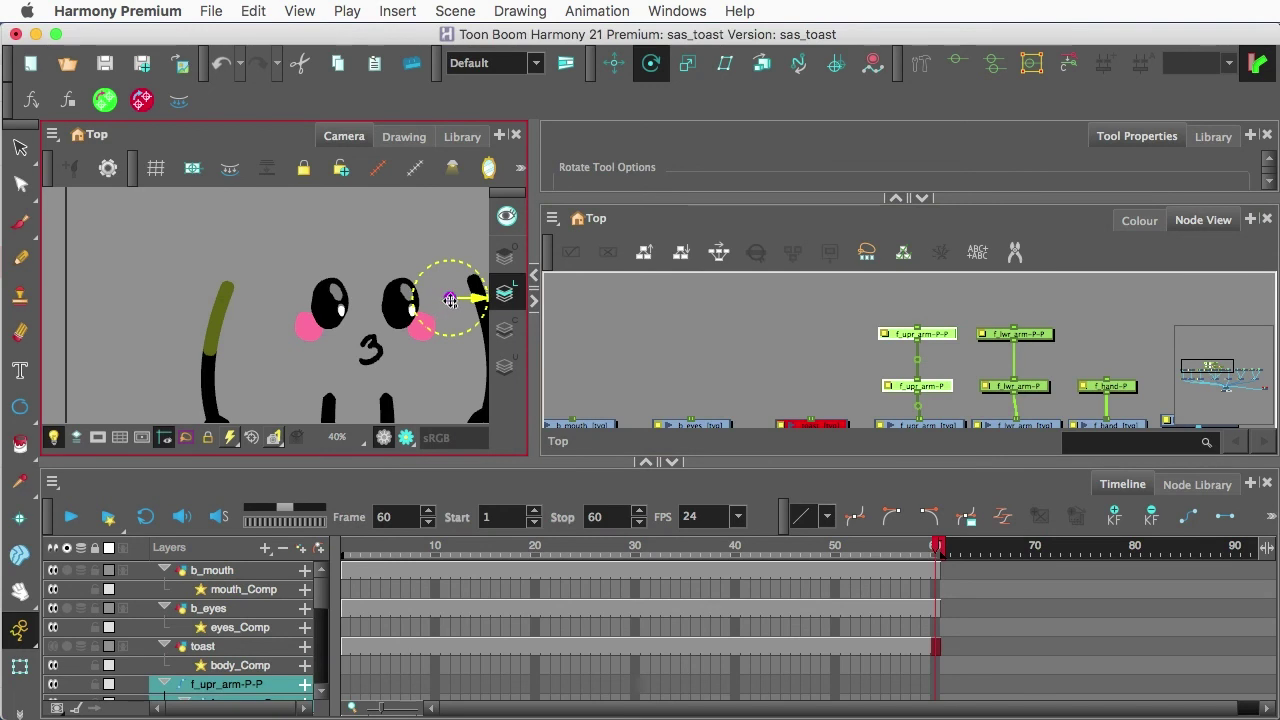
{"action": "left_click_drag", "start_coordinate": [450, 300], "coordinate": [228, 291]}
{"action": "left_click", "coordinate": [899, 331]}
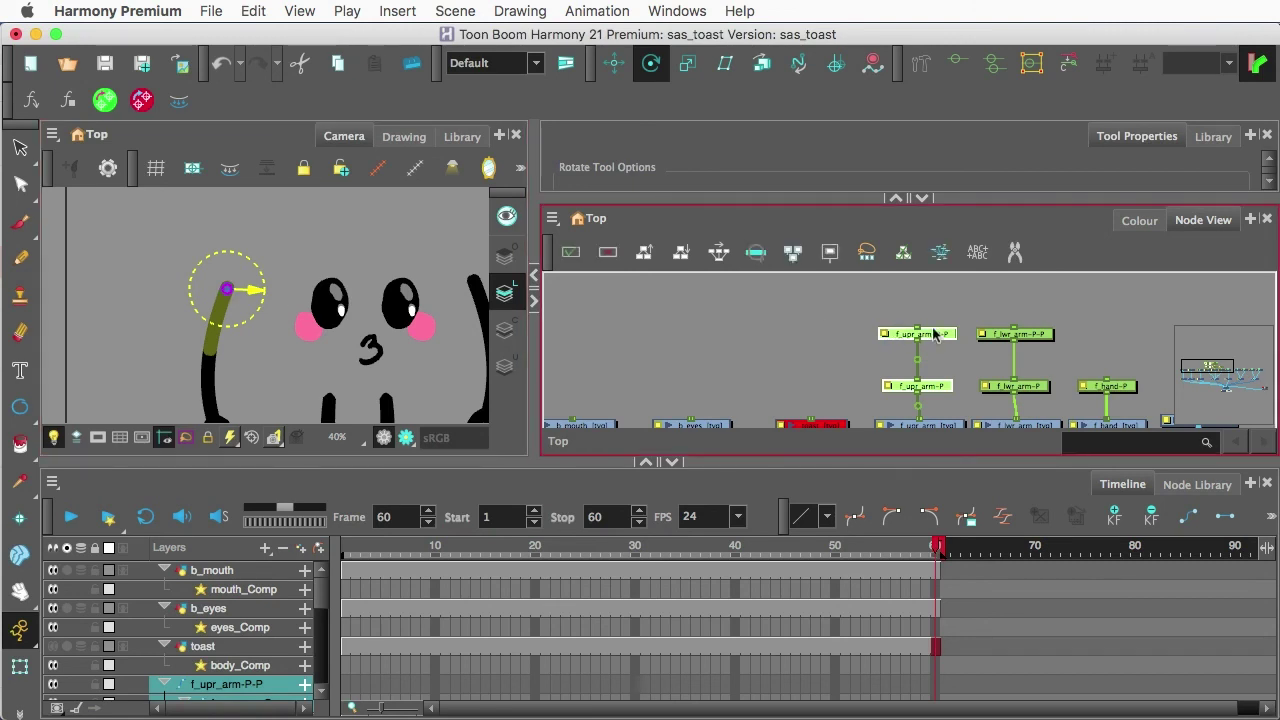
{"action": "left_click", "coordinate": [966, 320]}
Step: Raise the f_upr_arm-P-P and f_lwr_arm-P-P pegs and connect f_lwr_arm-P-P to f_hand-P as its parent
{"action": "scroll", "coordinate": [966, 320], "scroll_direction": "down", "scroll_amount": 2}
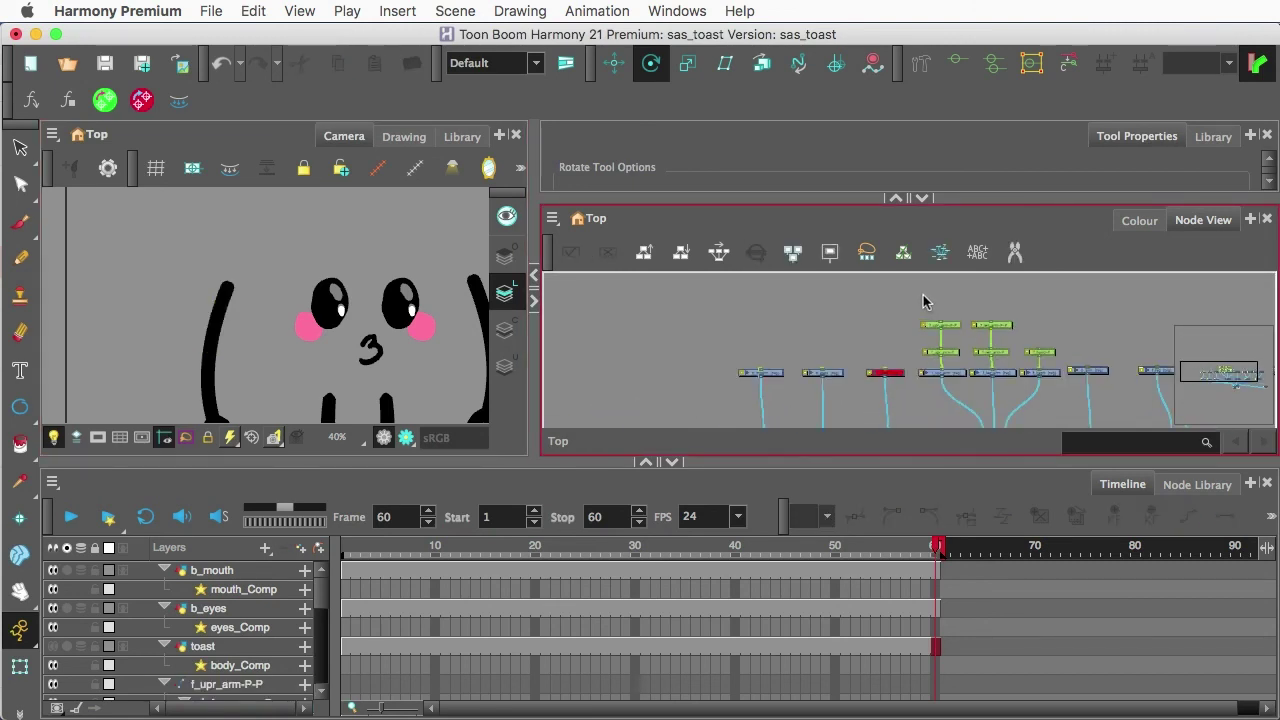
{"action": "left_click_drag", "start_coordinate": [917, 296], "coordinate": [935, 303]}
{"action": "left_click_drag", "start_coordinate": [1011, 337], "coordinate": [1012, 338]}
{"action": "left_click", "coordinate": [1021, 331]}
{"action": "left_click_drag", "start_coordinate": [914, 302], "coordinate": [1057, 400]}
{"action": "left_click", "coordinate": [1024, 307]}
{"action": "scroll", "coordinate": [1005, 300], "scroll_direction": "up", "scroll_amount": 3}
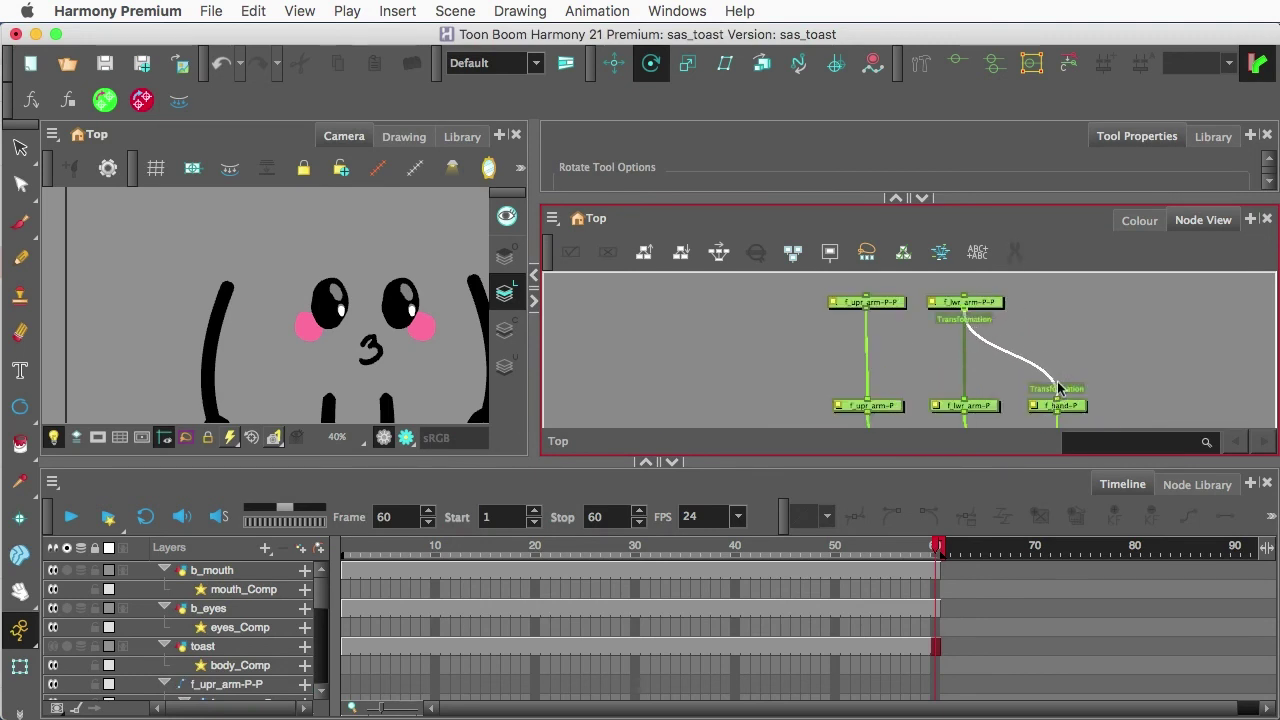
Step: Place f_upr_arm-P-P above the other arm pegs and connect it to f_lwr_arm-P-P as its parent
{"action": "scroll", "coordinate": [1060, 356], "scroll_direction": "down", "scroll_amount": 3}
{"action": "left_click_drag", "start_coordinate": [976, 322], "coordinate": [1024, 318]}
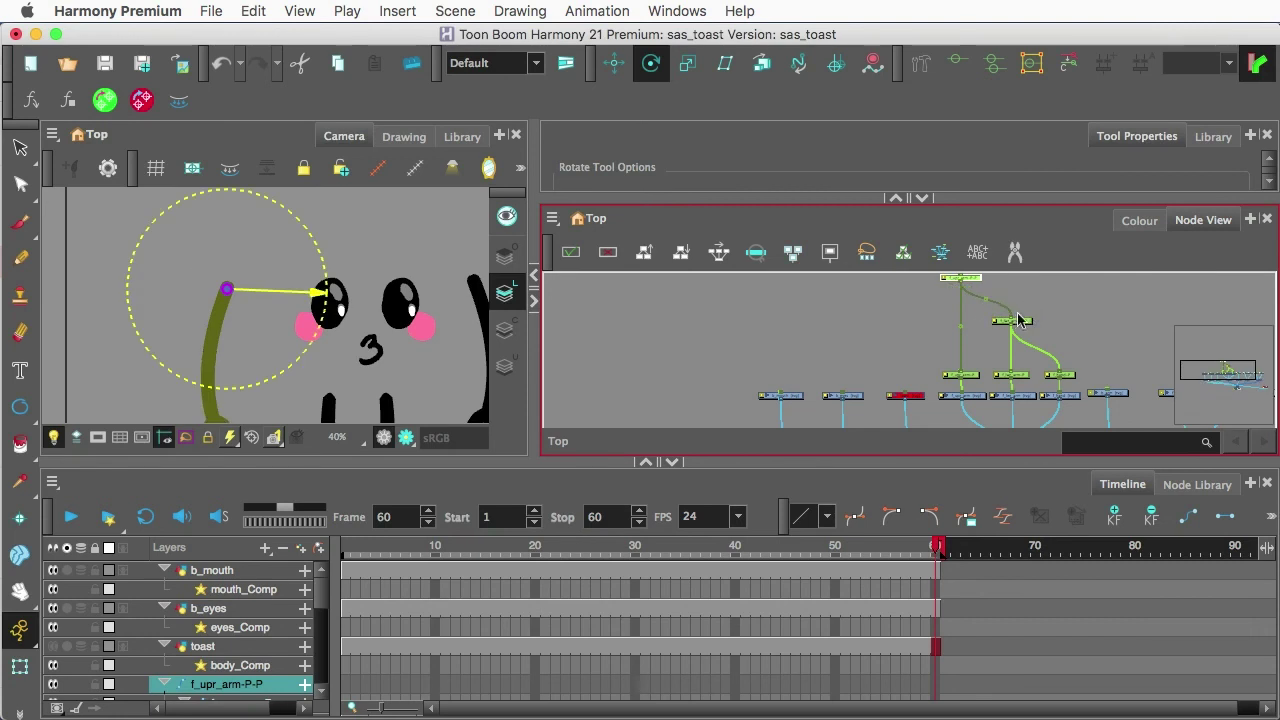
{"action": "scroll", "coordinate": [1027, 307], "scroll_direction": "down", "scroll_amount": 2}
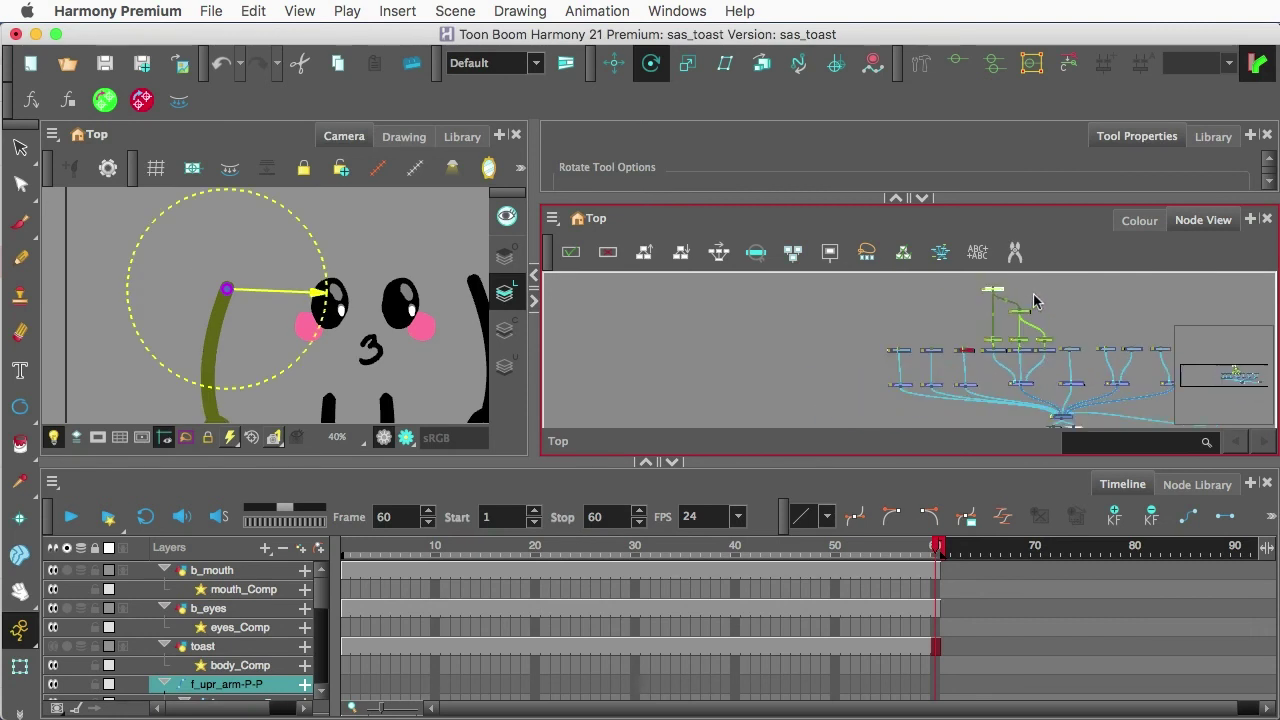
{"action": "scroll", "coordinate": [1034, 303], "scroll_direction": "up", "scroll_amount": 3}
{"action": "scroll", "coordinate": [1035, 296], "scroll_direction": "down", "scroll_amount": 1}
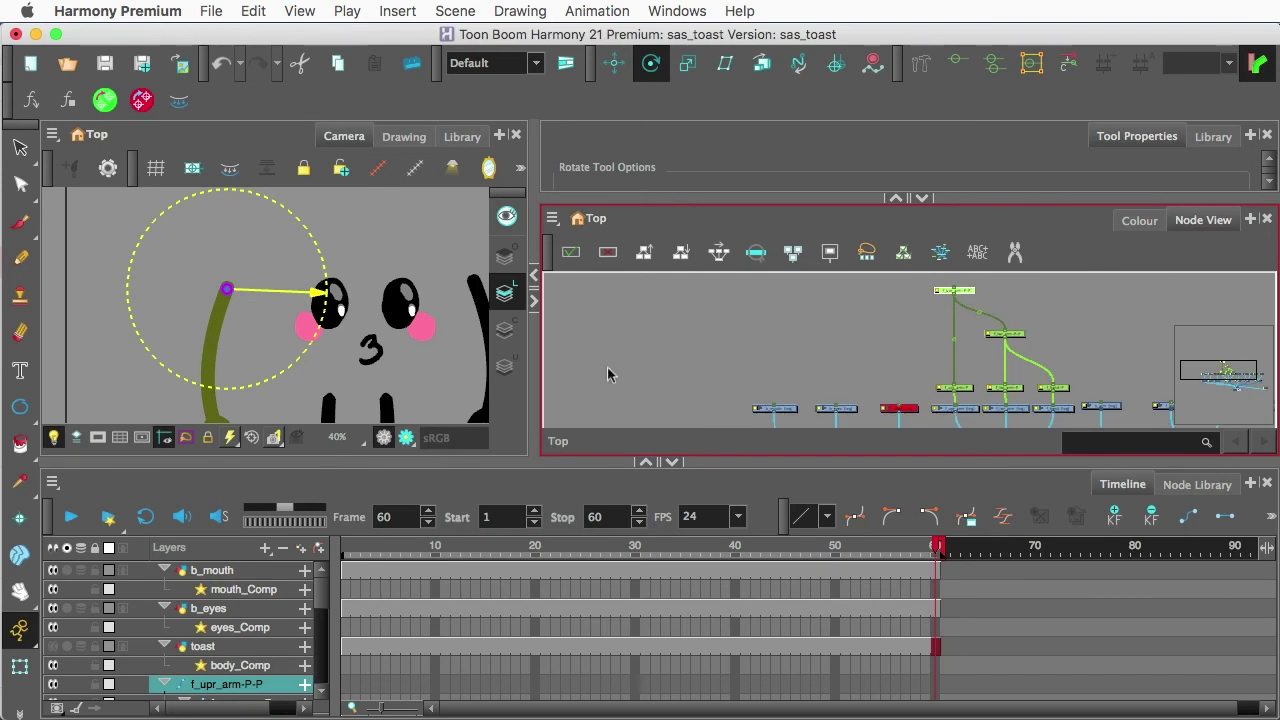
Step: Switch to the Transform tool, enable the toast drawing node again and deselect it
{"action": "left_click", "coordinate": [20, 665]}
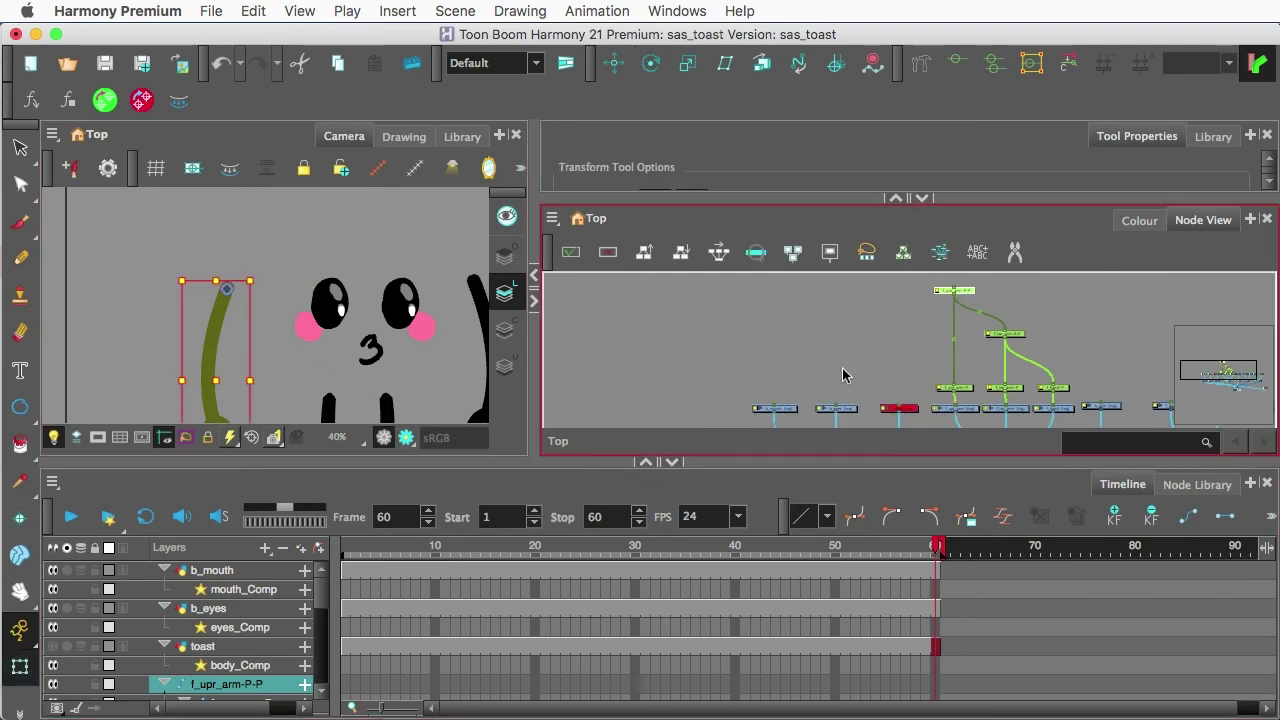
{"action": "left_click", "coordinate": [905, 410]}
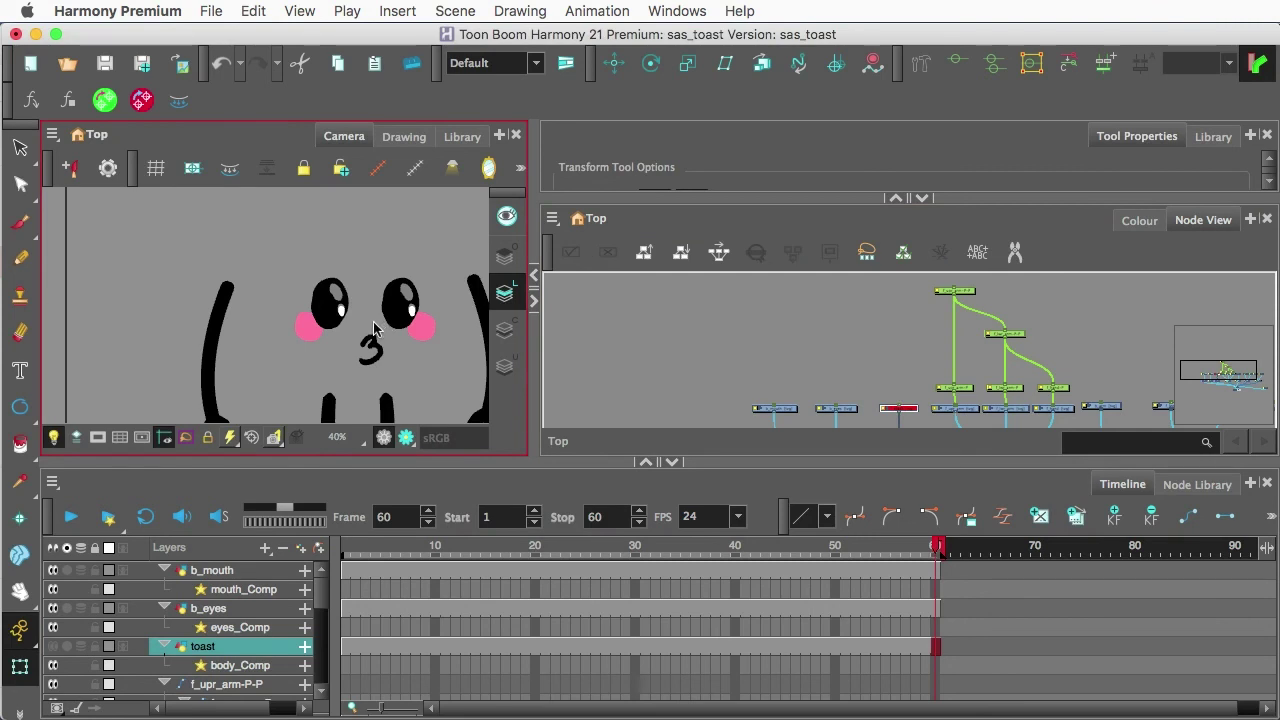
{"action": "key", "text": "a"}
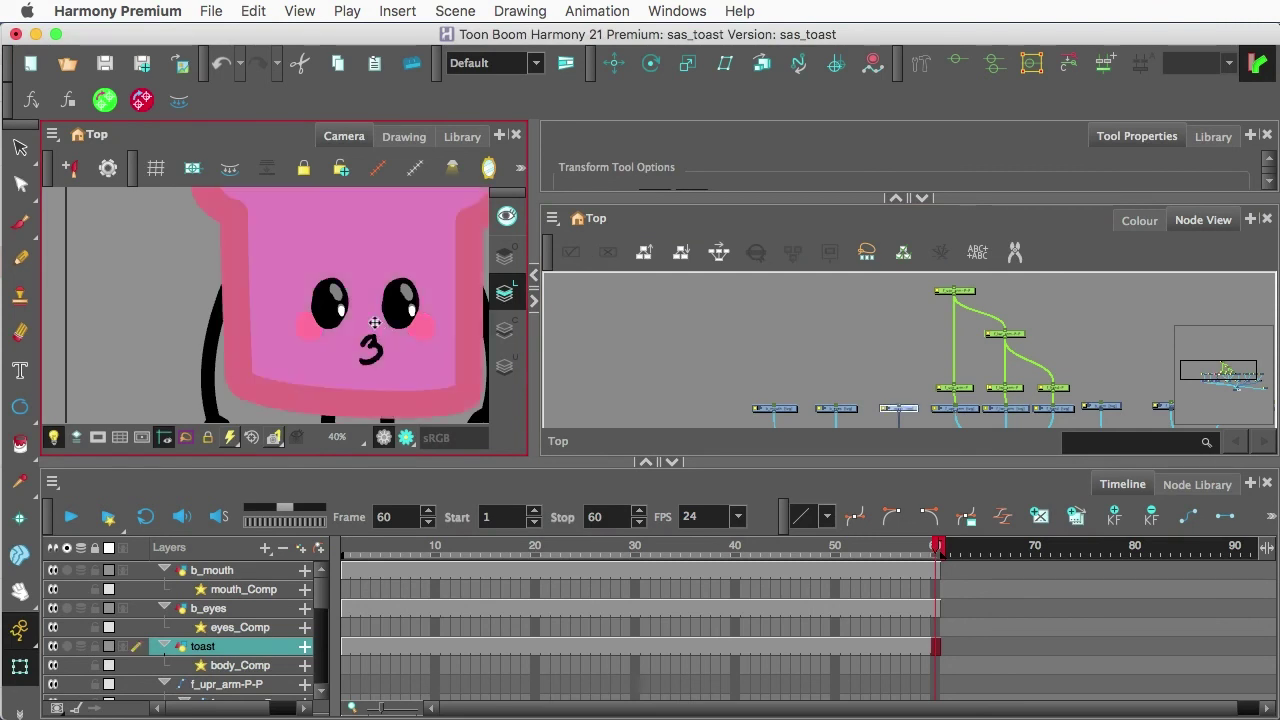
{"action": "scroll", "coordinate": [374, 322], "scroll_direction": "down", "scroll_amount": 3}
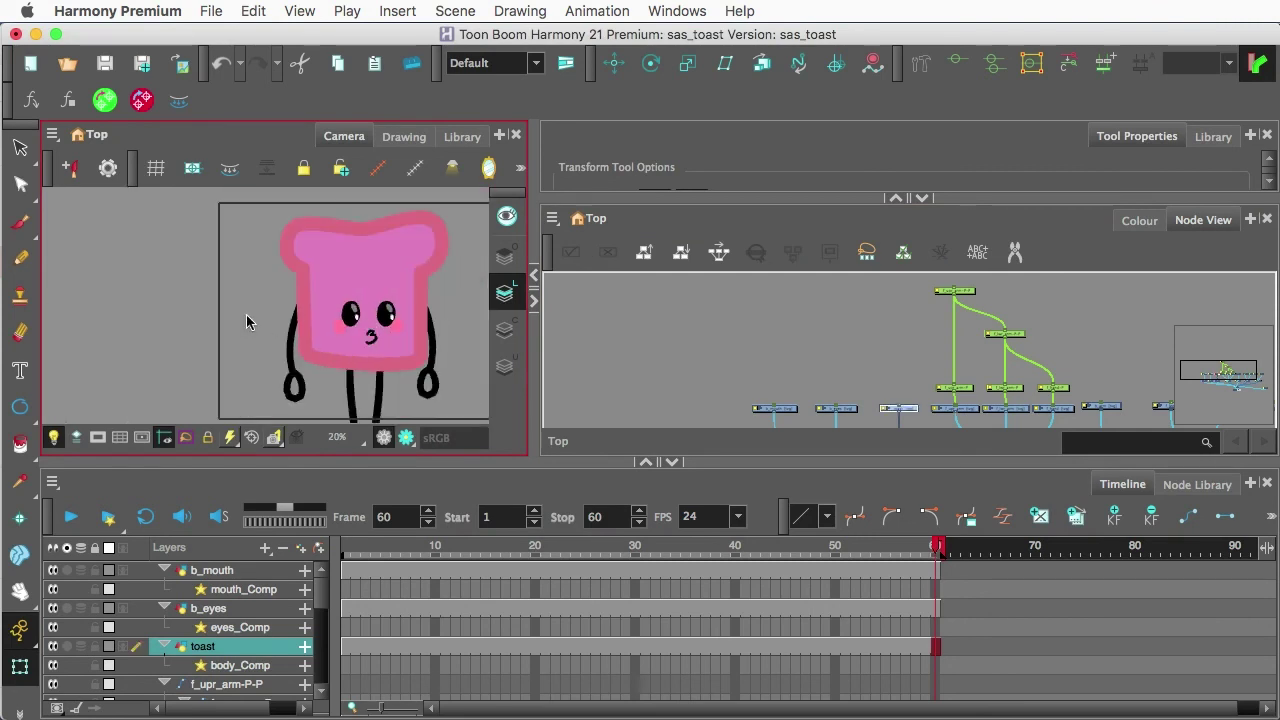
{"action": "key", "text": "Escape"}
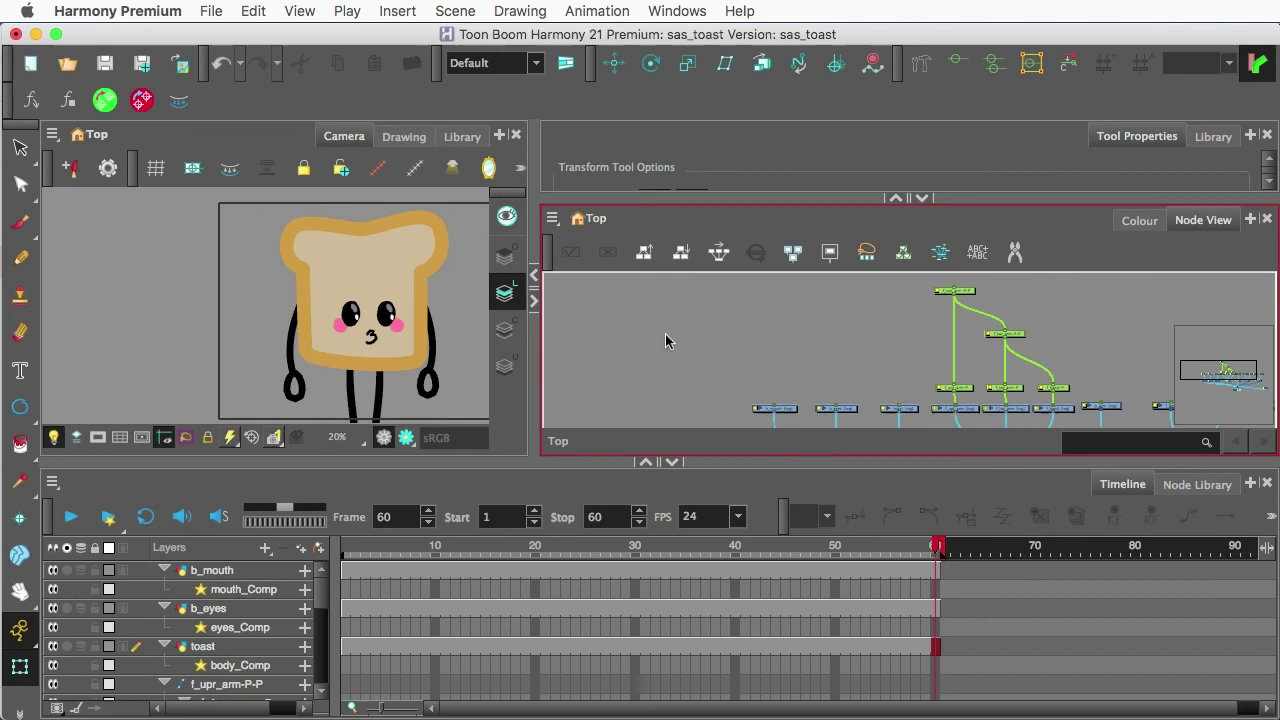
{"action": "scroll", "coordinate": [459, 310], "scroll_direction": "down", "scroll_amount": 4}
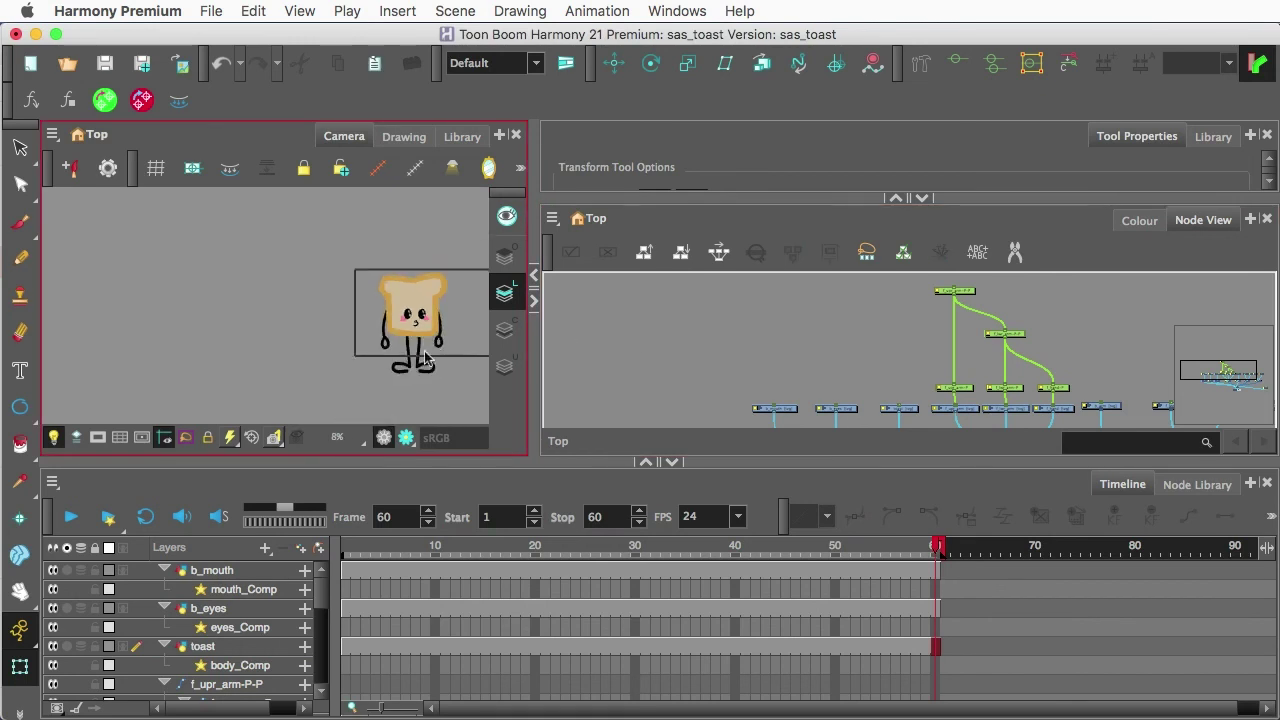
{"action": "scroll", "coordinate": [426, 358], "scroll_direction": "up", "scroll_amount": 3}
{"action": "scroll", "coordinate": [465, 302], "scroll_direction": "up", "scroll_amount": 1}
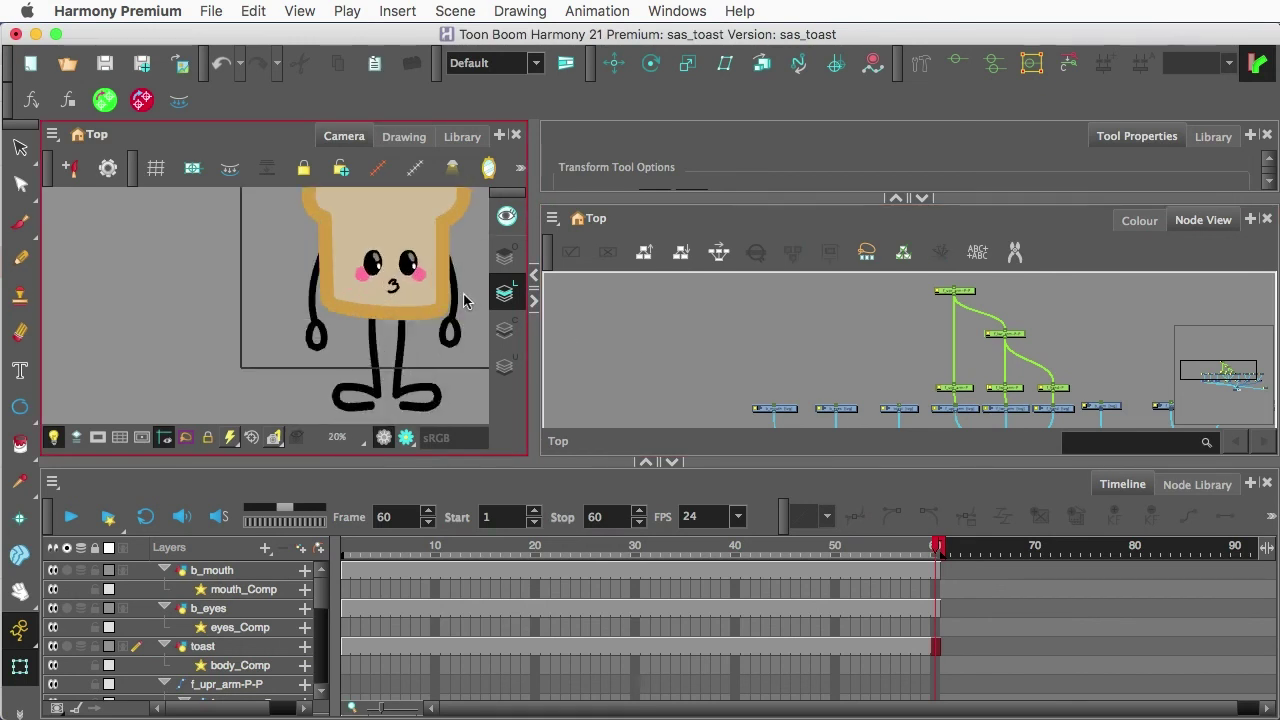
{"action": "left_click", "coordinate": [976, 347]}
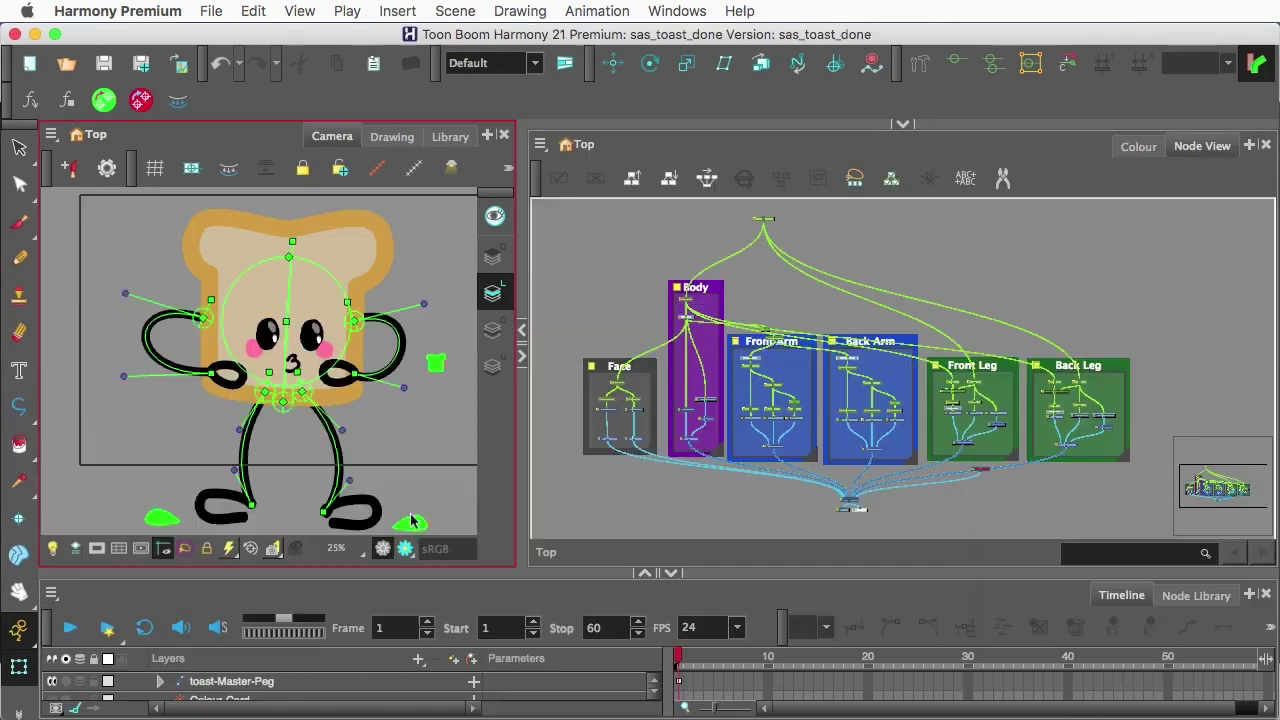
Step: In the sas_toast_done scene, move the back leg's foot inward and partly back out with its green foot control
{"action": "left_click", "coordinate": [414, 525]}
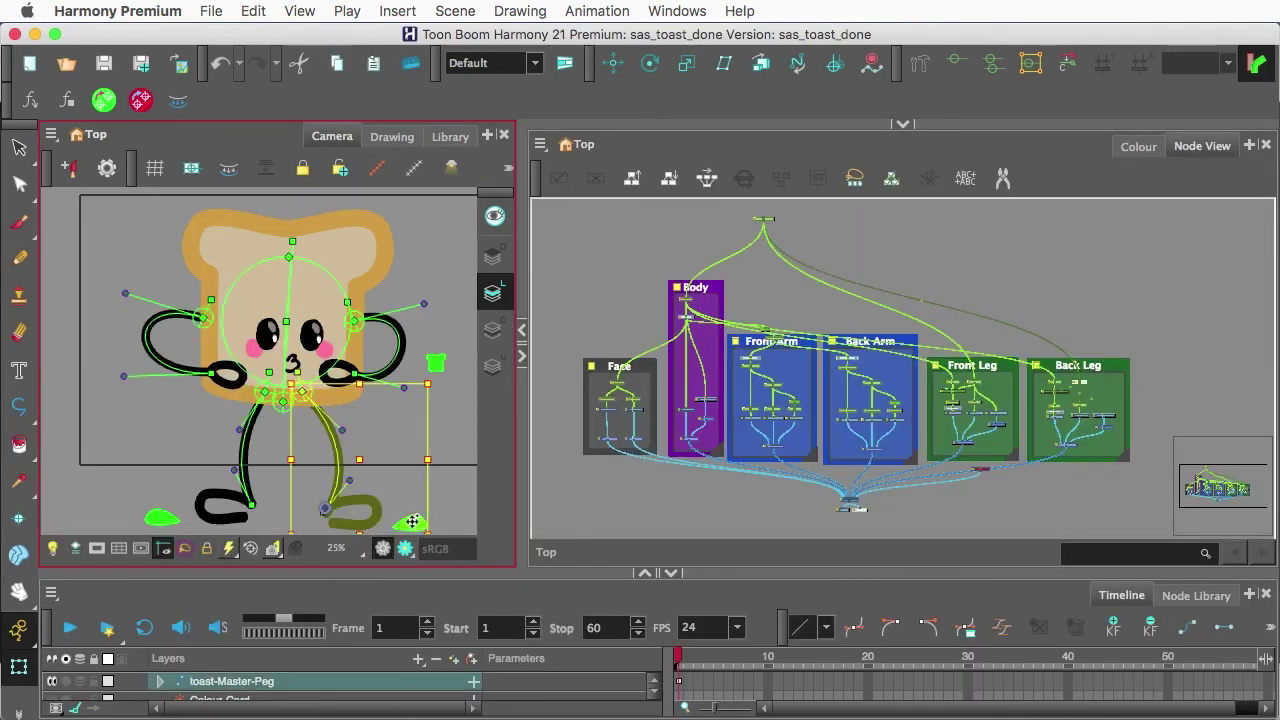
{"action": "left_click_drag", "start_coordinate": [412, 515], "coordinate": [344, 517]}
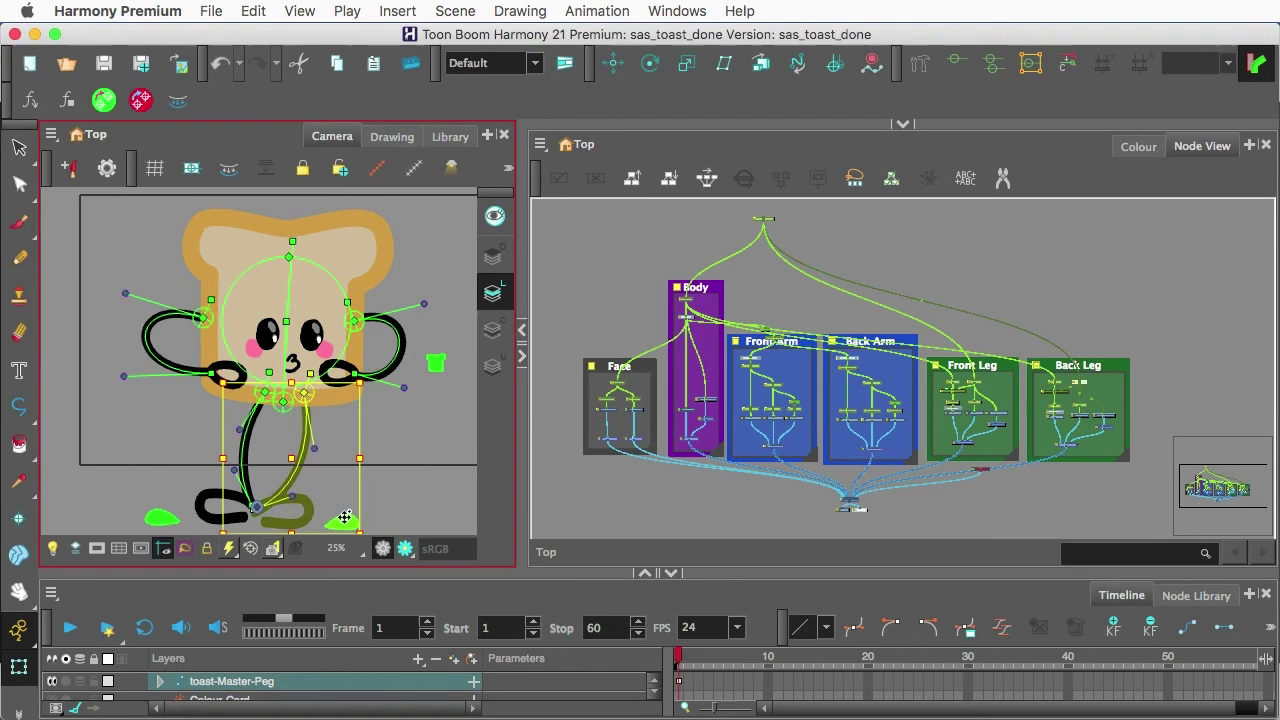
{"action": "mouse_move", "coordinate": [344, 516]}
{"action": "left_mouse_down"}
{"action": "mouse_move", "coordinate": [393, 491]}
{"action": "mouse_move", "coordinate": [450, 514]}
{"action": "mouse_move", "coordinate": [417, 497]}
{"action": "mouse_move", "coordinate": [450, 500]}
{"action": "mouse_move", "coordinate": [373, 505]}
{"action": "mouse_move", "coordinate": [393, 517]}
{"action": "left_mouse_up"}
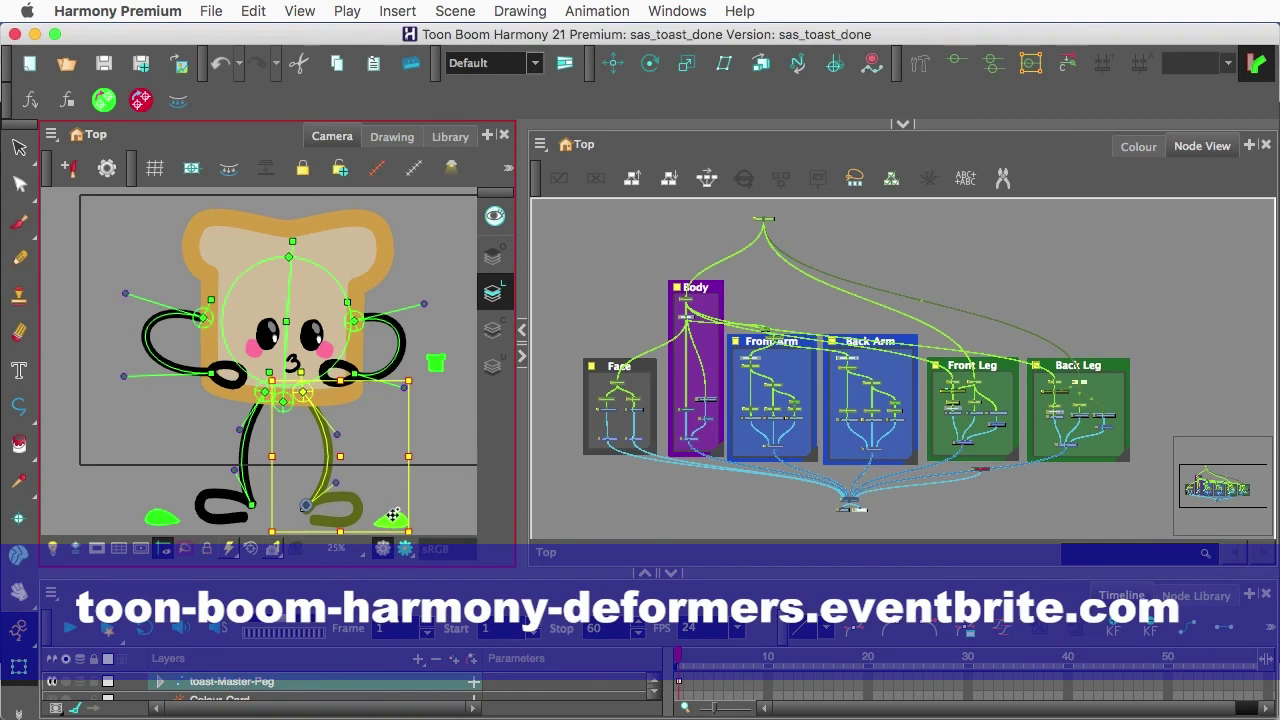
Step: Raise the body slightly with the green toast-shaped control and move the front leg's foot far outward with its foot control
{"action": "left_click", "coordinate": [437, 361]}
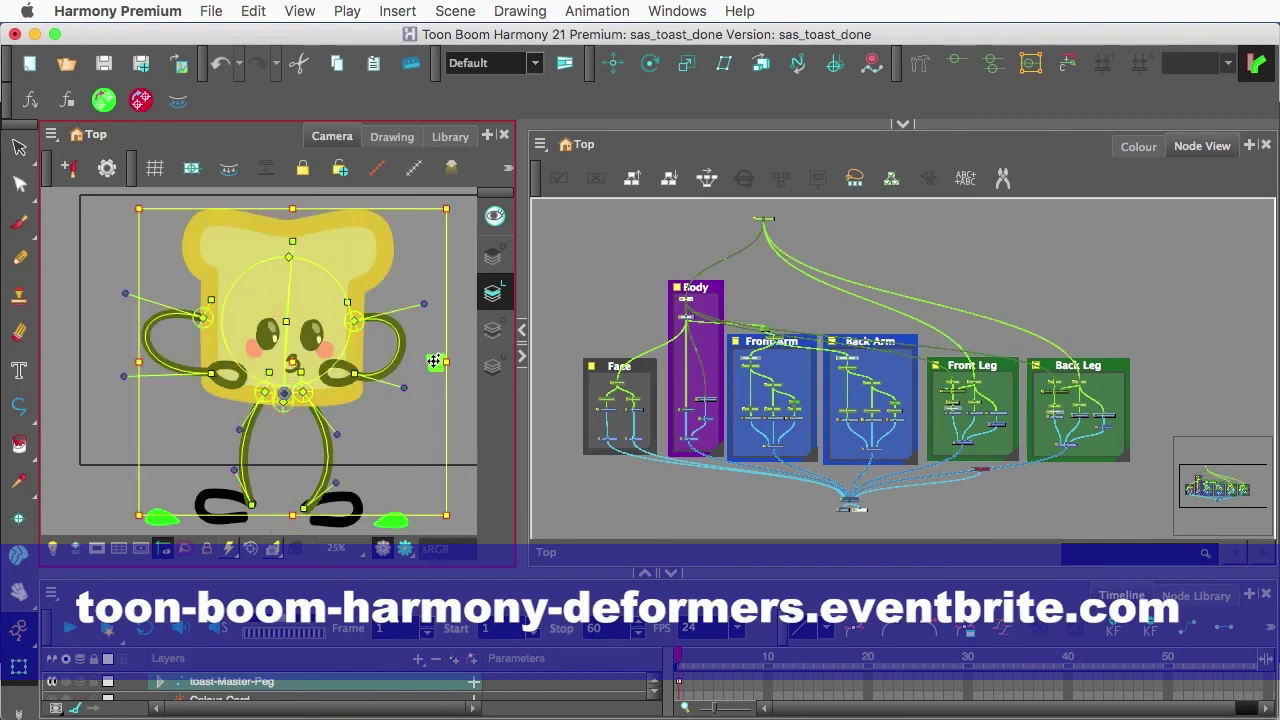
{"action": "mouse_move", "coordinate": [434, 363]}
{"action": "left_mouse_down"}
{"action": "mouse_move", "coordinate": [357, 374]}
{"action": "mouse_move", "coordinate": [429, 384]}
{"action": "mouse_move", "coordinate": [416, 364]}
{"action": "mouse_move", "coordinate": [428, 400]}
{"action": "mouse_move", "coordinate": [430, 358]}
{"action": "left_mouse_up"}
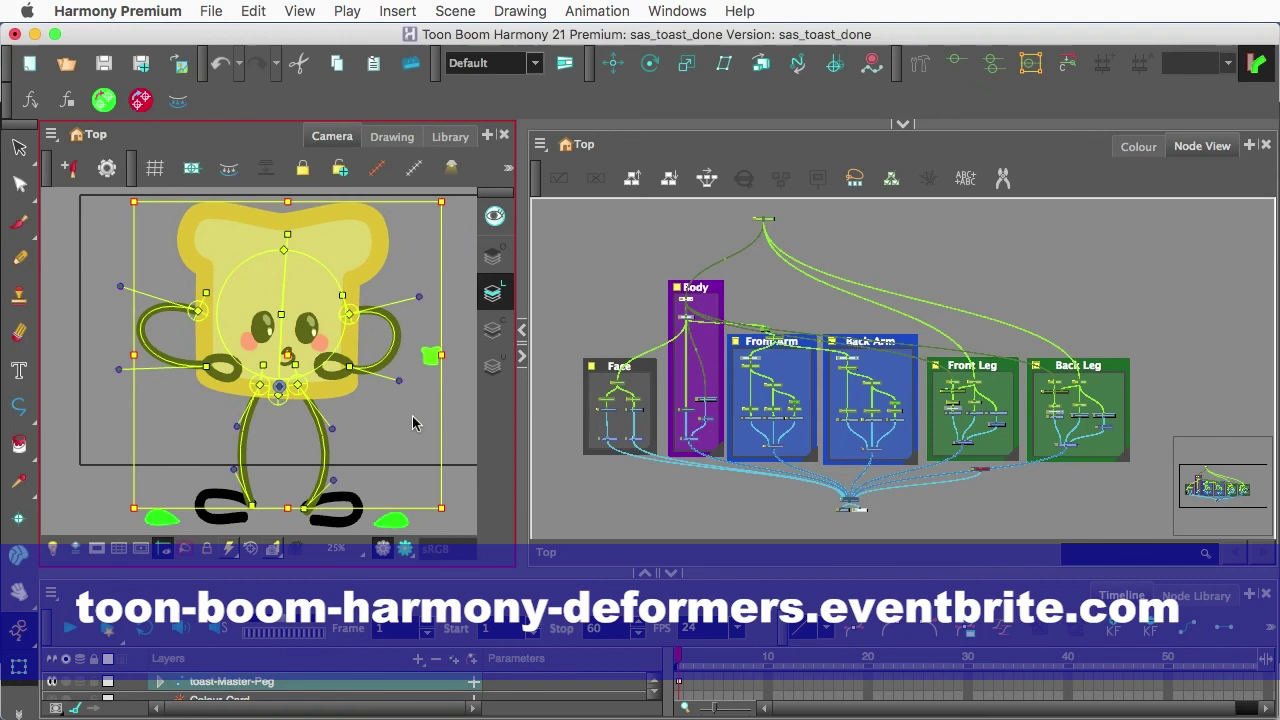
{"action": "left_click", "coordinate": [160, 519]}
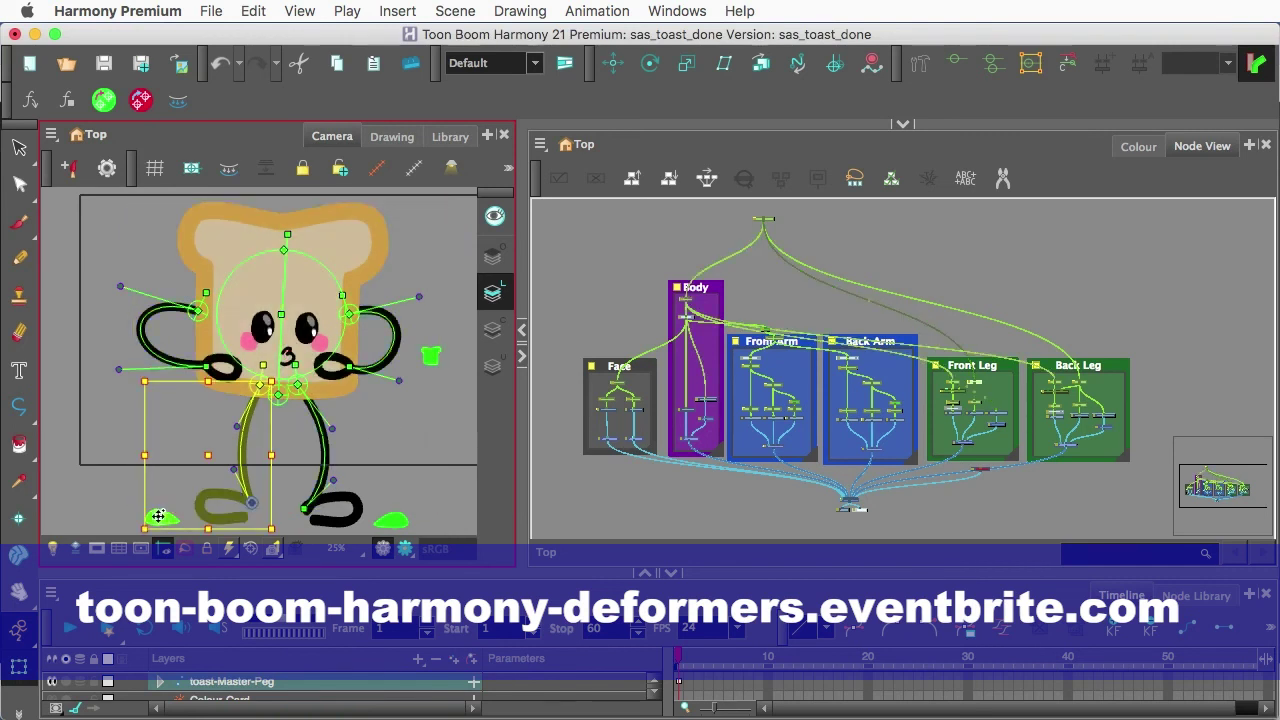
{"action": "left_click_drag", "start_coordinate": [158, 516], "coordinate": [63, 509]}
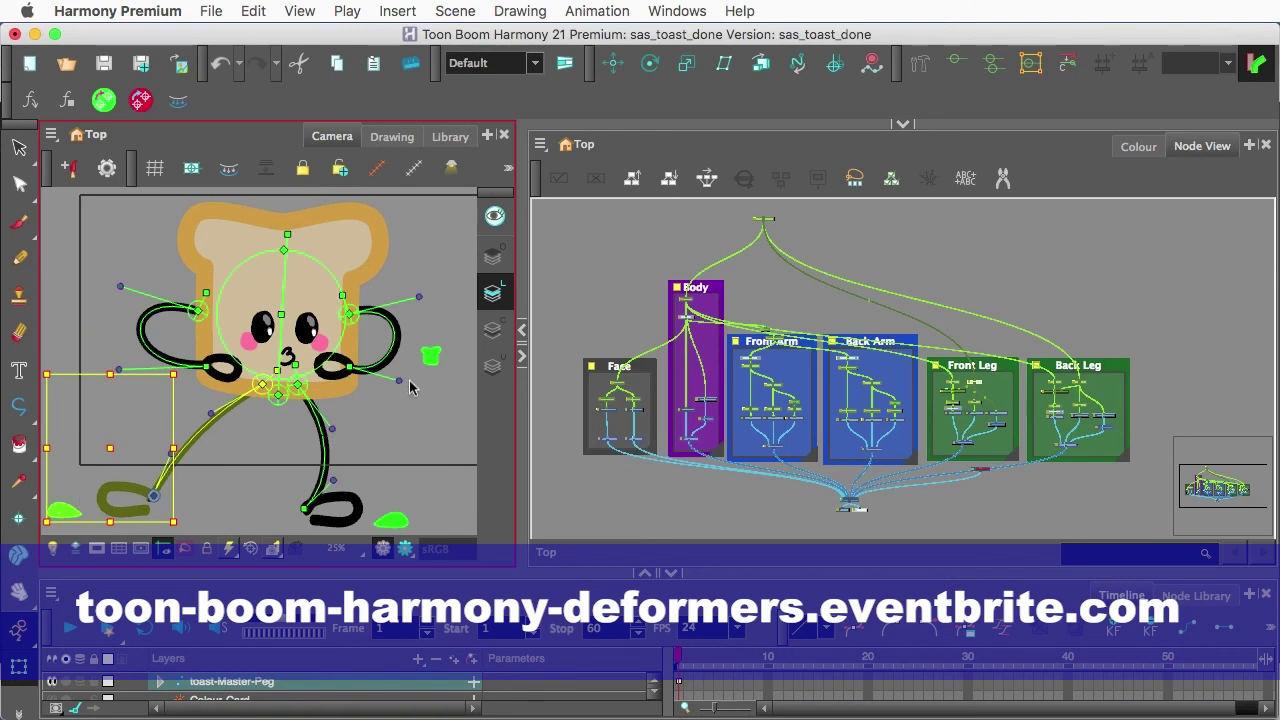
Step: Shift the body between the spread feet with the green toast-shaped control and adjust the body's central deformer
{"action": "left_click", "coordinate": [431, 358]}
{"action": "left_click_drag", "start_coordinate": [431, 358], "coordinate": [327, 366]}
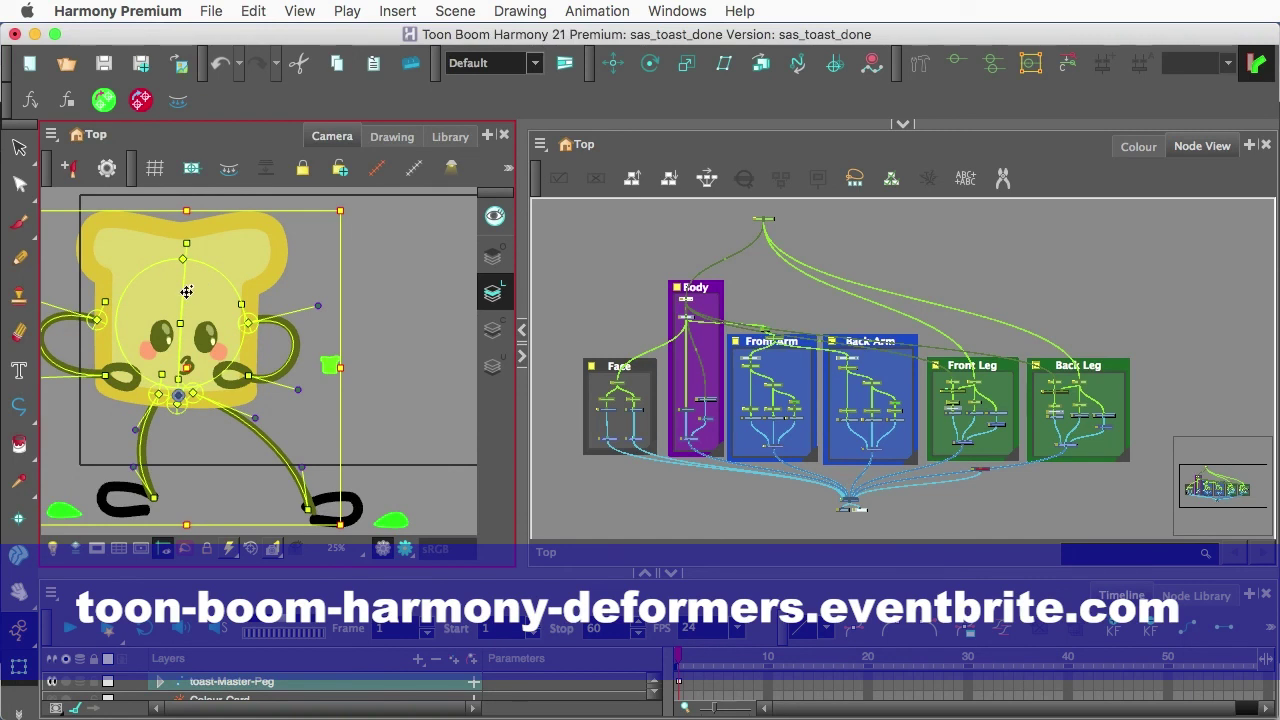
{"action": "mouse_move", "coordinate": [181, 284]}
{"action": "left_mouse_down"}
{"action": "mouse_move", "coordinate": [172, 289]}
{"action": "mouse_move", "coordinate": [191, 293]}
{"action": "mouse_move", "coordinate": [180, 292]}
{"action": "left_mouse_up"}
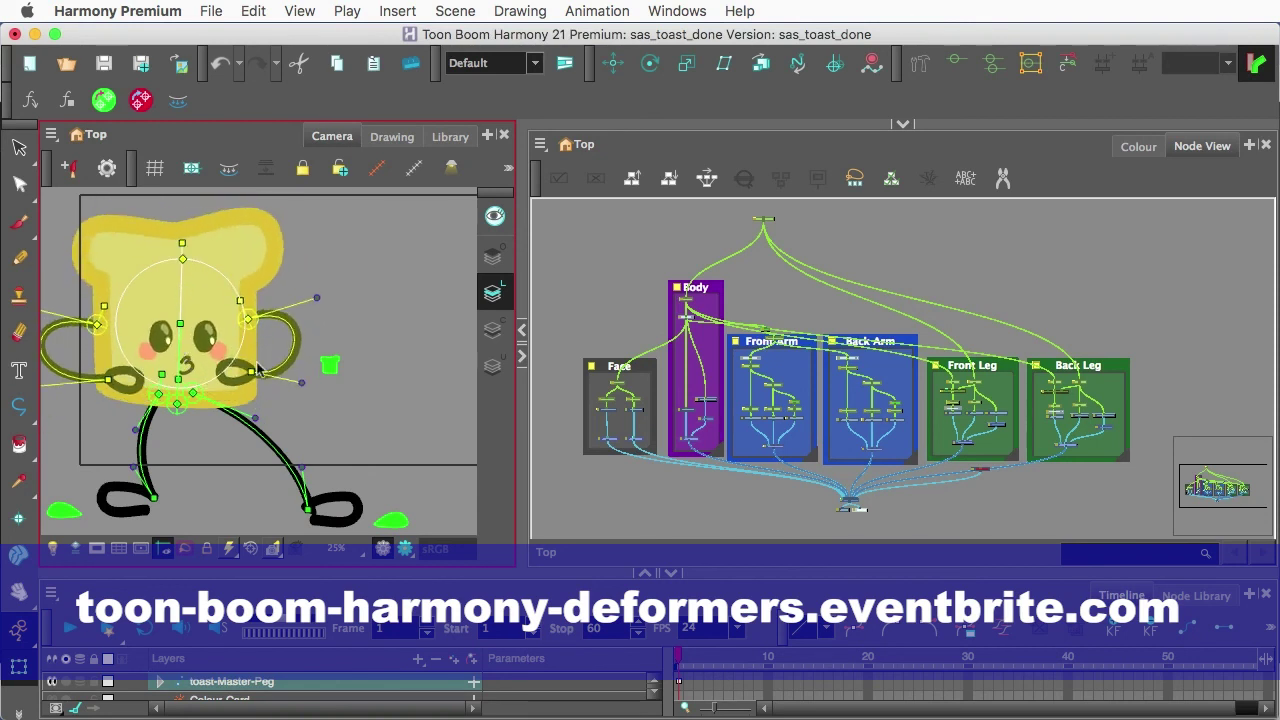
{"action": "left_click", "coordinate": [330, 372]}
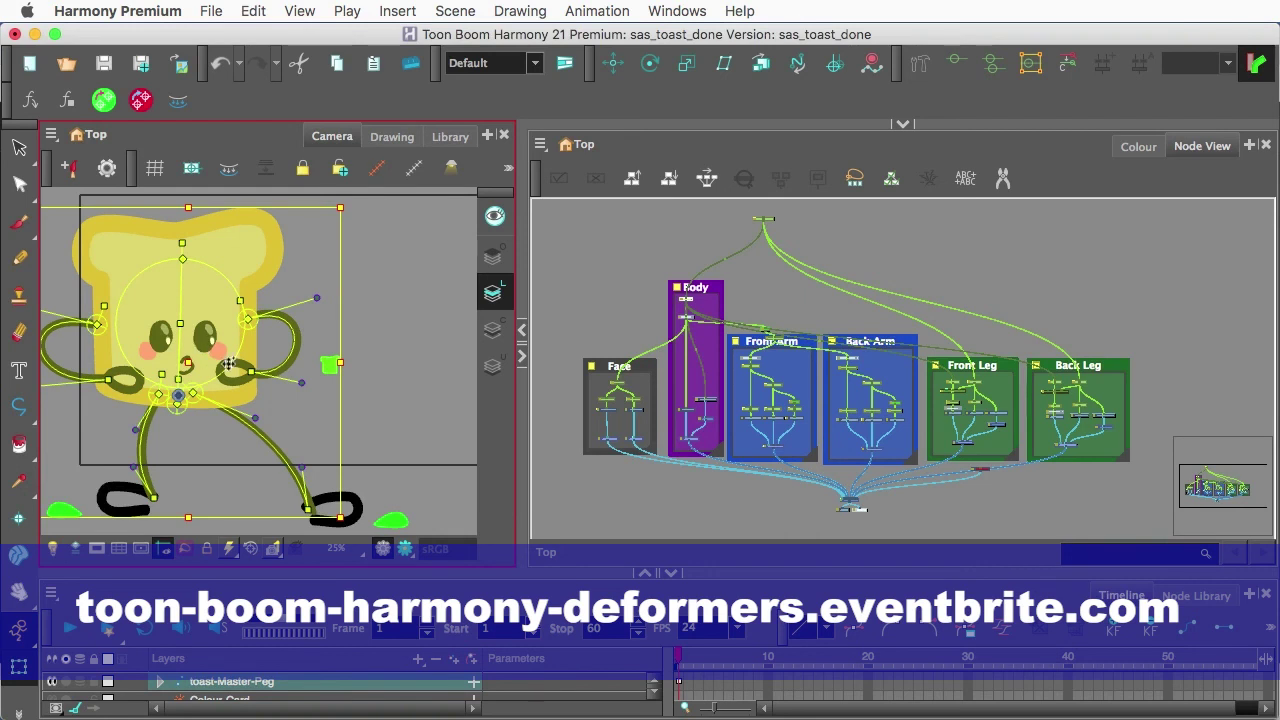
{"action": "left_click_drag", "start_coordinate": [329, 365], "coordinate": [359, 360]}
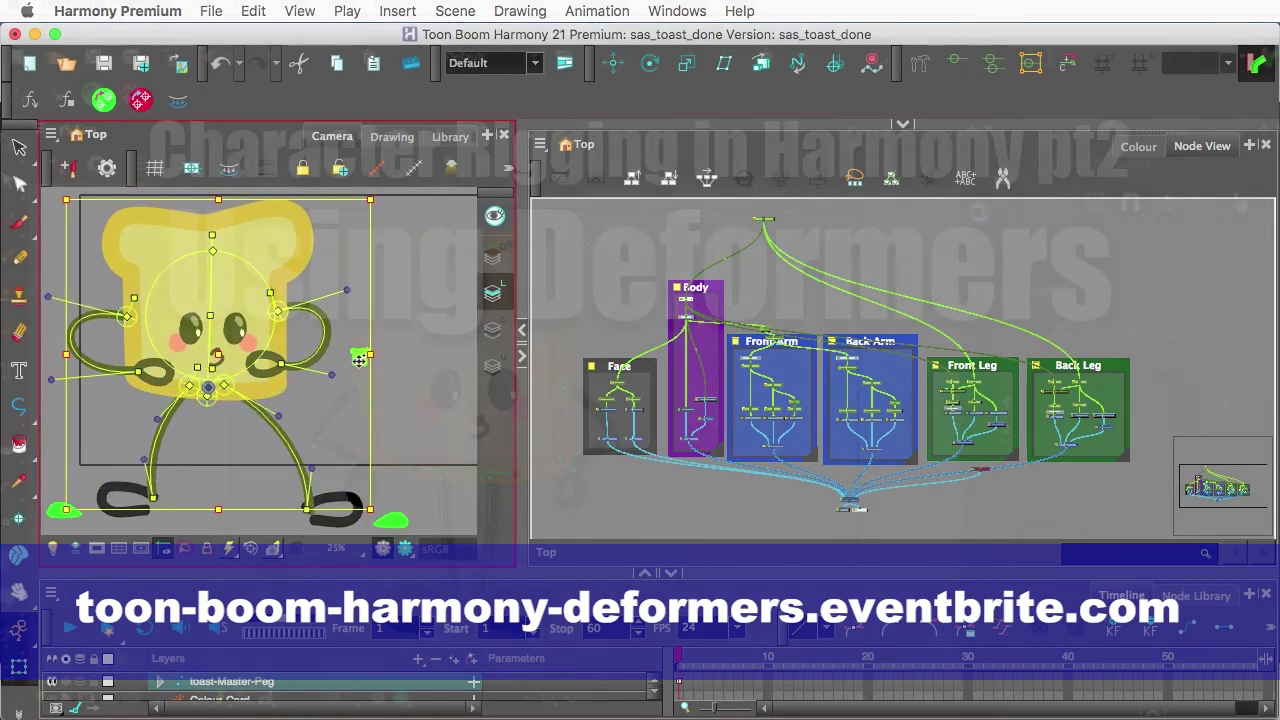